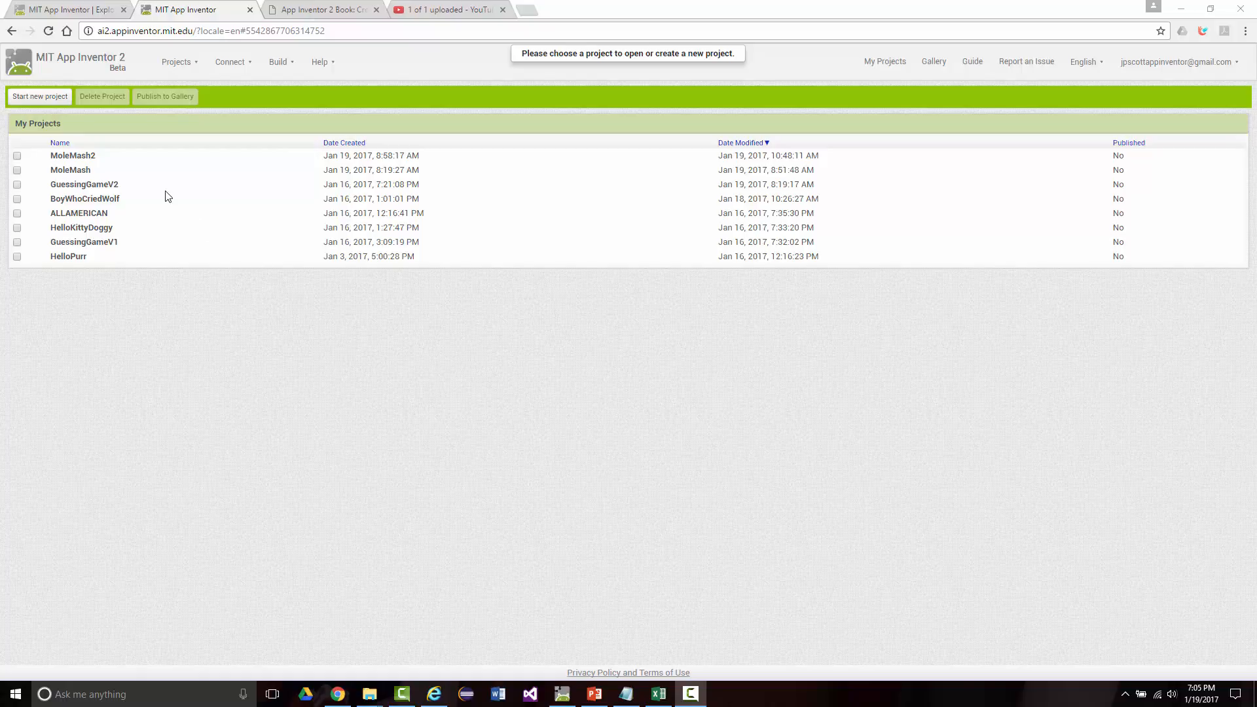
Step: Start a new App Inventor project so that its name can be entered
click(173, 64)
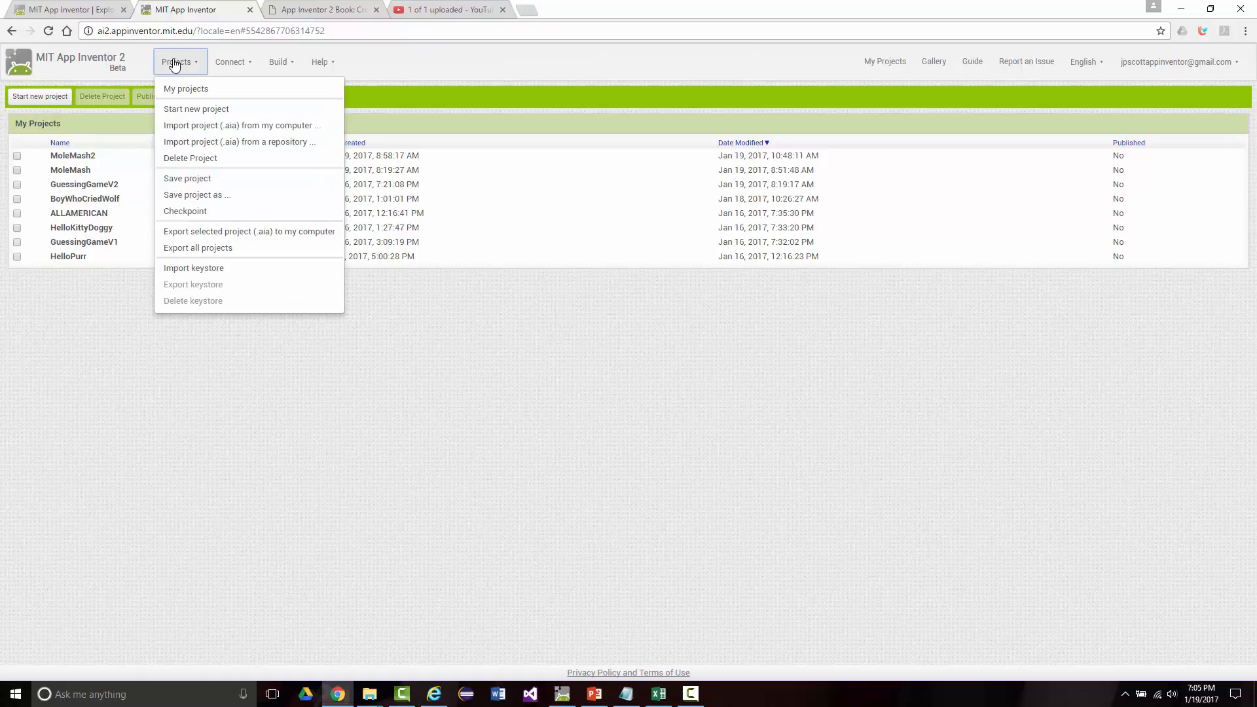
click(174, 110)
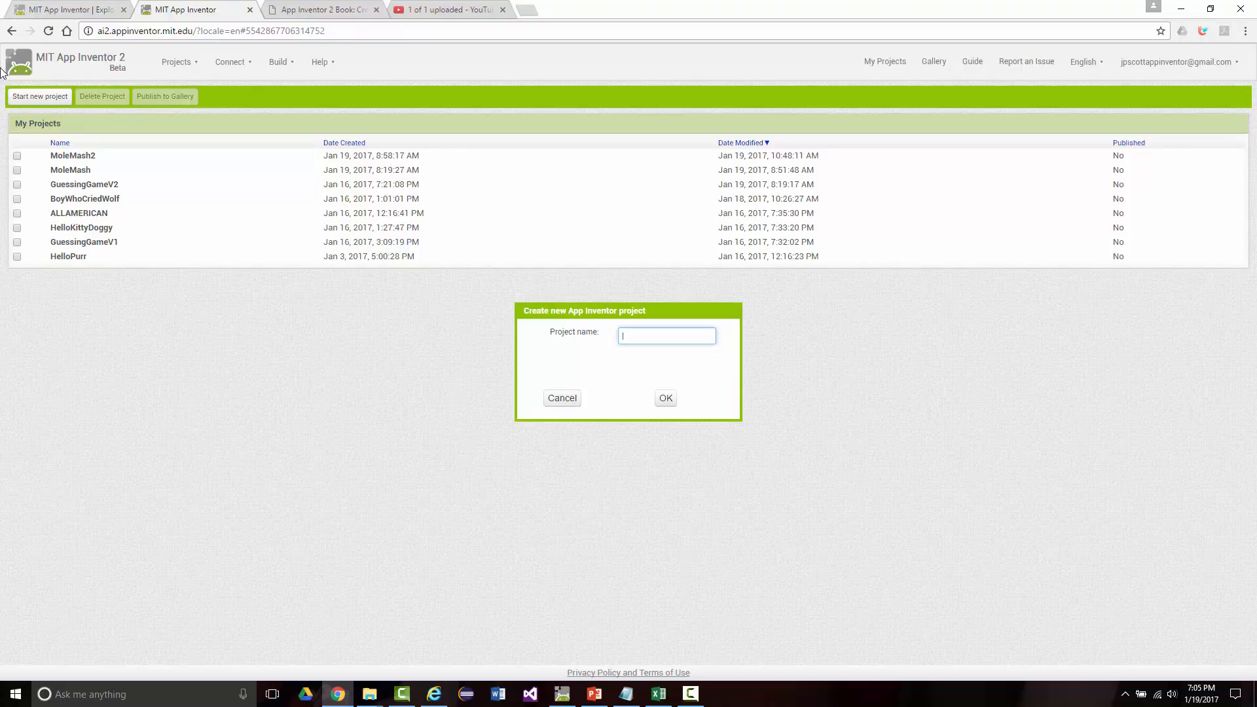
Step: Look over the MIT App Inventor home page, then search Google for "app inventor 2 install" and open the Windows setup page
click(54, 8)
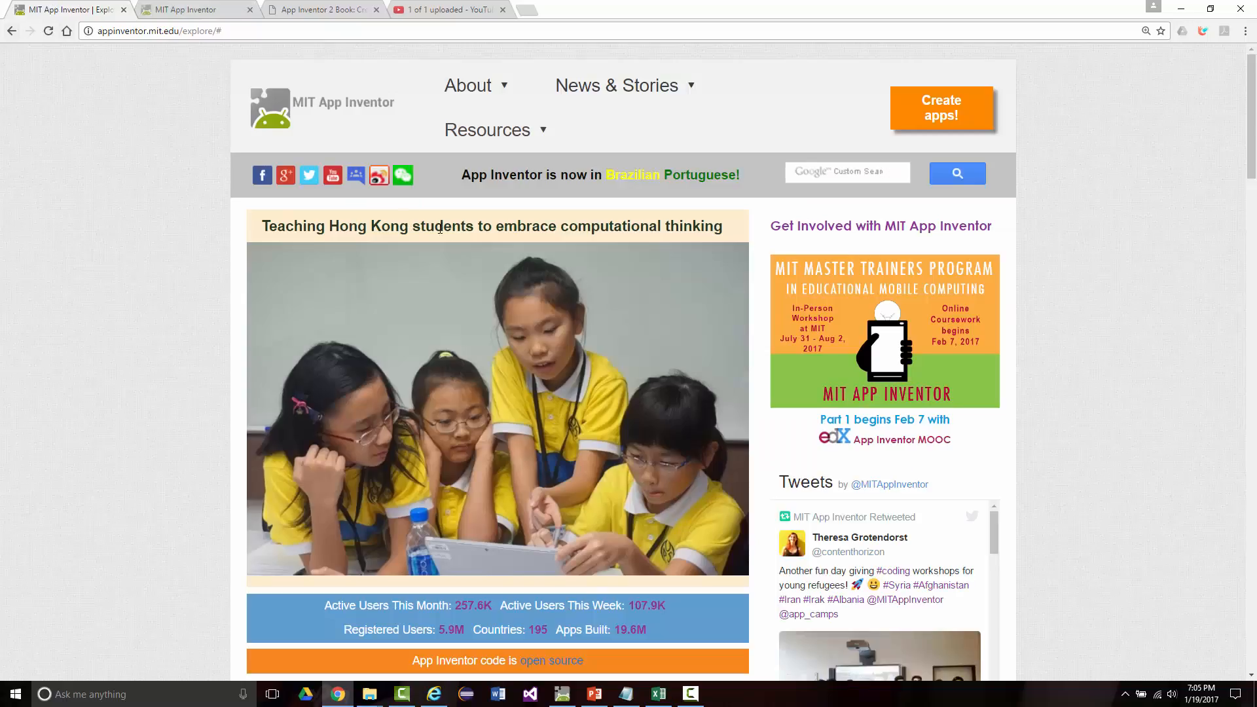
scroll(349, 228, down, 2)
scroll(341, 229, up, 2)
scroll(320, 233, down, 7)
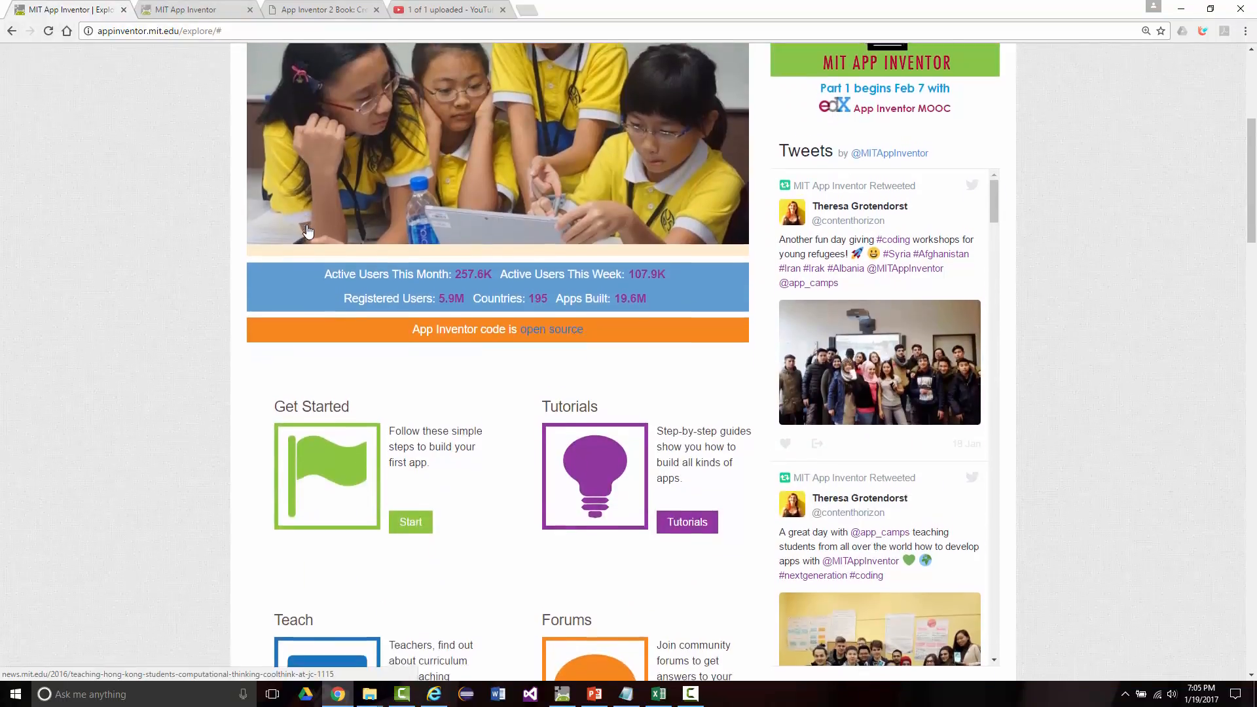
scroll(299, 237, up, 7)
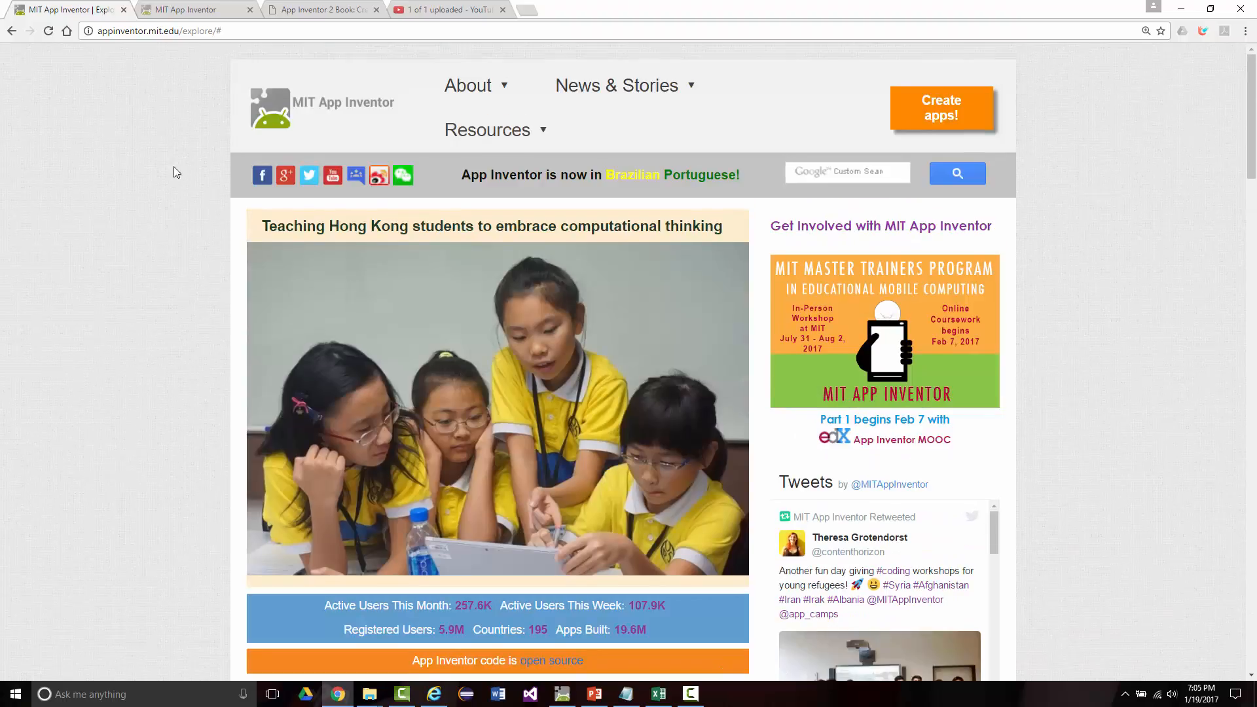
click(11, 32)
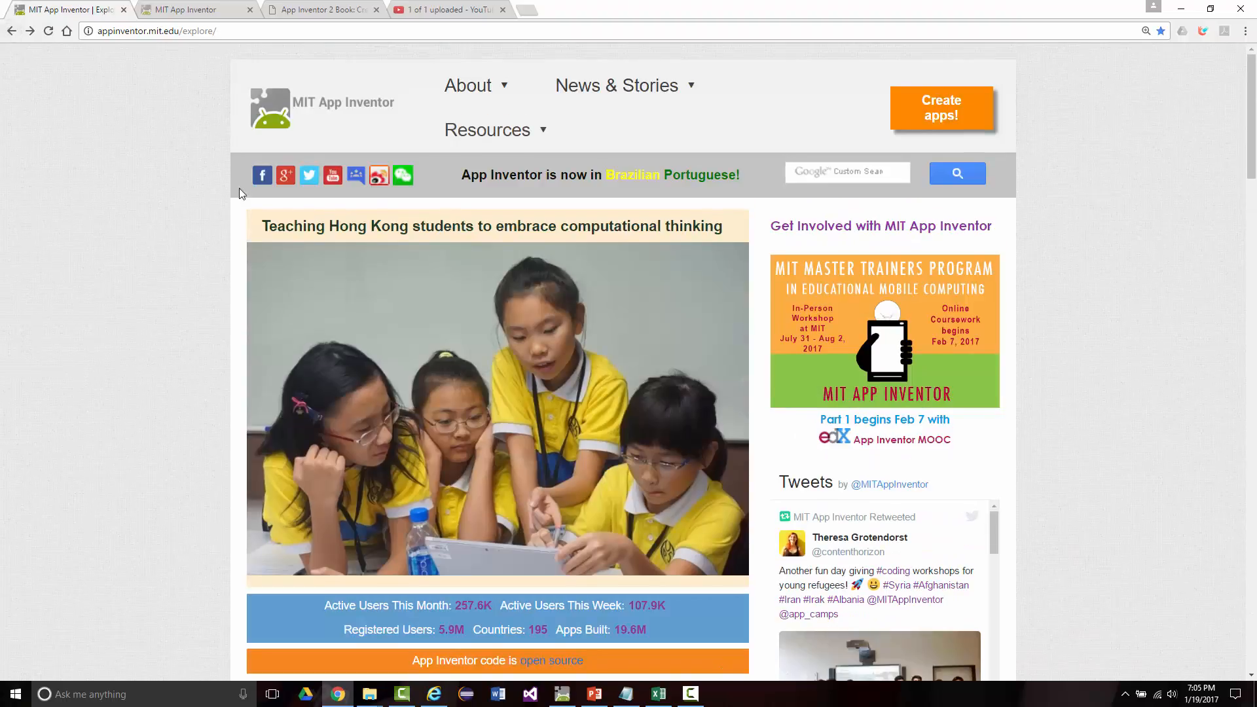
click(11, 31)
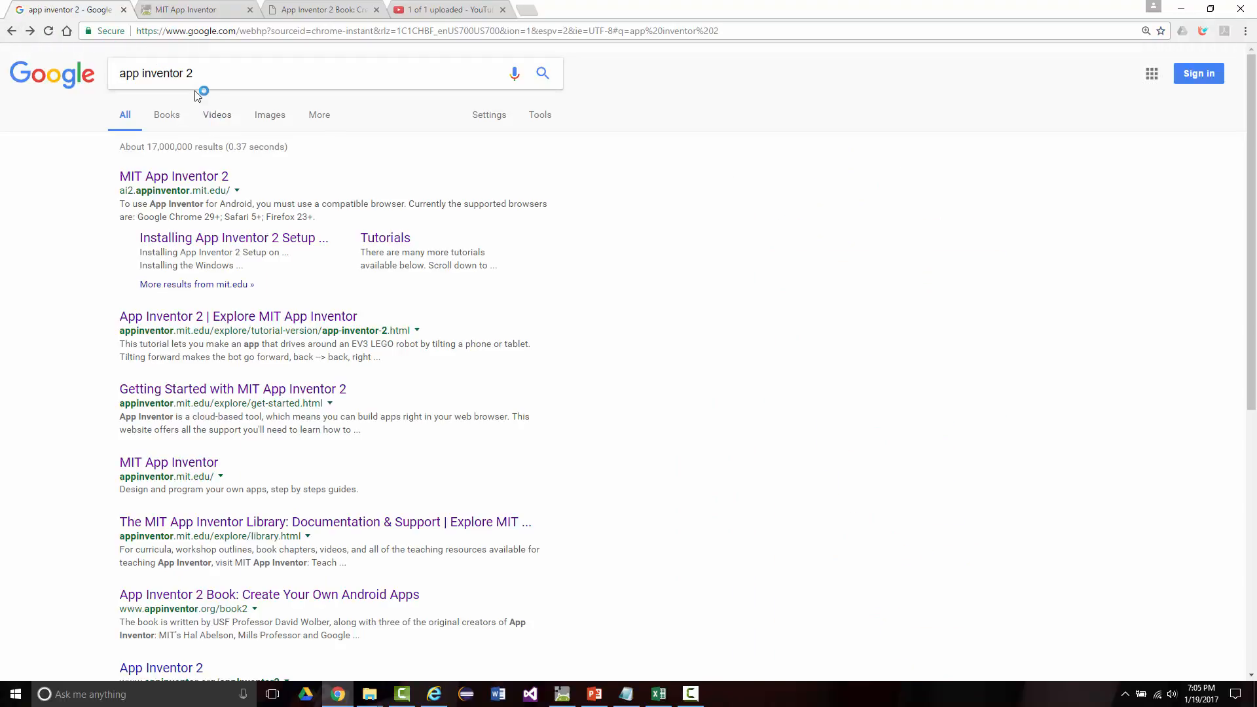
click(199, 75)
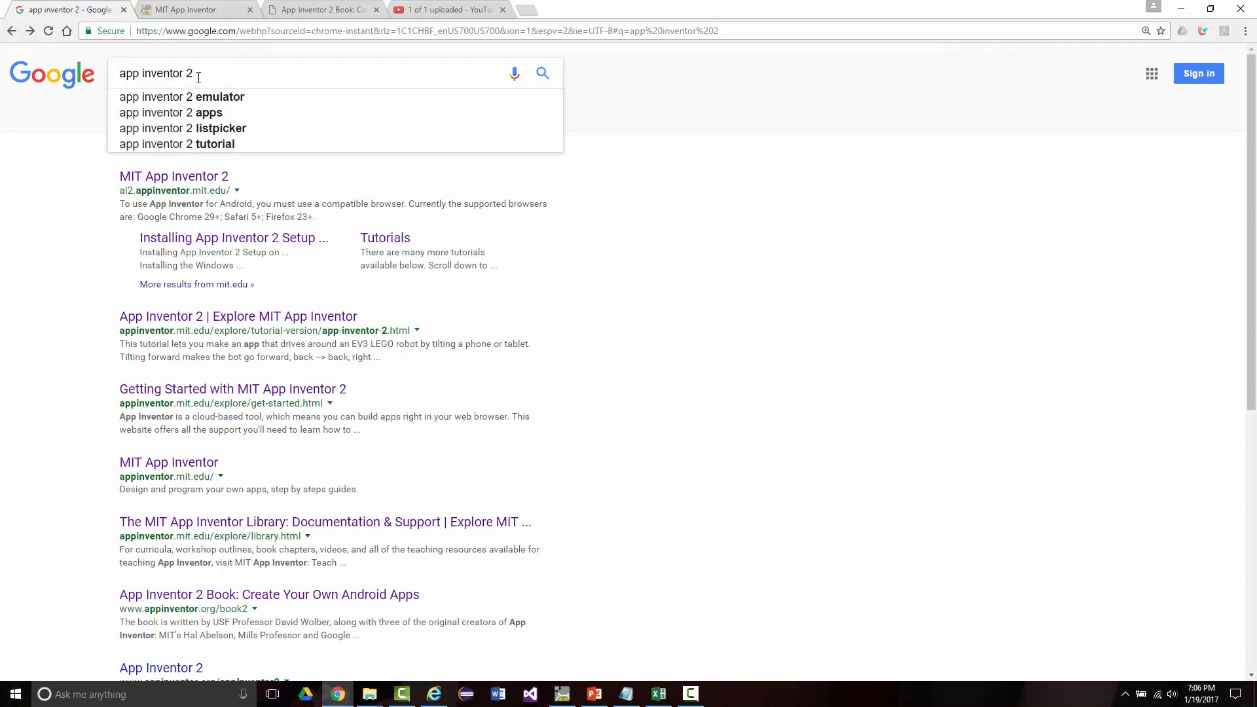
text(install)
key(Return)
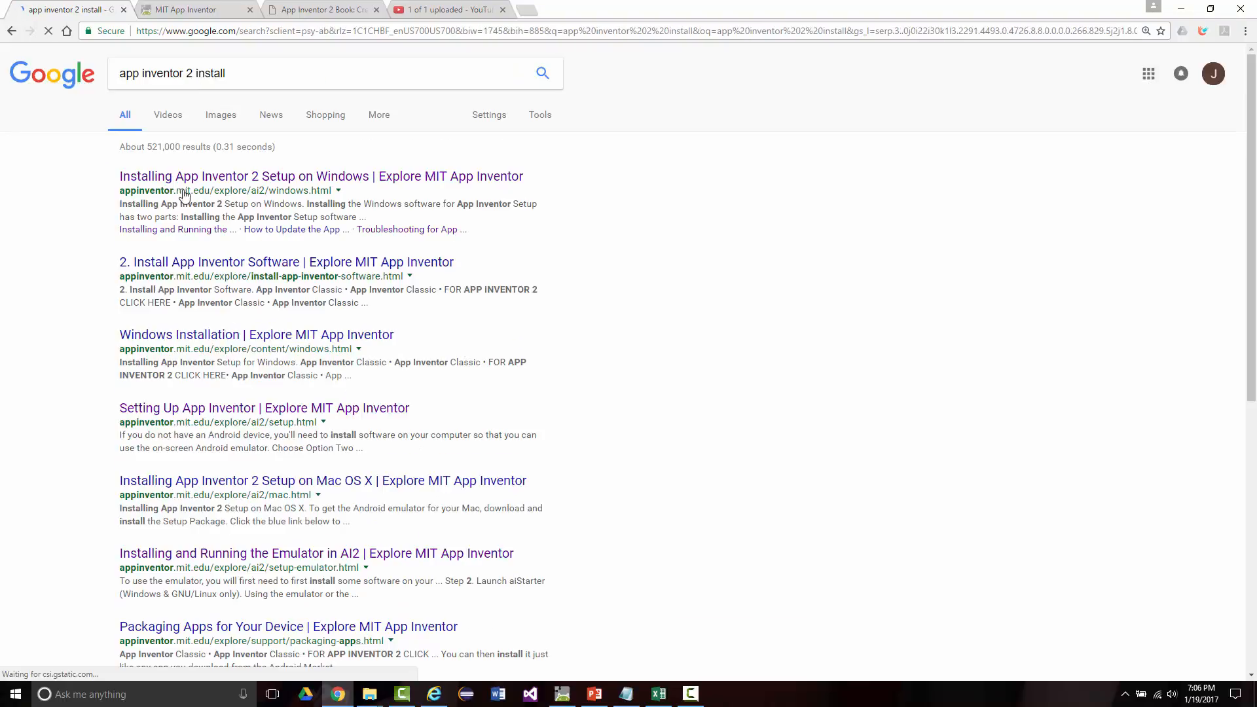
click(187, 178)
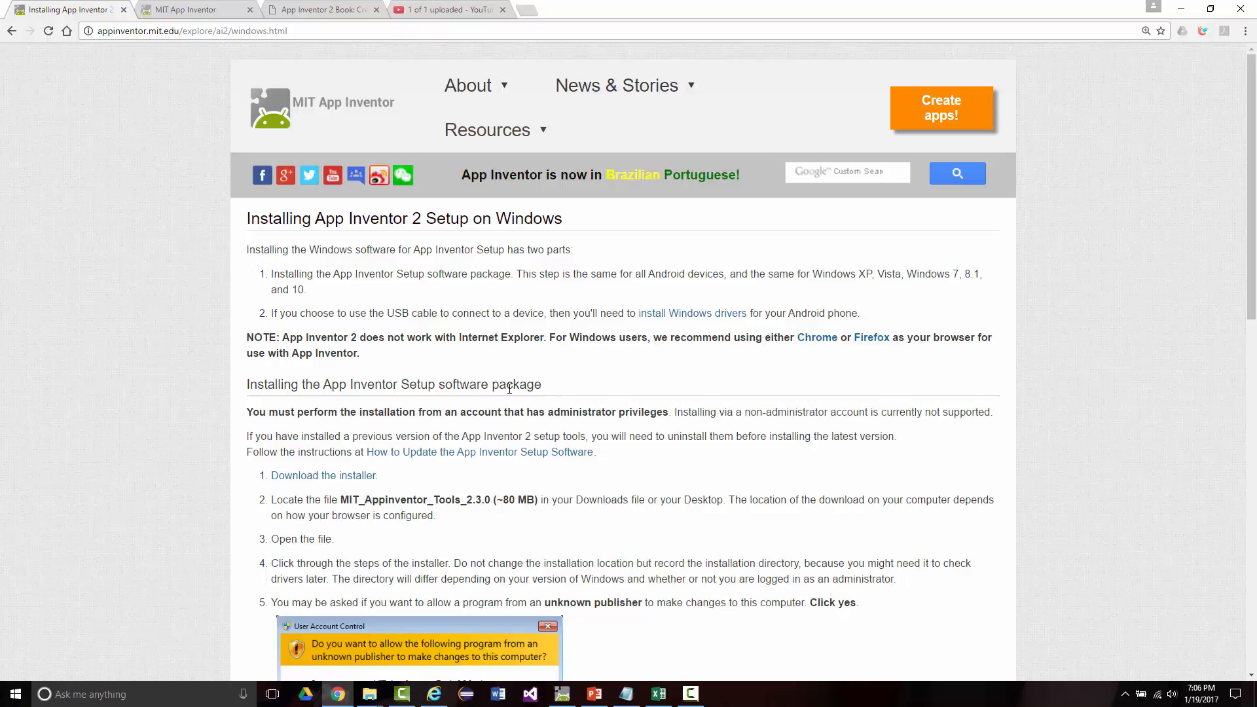
Step: Read through the Windows installation instructions for App Inventor Setup and open the Setup Emulator instructions
scroll(442, 426, down, 3)
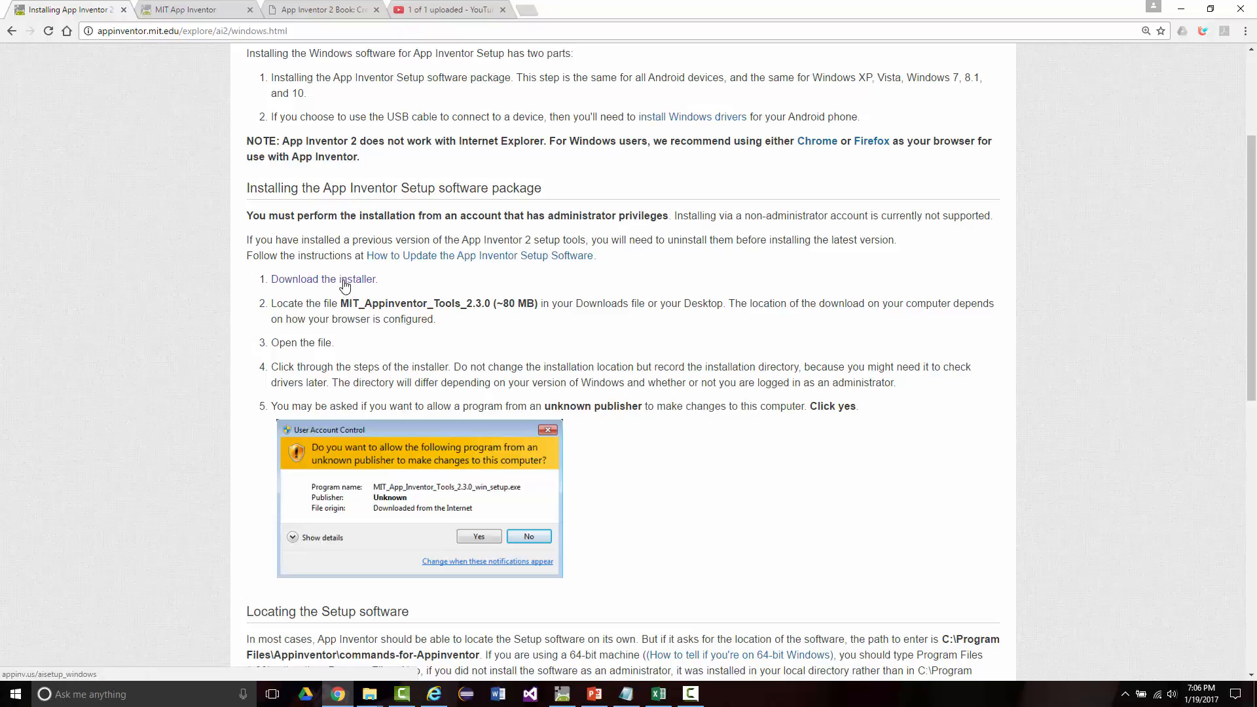
scroll(343, 314, down, 2)
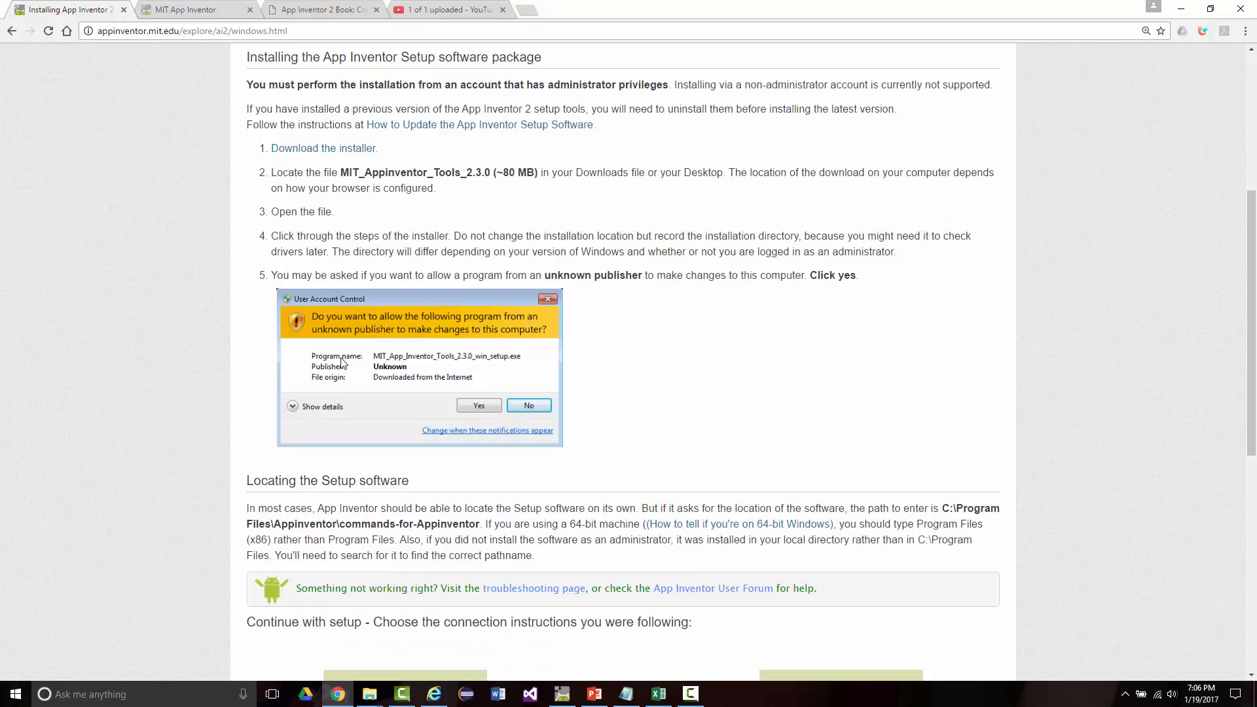
scroll(342, 362, down, 4)
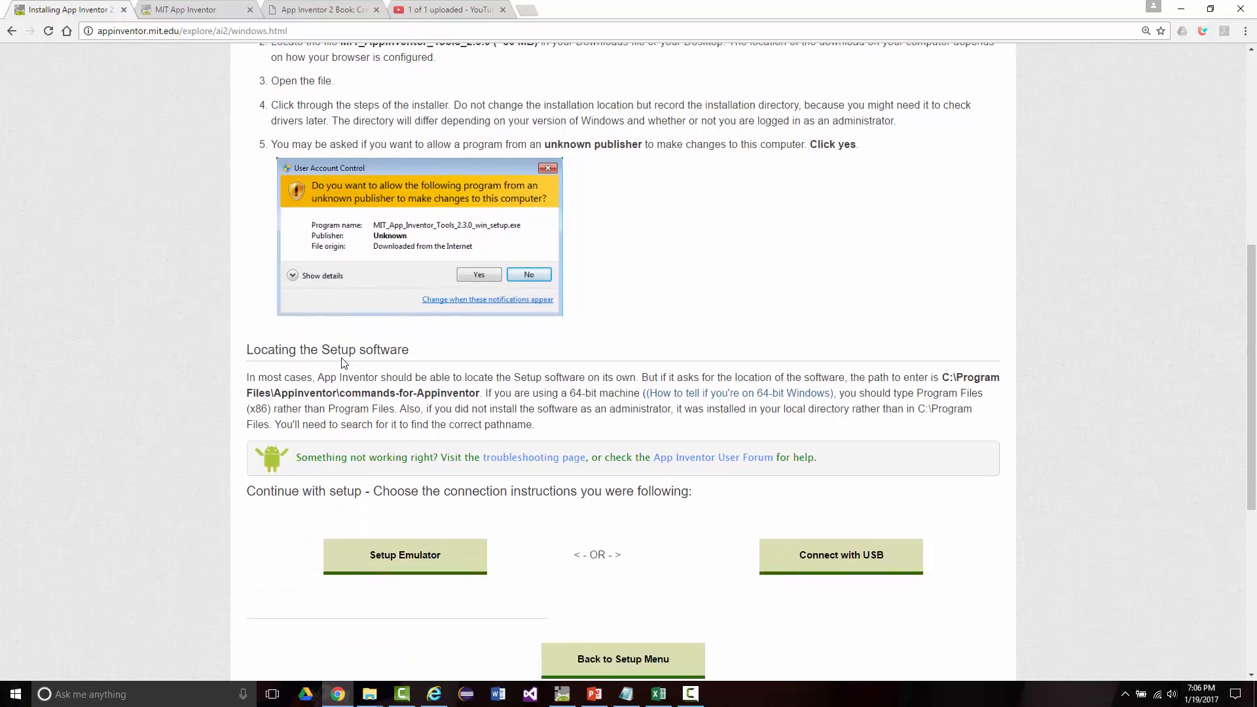
scroll(342, 358, down, 1)
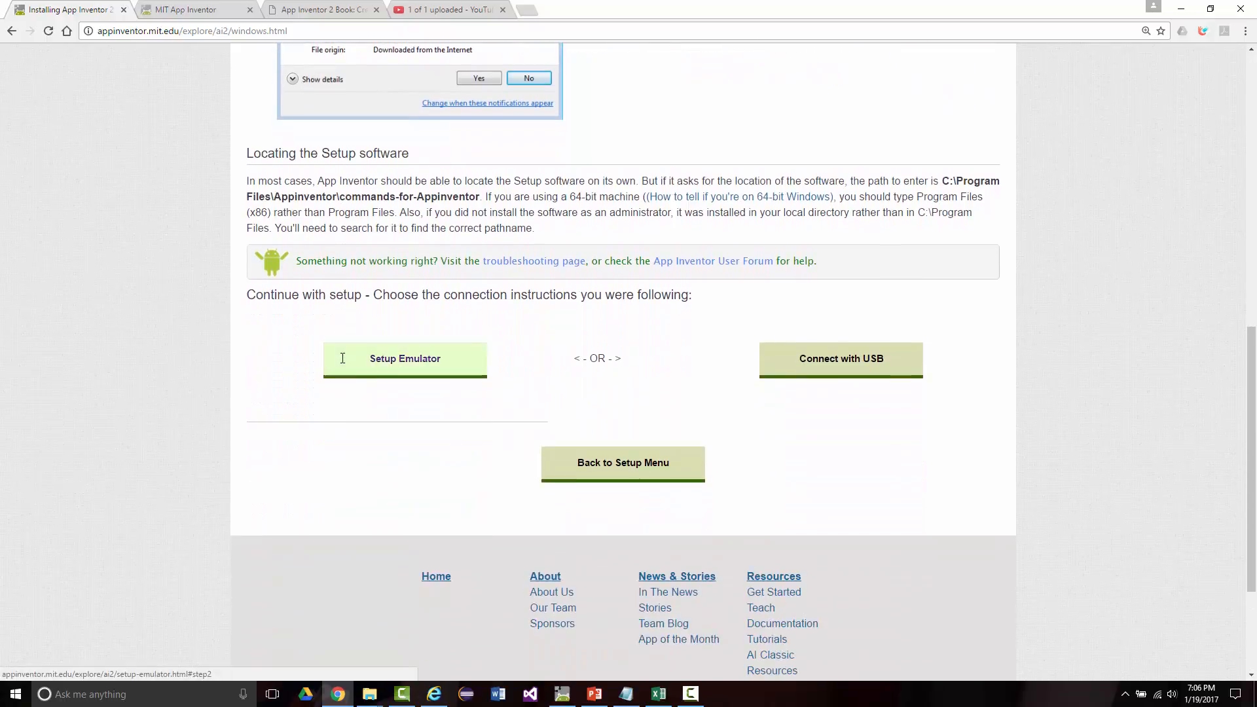
scroll(343, 357, down, 1)
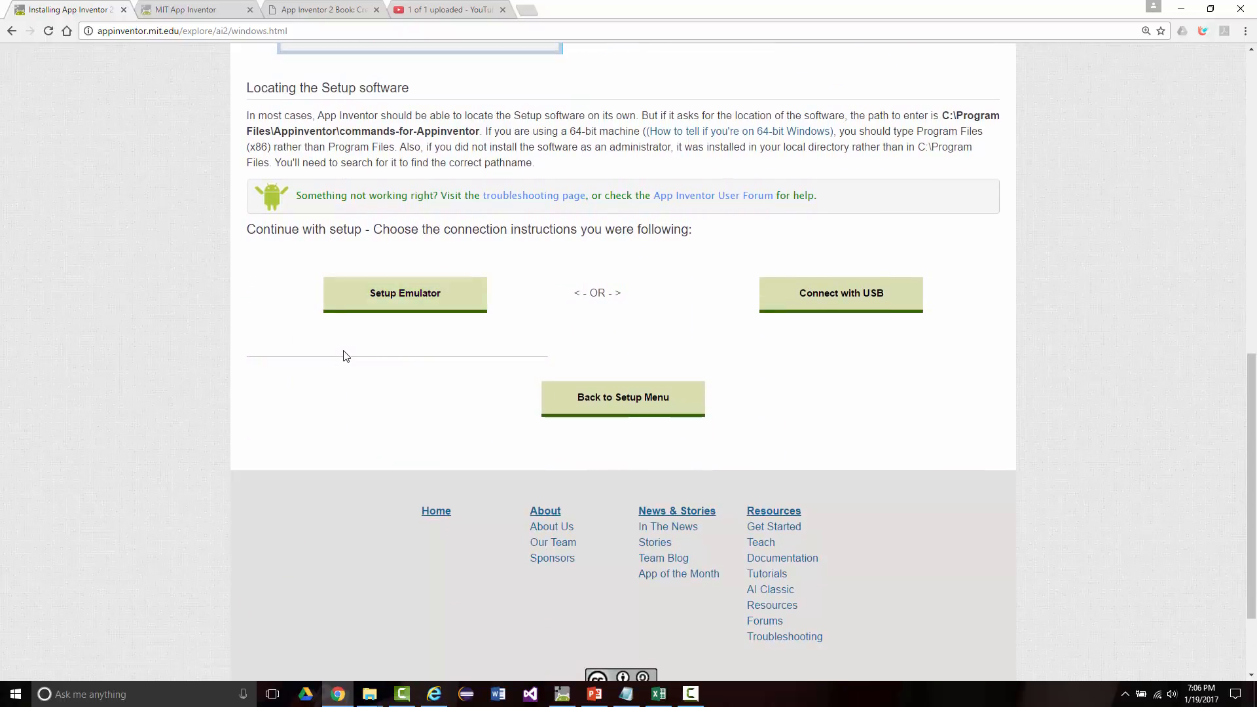
click(406, 299)
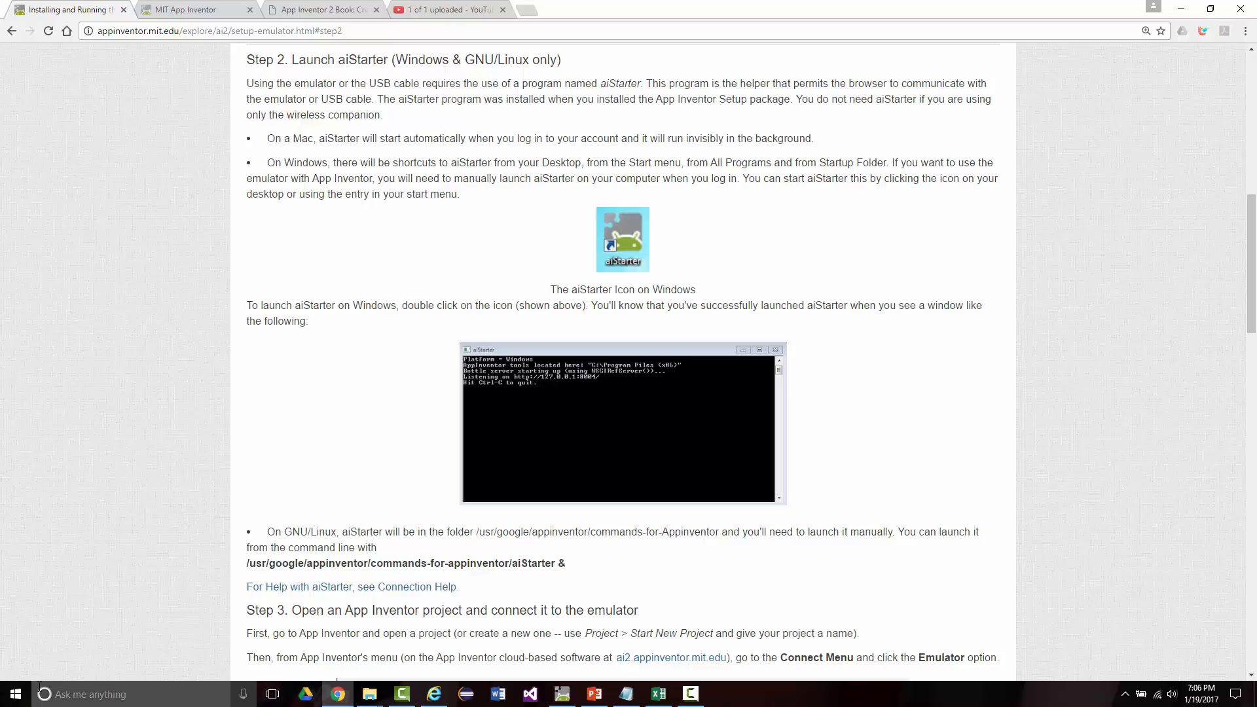
Step: In File Explorer, go to C:\Program Files (x86)\AppInventor and inspect its commands-for-appinventor subfolder, returning to the AppInventor folder
click(15, 696)
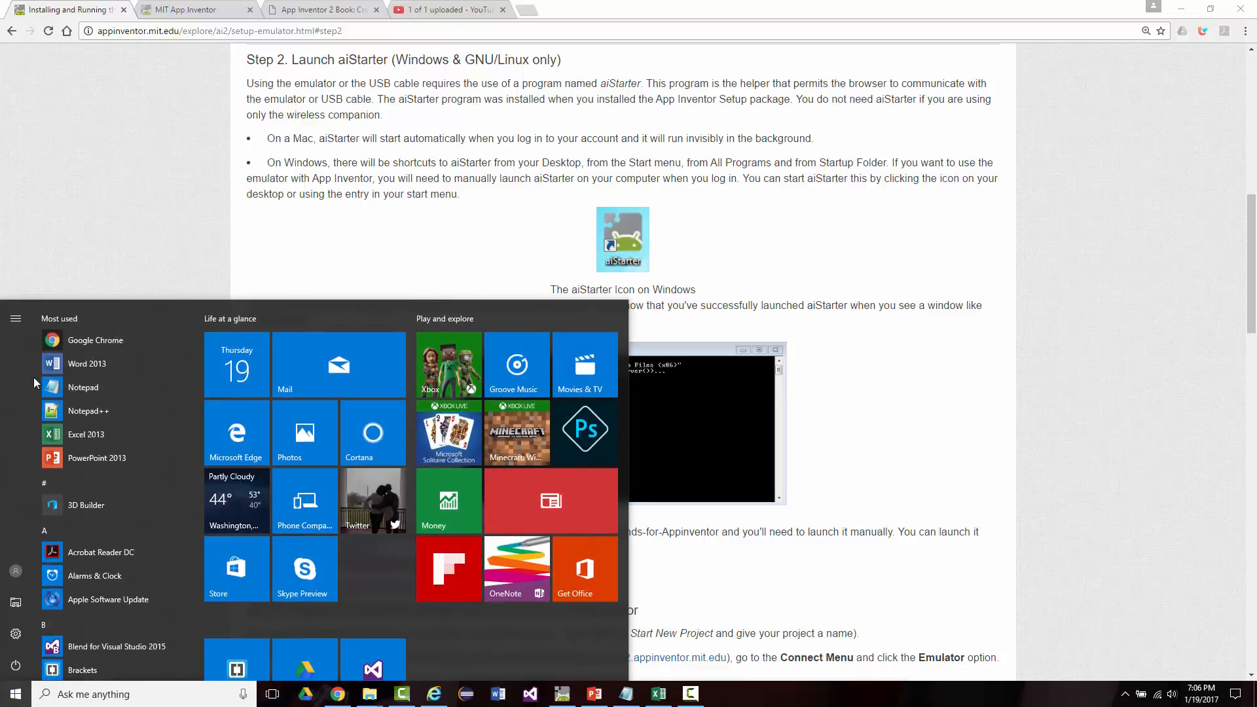
mouse_move(18, 339)
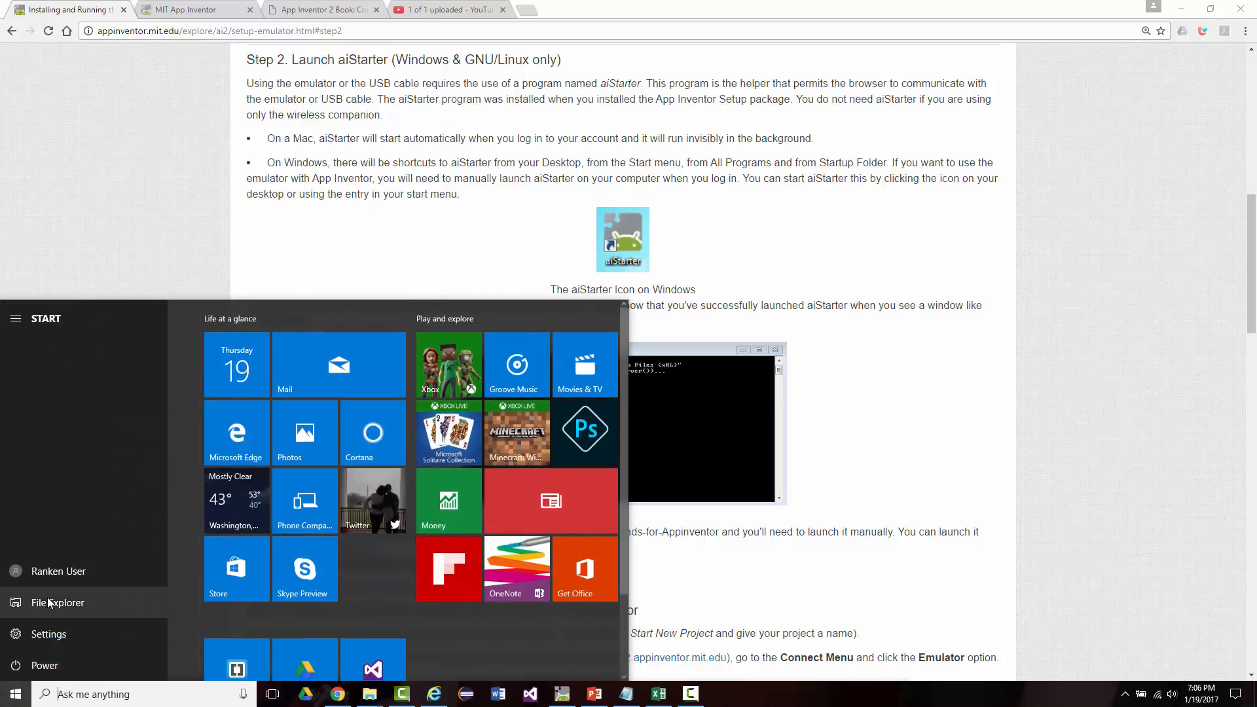
click(58, 602)
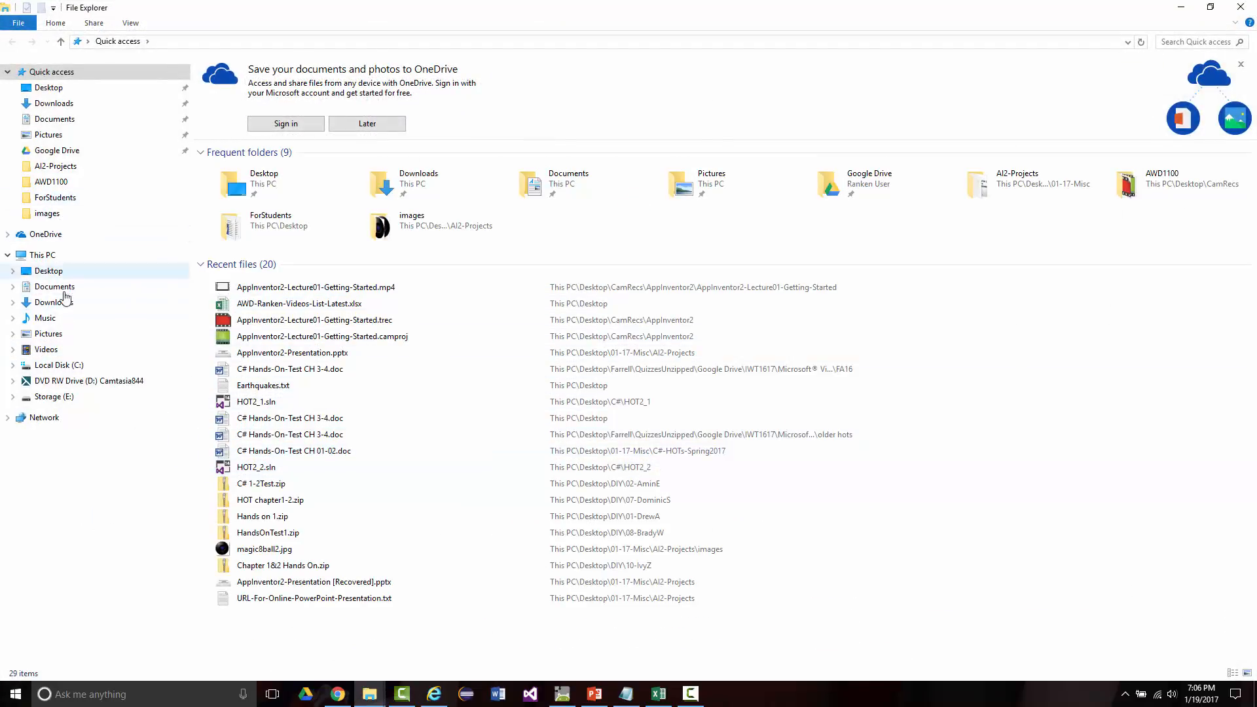
click(51, 366)
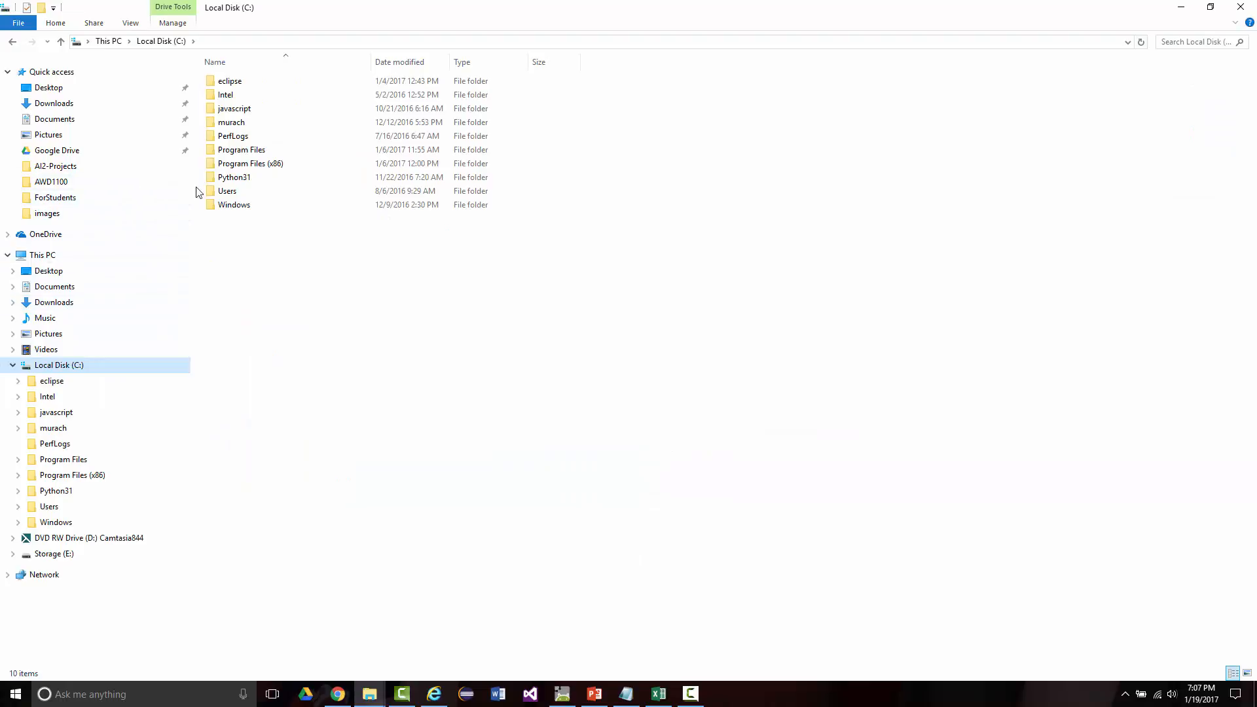
click(241, 165)
double_click(240, 165)
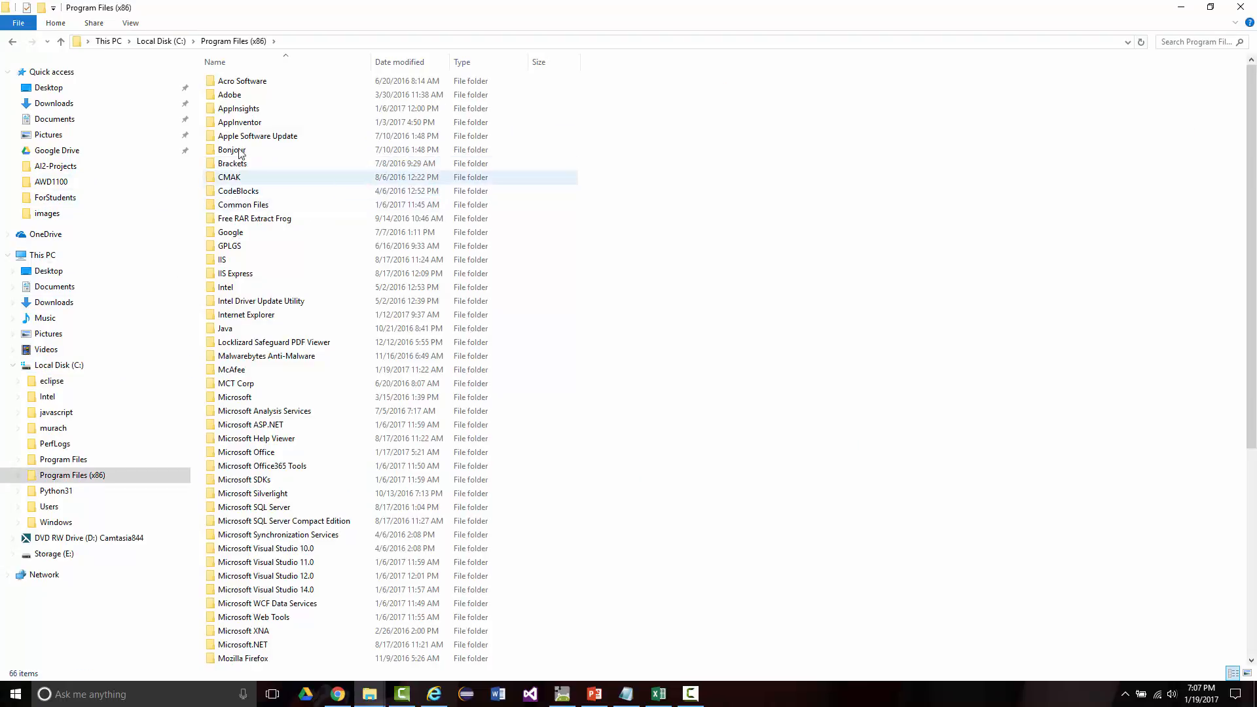
double_click(229, 123)
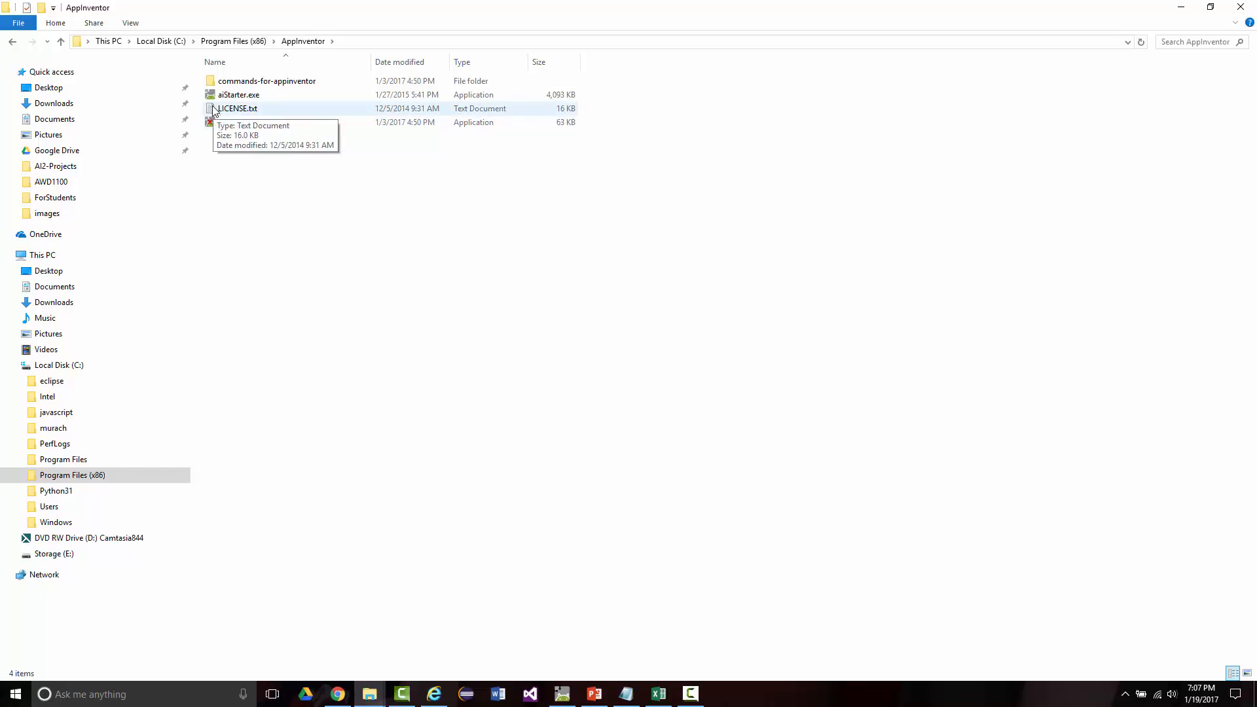
double_click(226, 81)
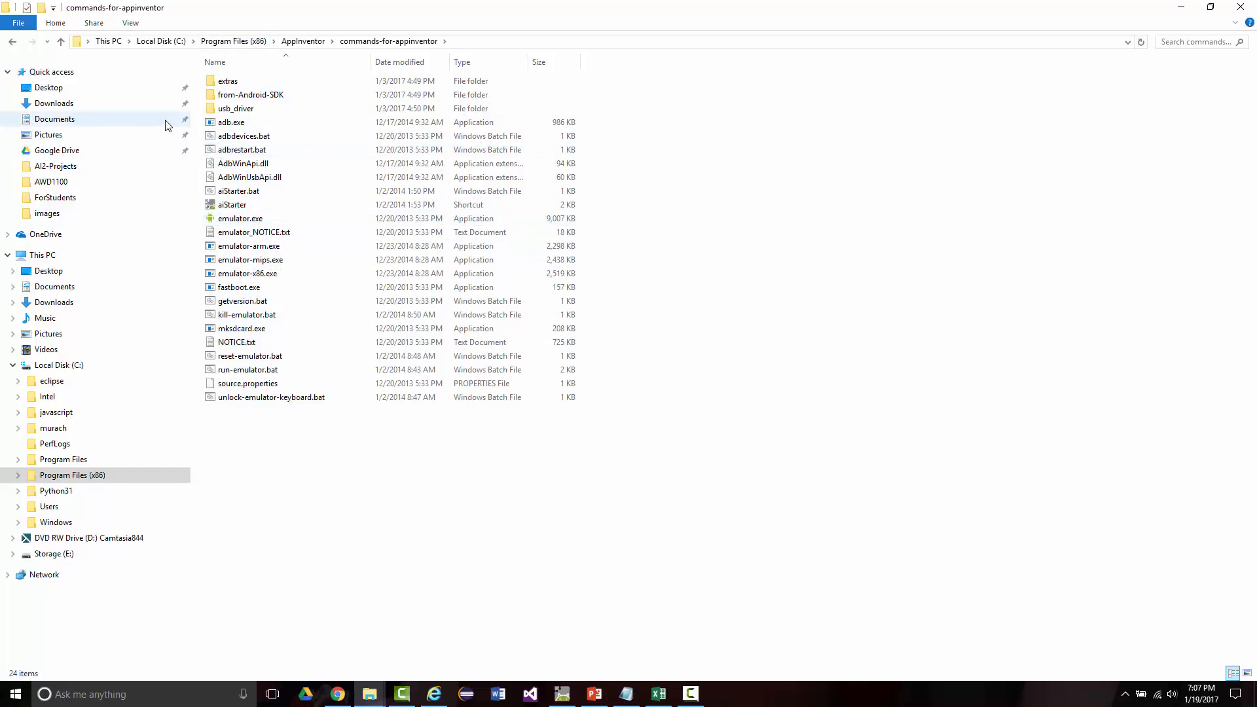
click(61, 42)
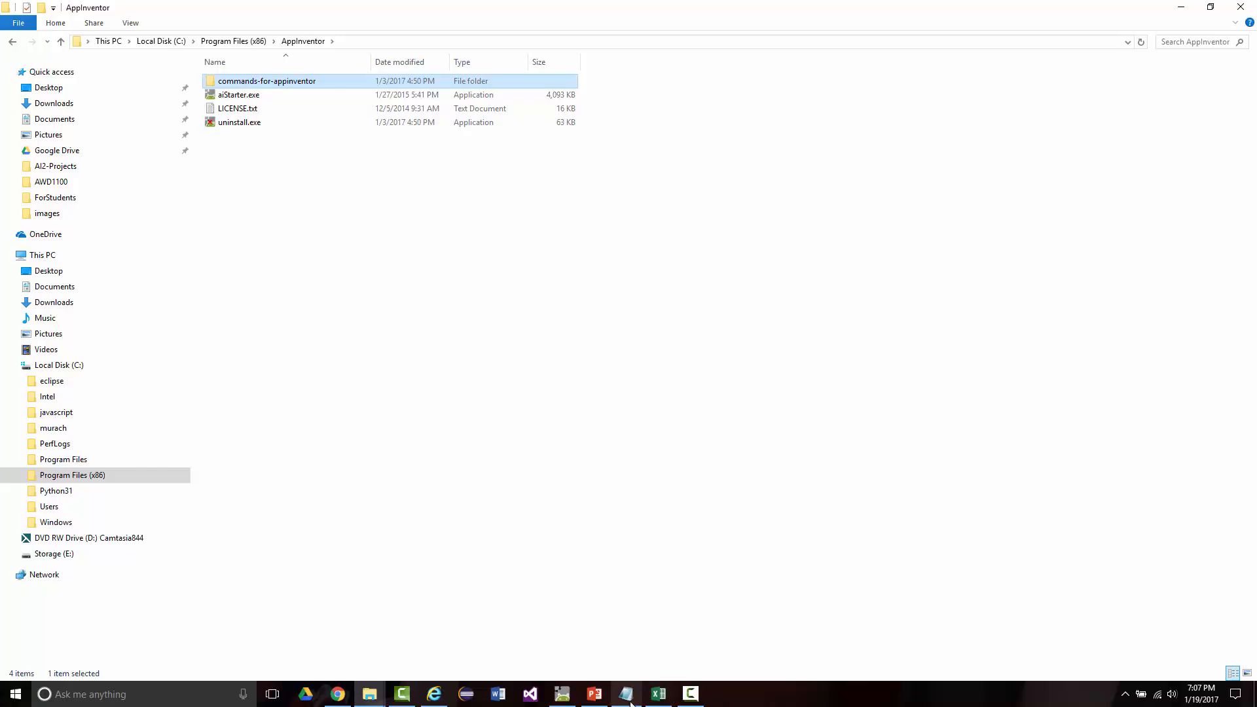
Step: Switch to the running aiStarter console, examine its startup lines and request log, and minimize it
click(562, 695)
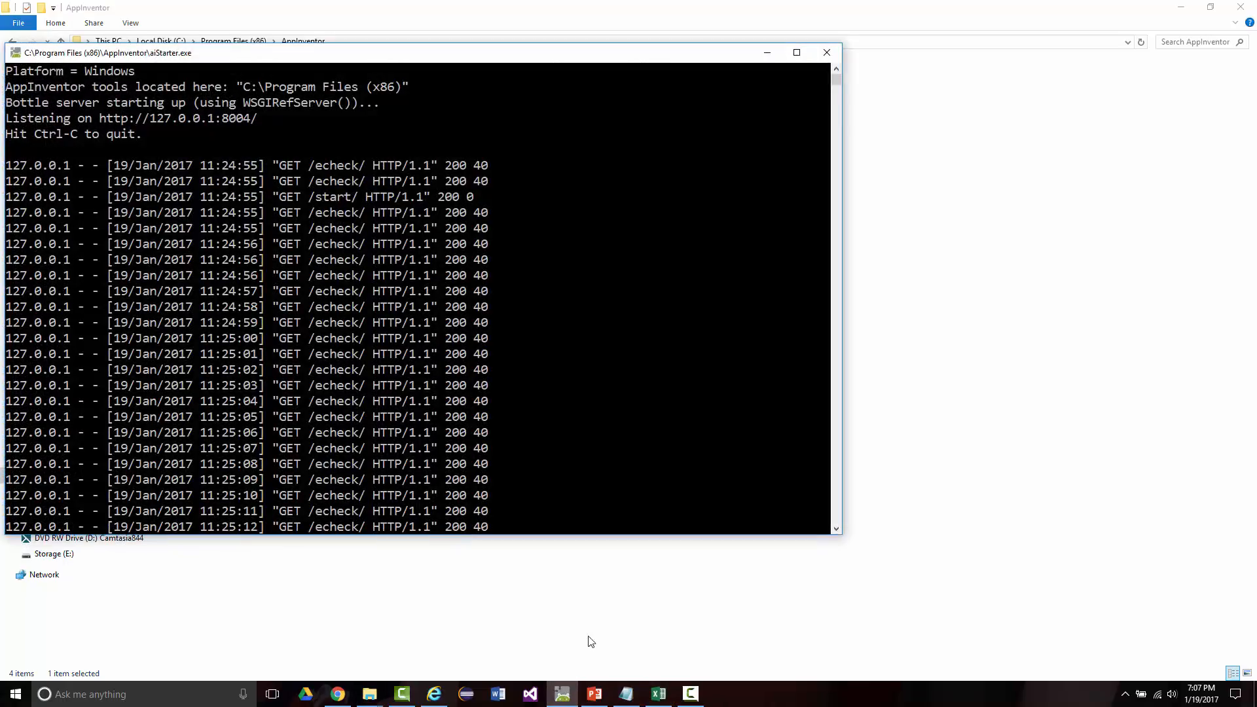
scroll(389, 420, up, 4)
scroll(406, 362, down, 3)
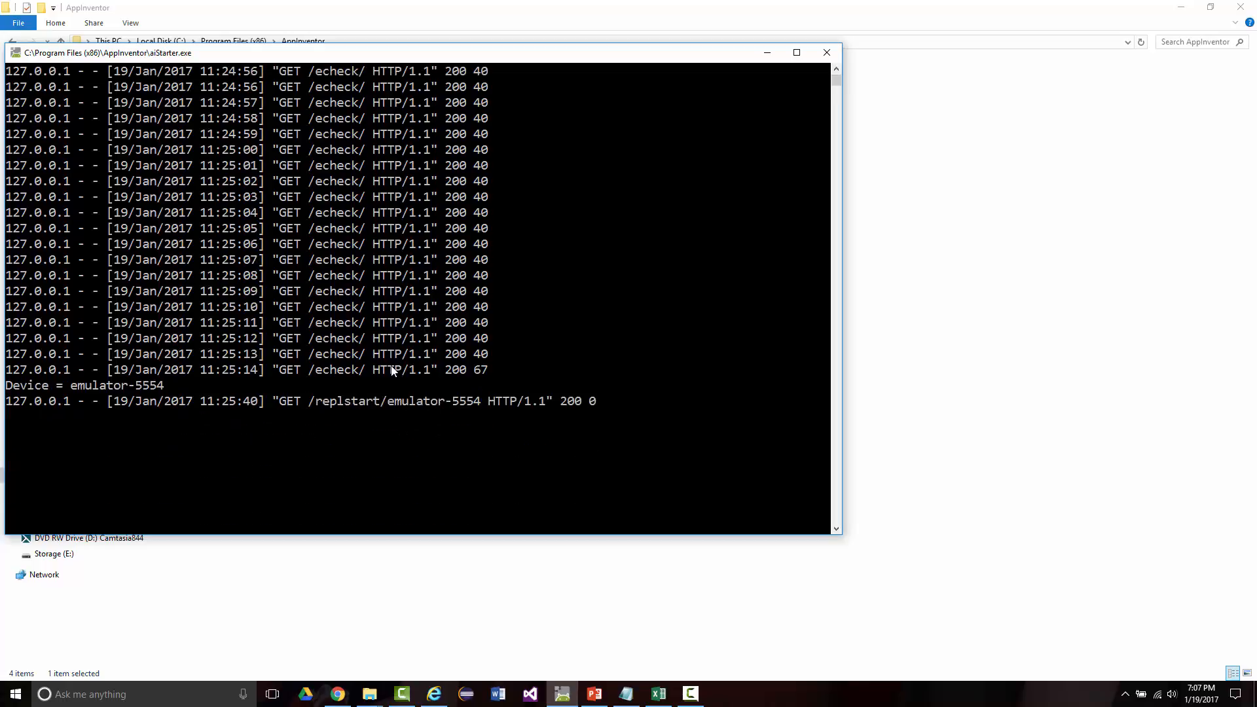
scroll(393, 364, up, 3)
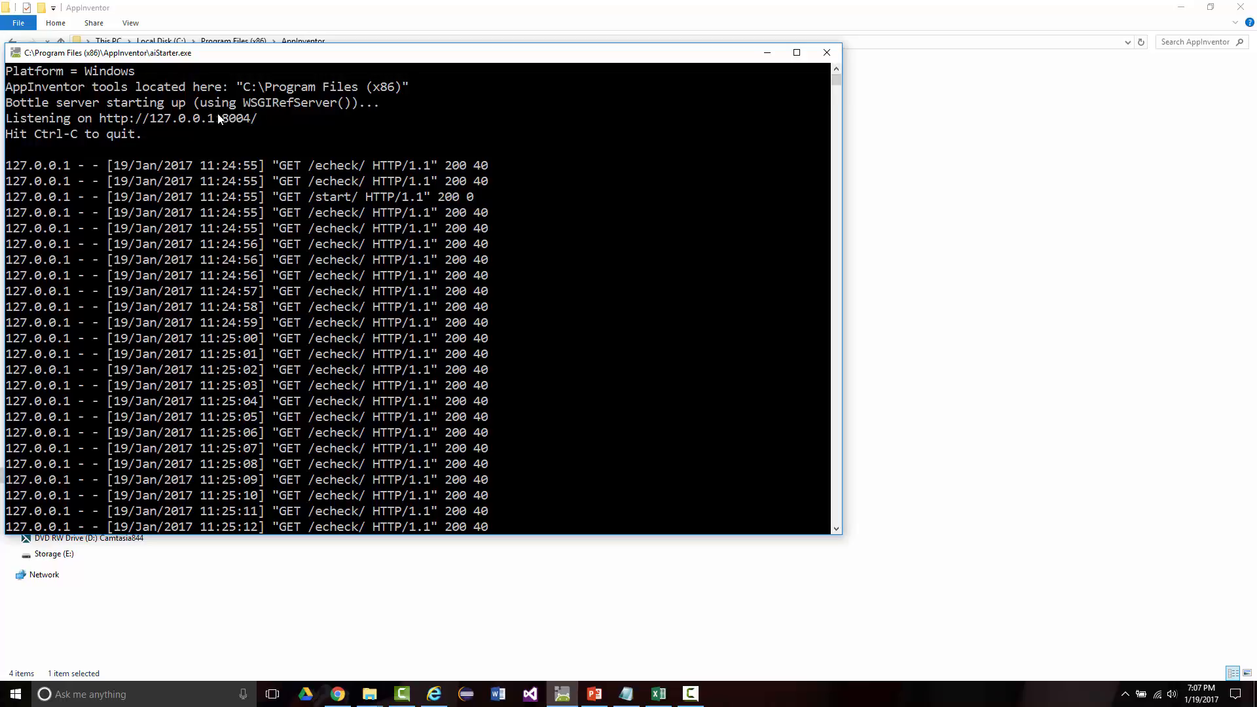
click(766, 53)
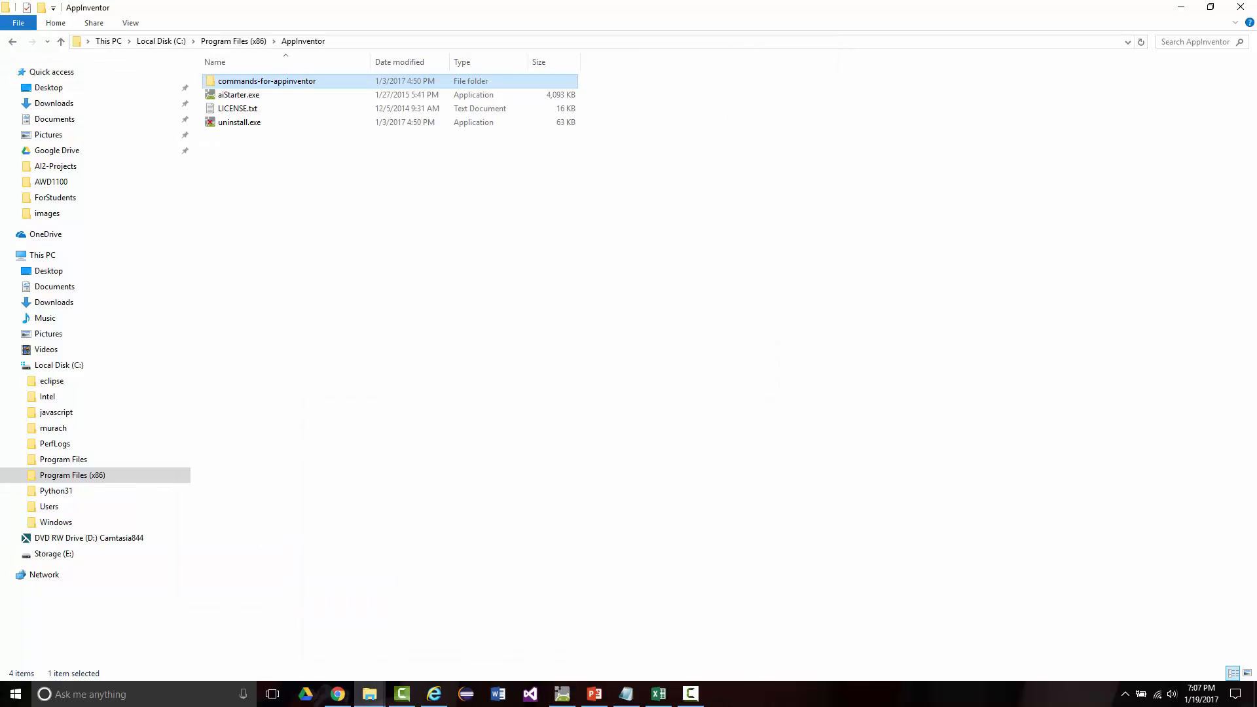
Step: Minimize File Explorer, Chrome and Excel to check the desktop, glancing over the aiStarter instructions, and return to Chrome
click(1182, 8)
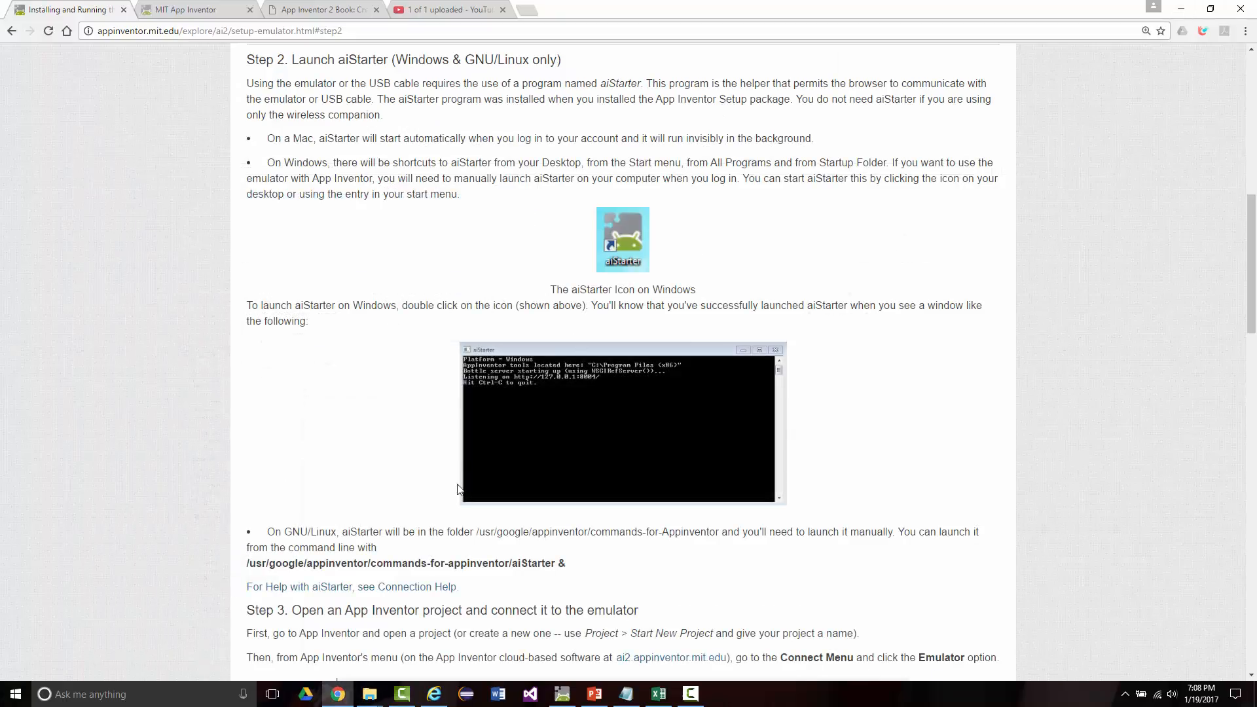
scroll(661, 157, down, 3)
scroll(662, 158, up, 5)
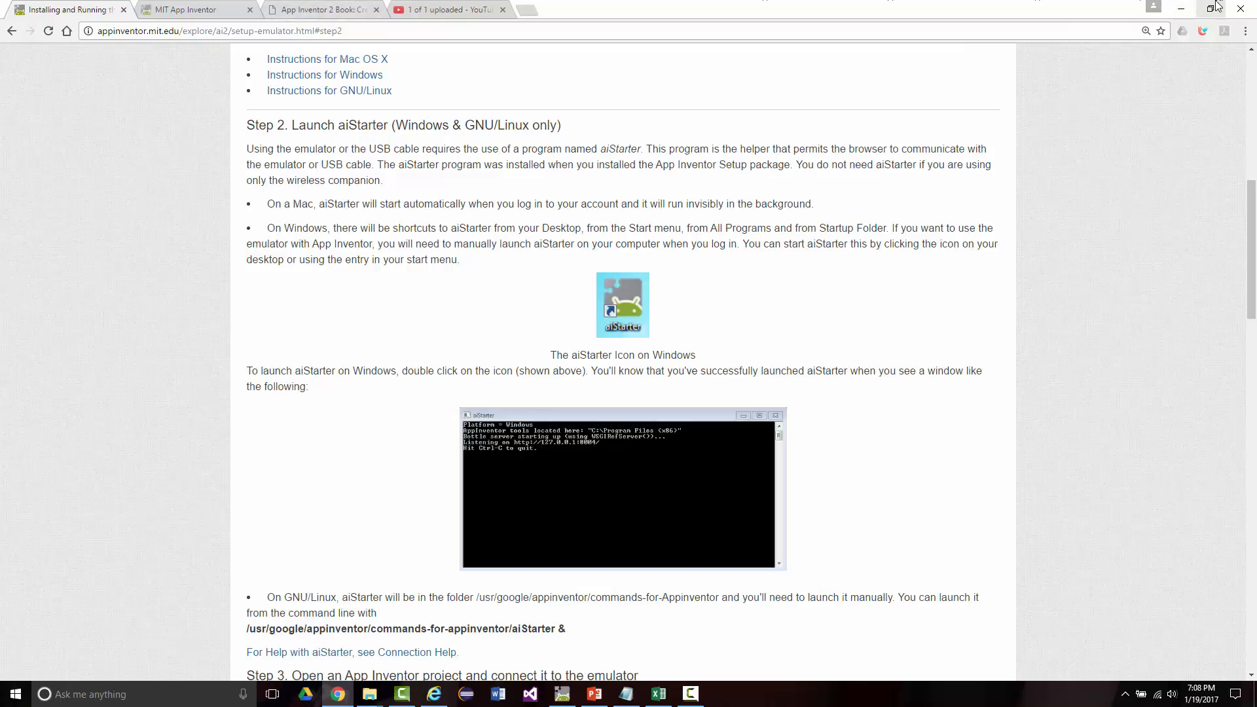
click(1181, 8)
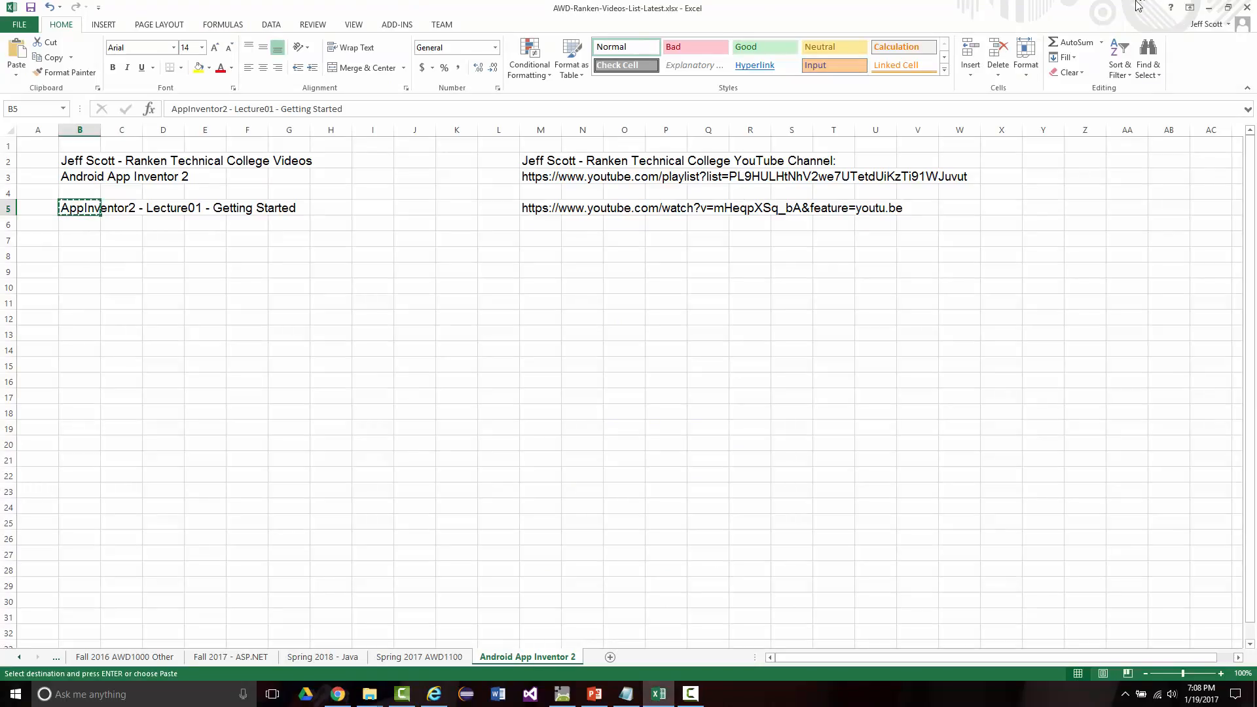
click(1207, 8)
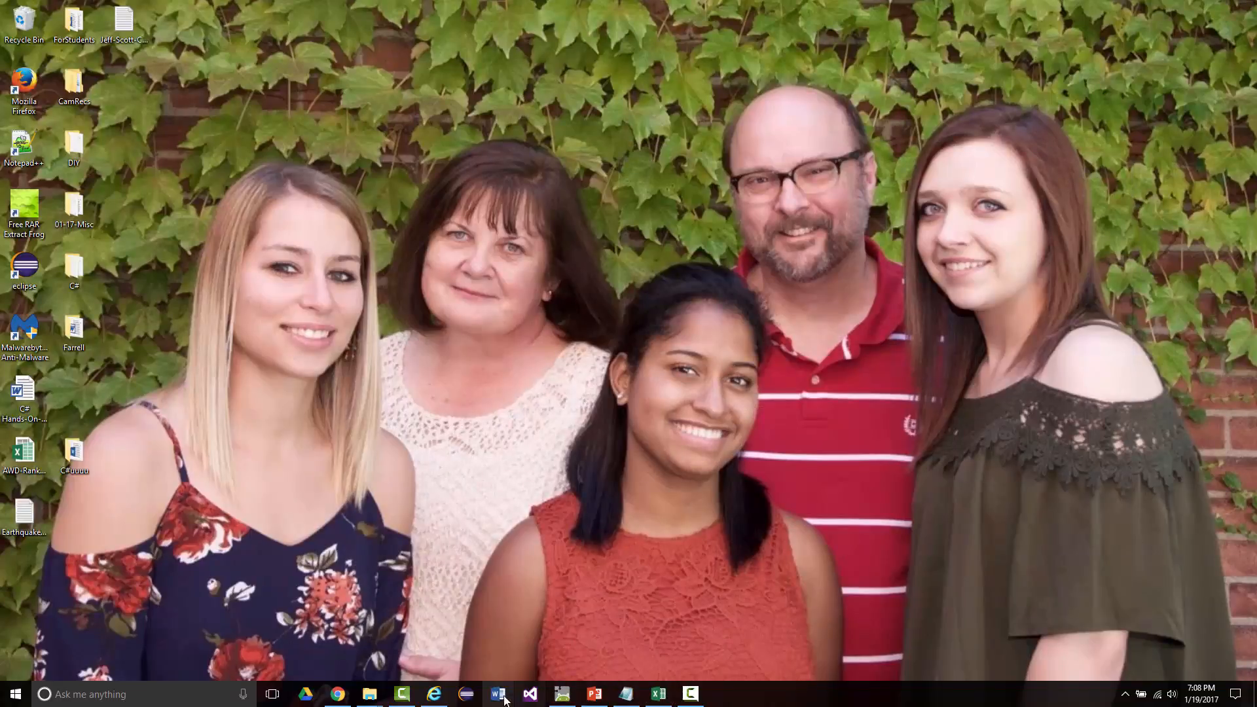
click(338, 695)
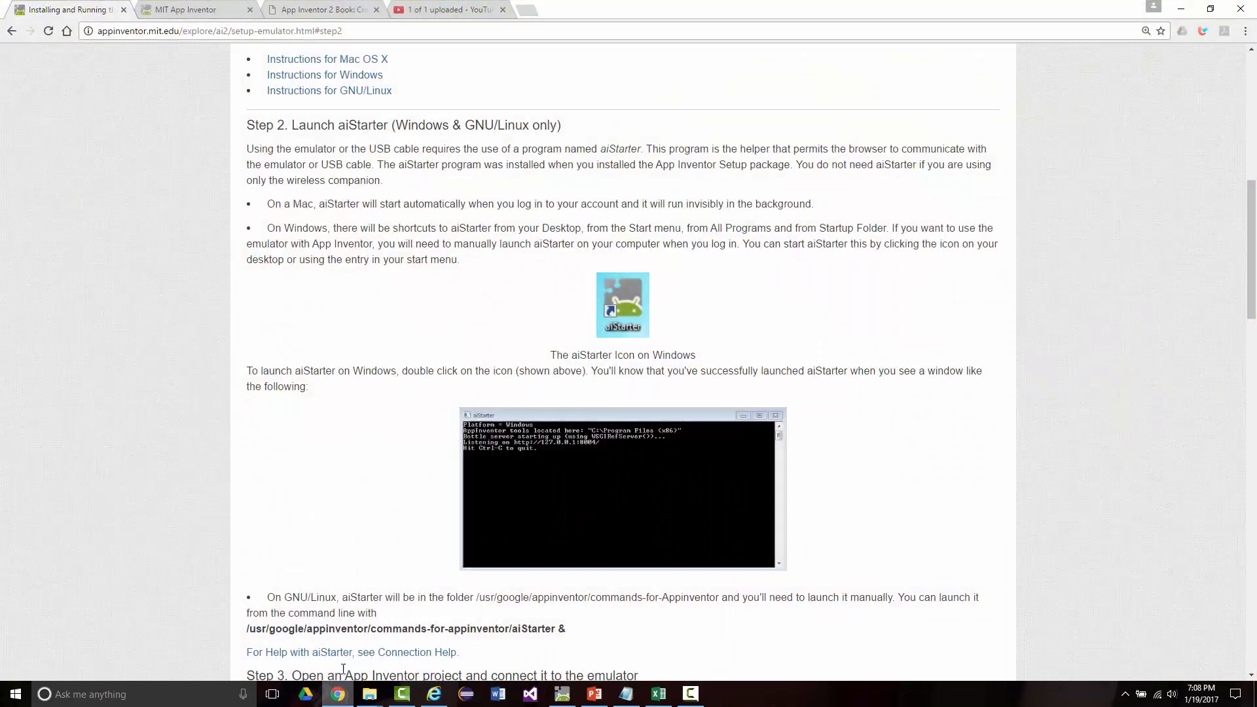
Step: Return to the new project dialog in App Inventor and create the project with the name AA2
click(196, 12)
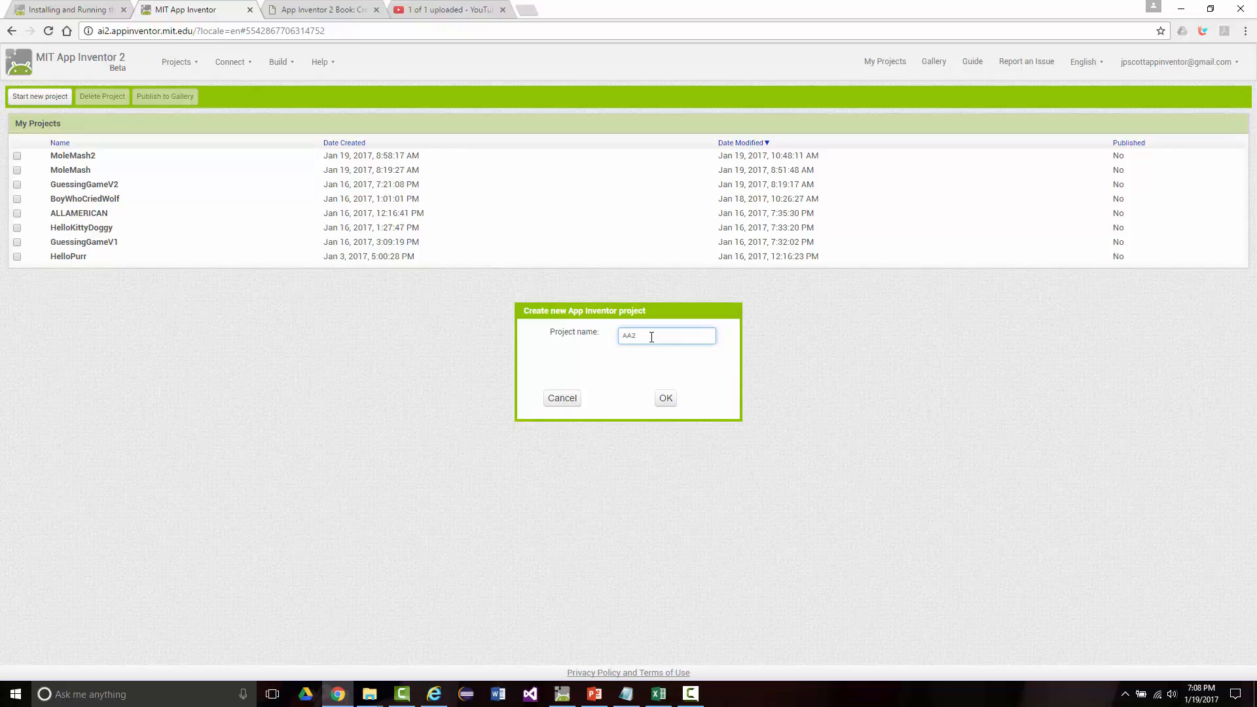
key(Return)
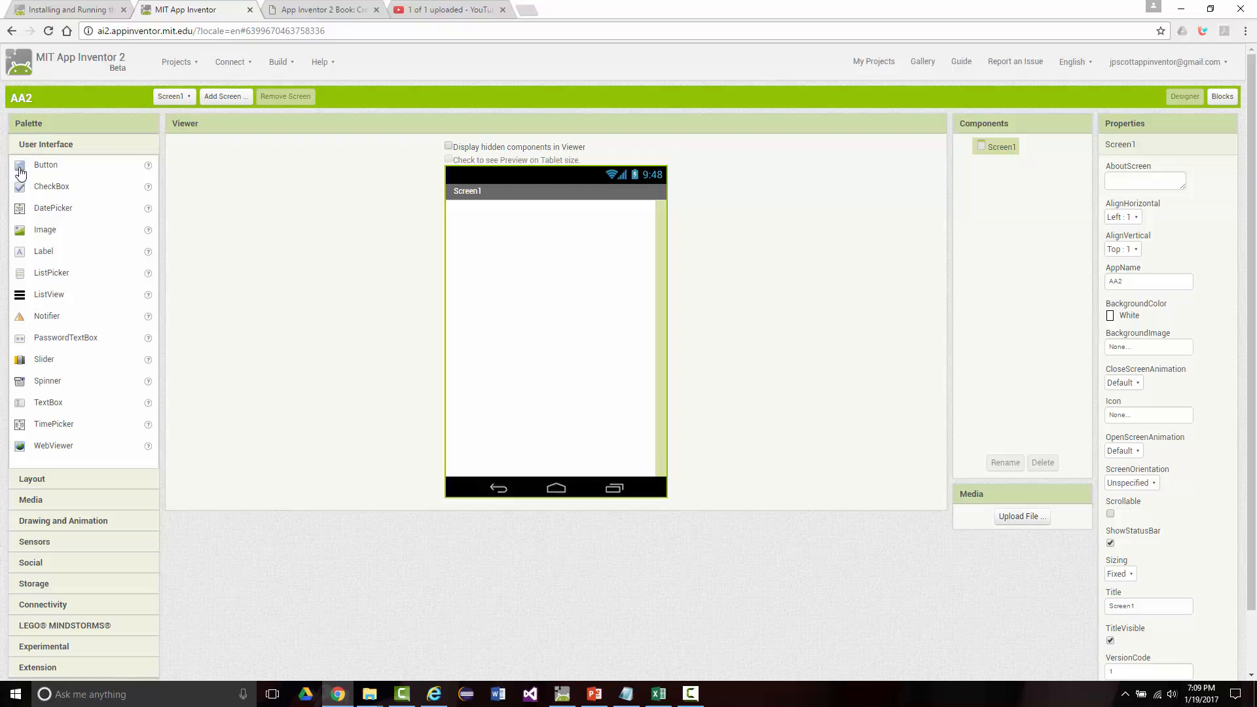
Step: Look through the component categories User Interface, Layout, Media, Drawing and Animation, Sensors, Social and Storage
drag(20, 172, 482, 295)
click(29, 479)
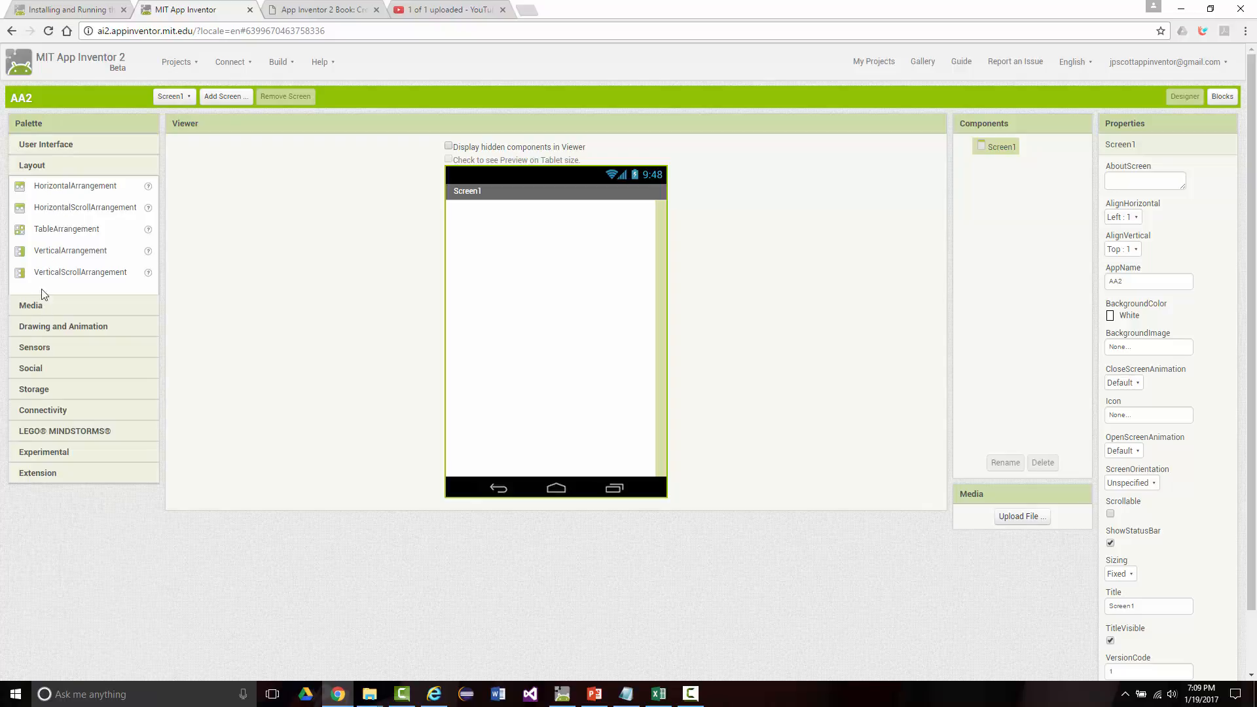
drag(62, 202, 452, 243)
click(31, 307)
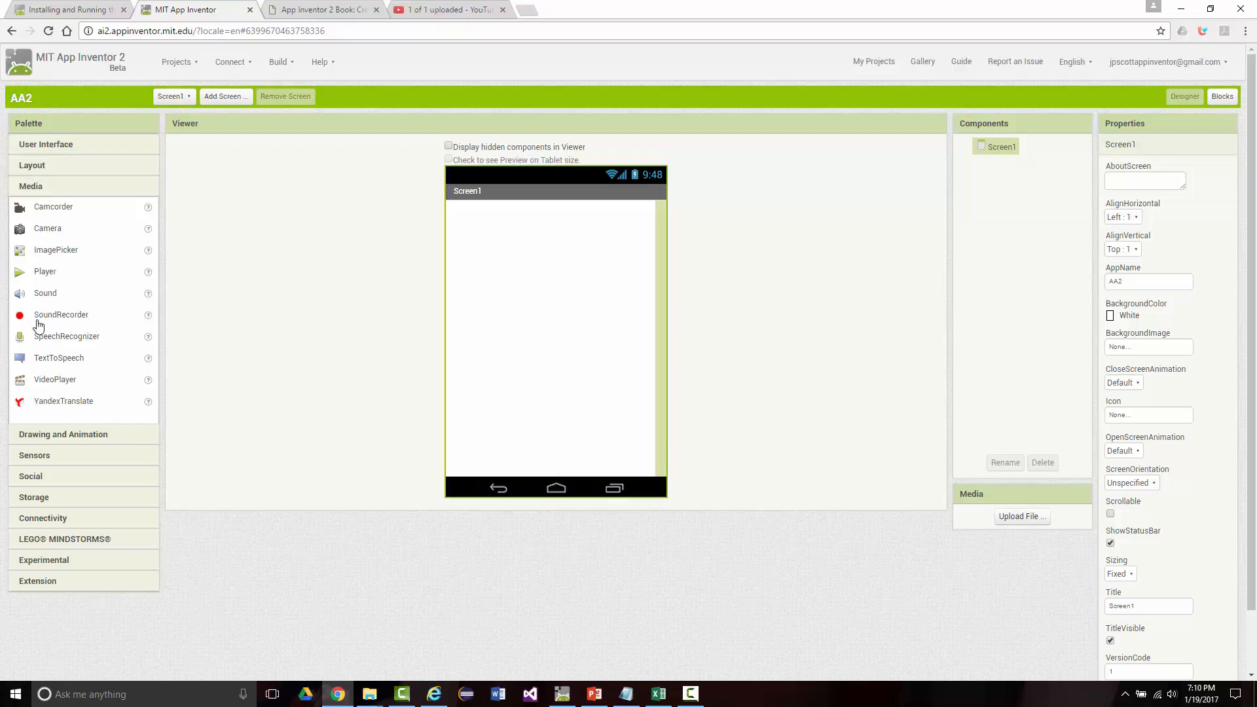
click(45, 436)
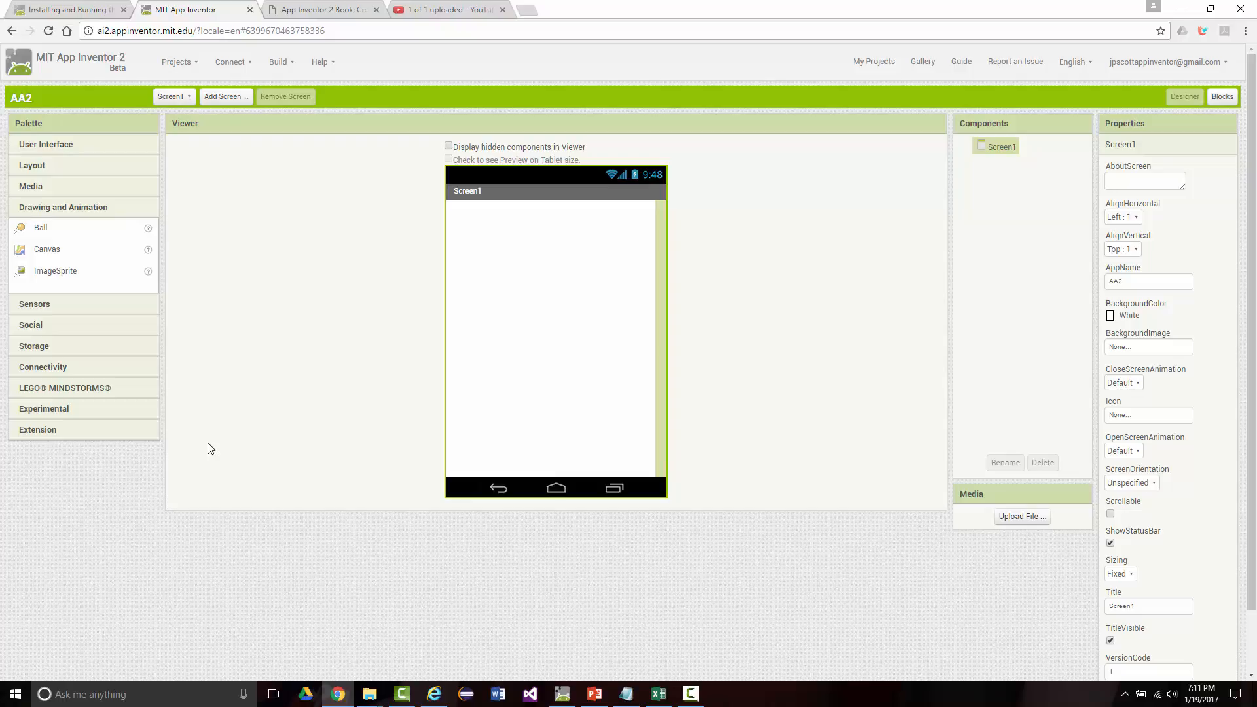
click(41, 307)
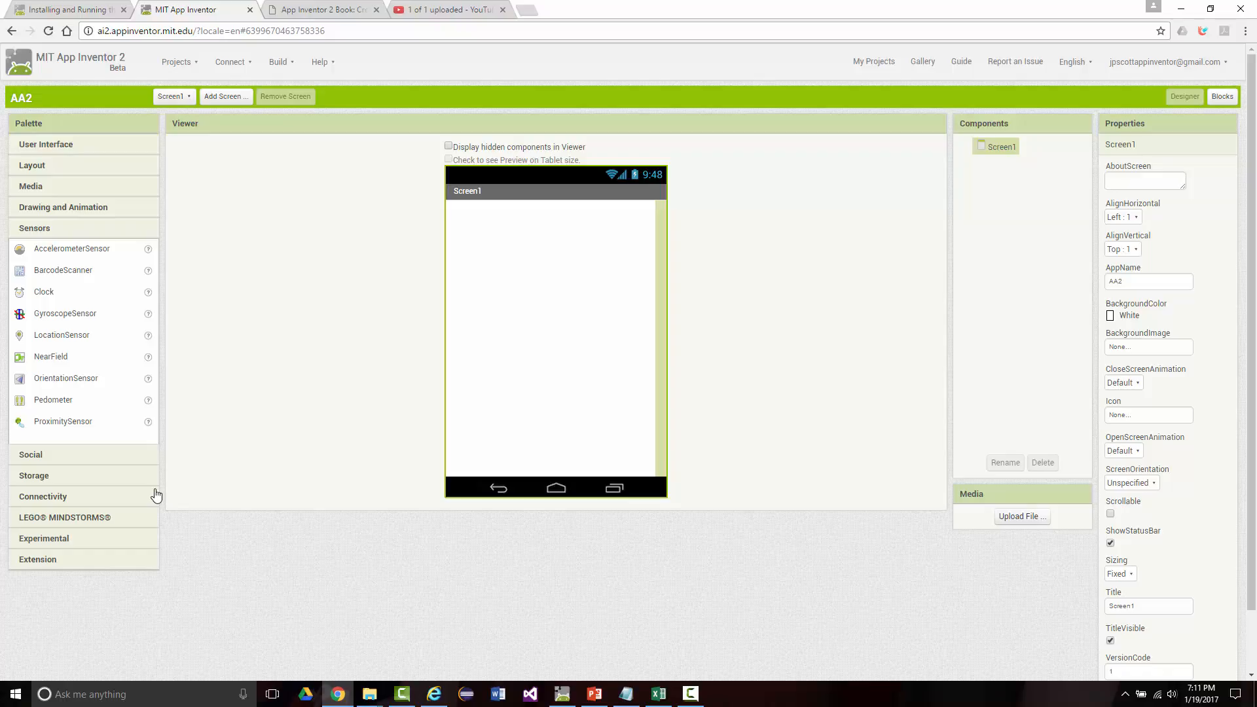
click(31, 456)
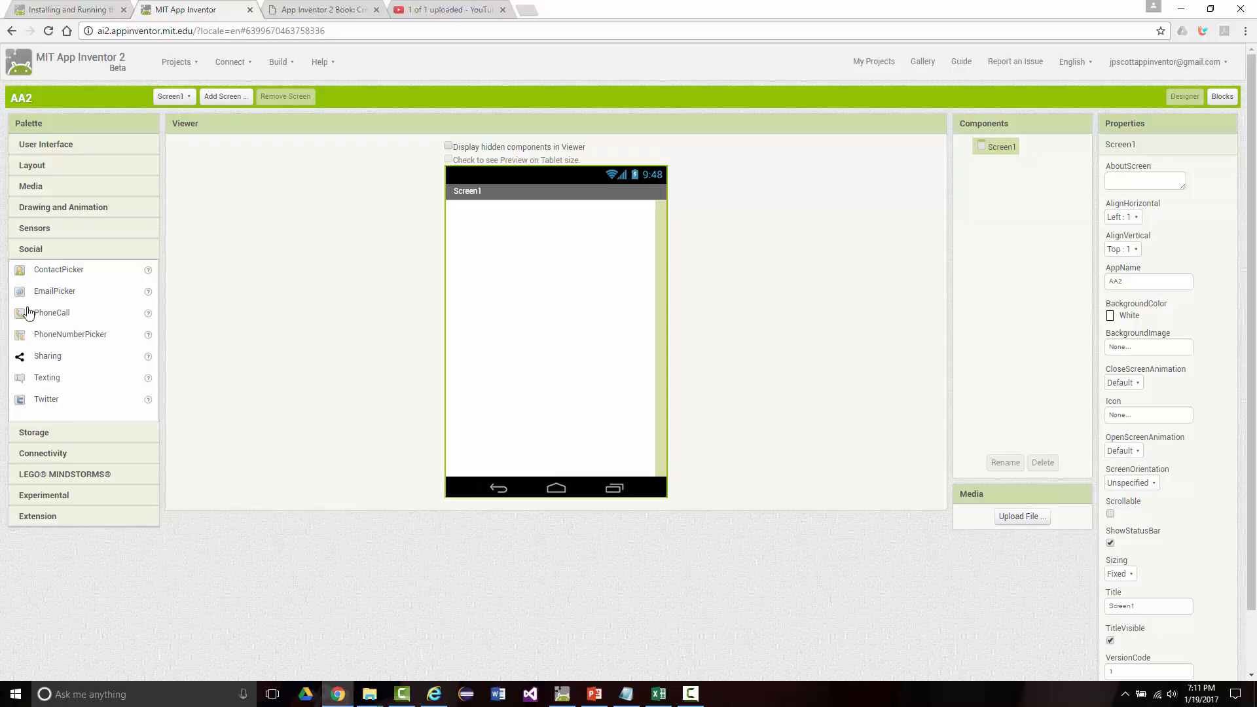
click(29, 434)
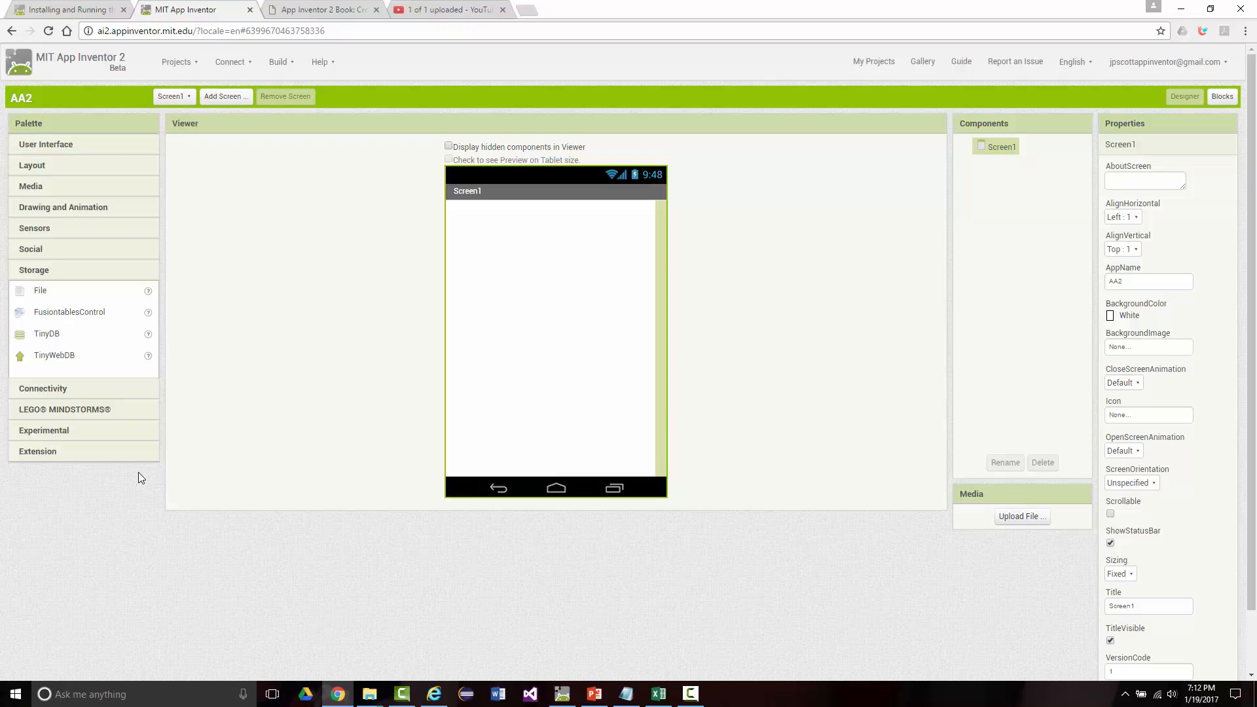
Step: Look through the remaining component categories Connectivity, LEGO MINDSTORMS, Experimental and Extension
click(26, 390)
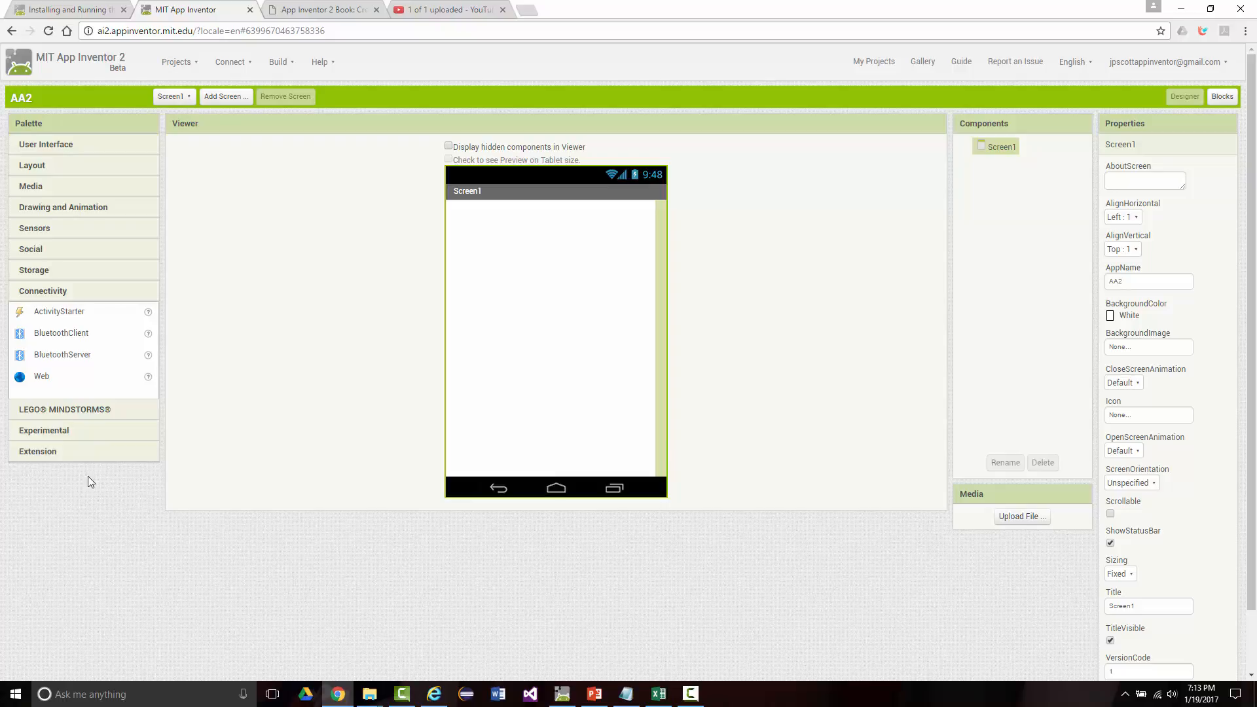
click(47, 415)
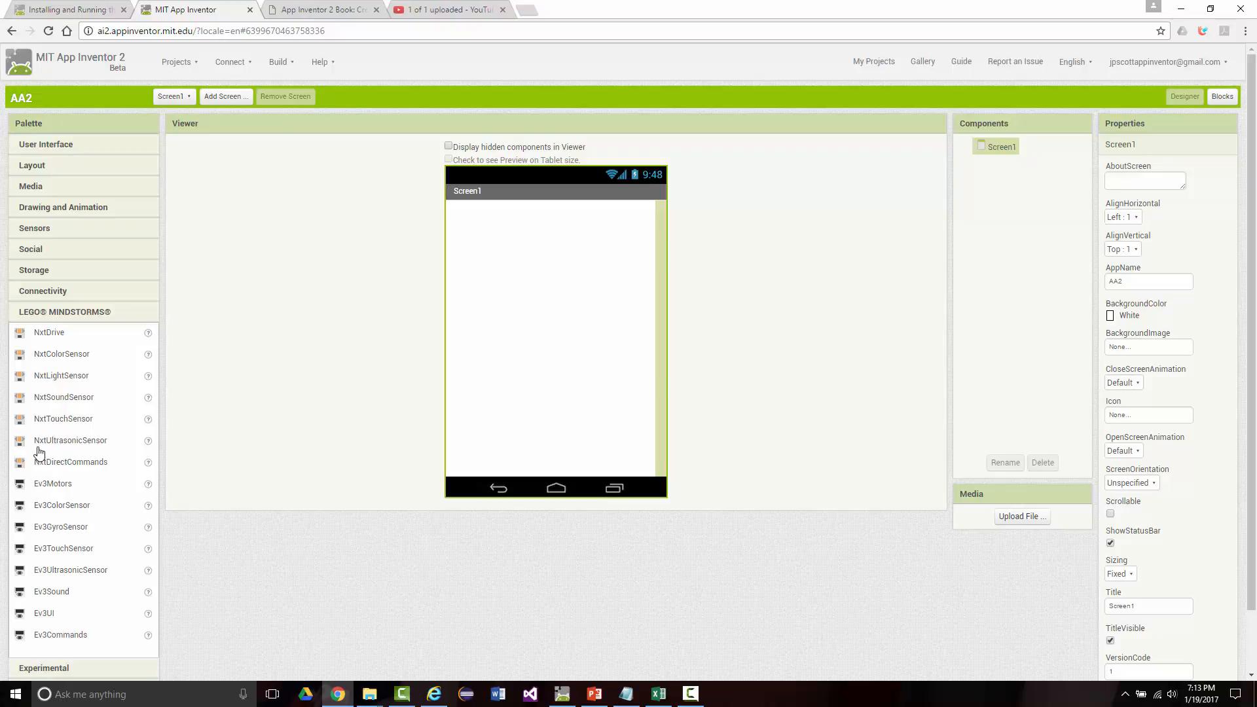
scroll(37, 451, down, 1)
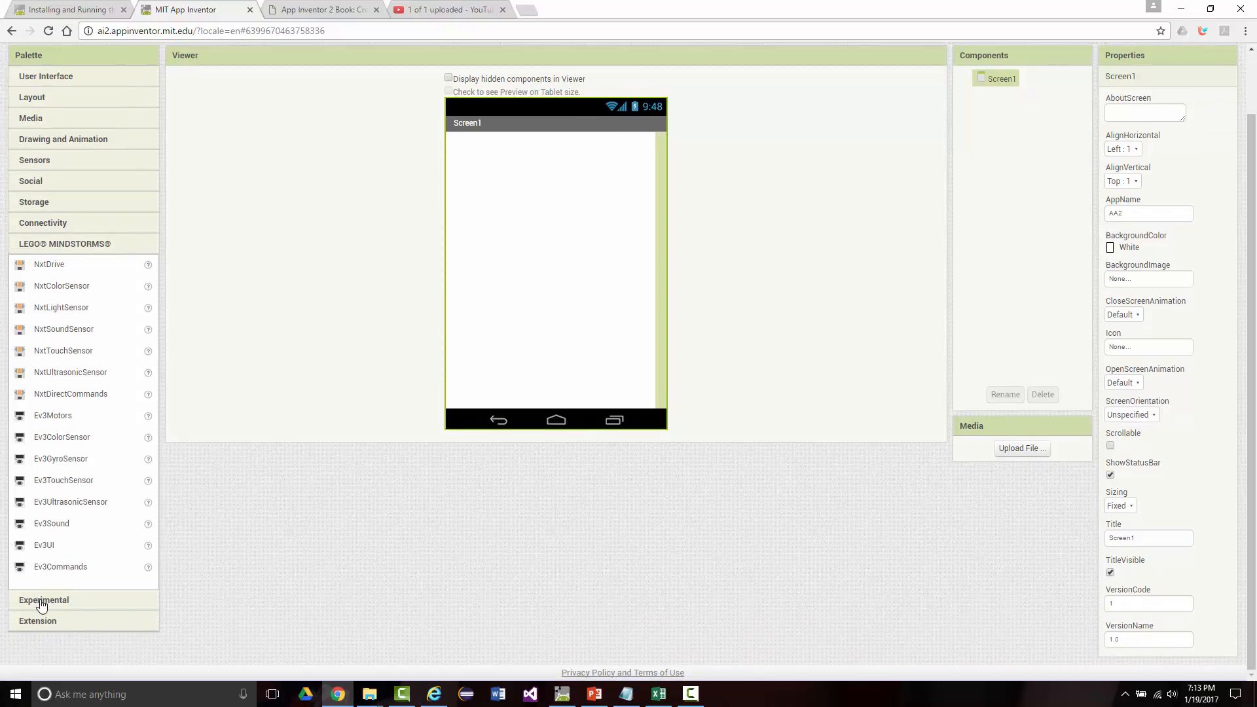
click(41, 601)
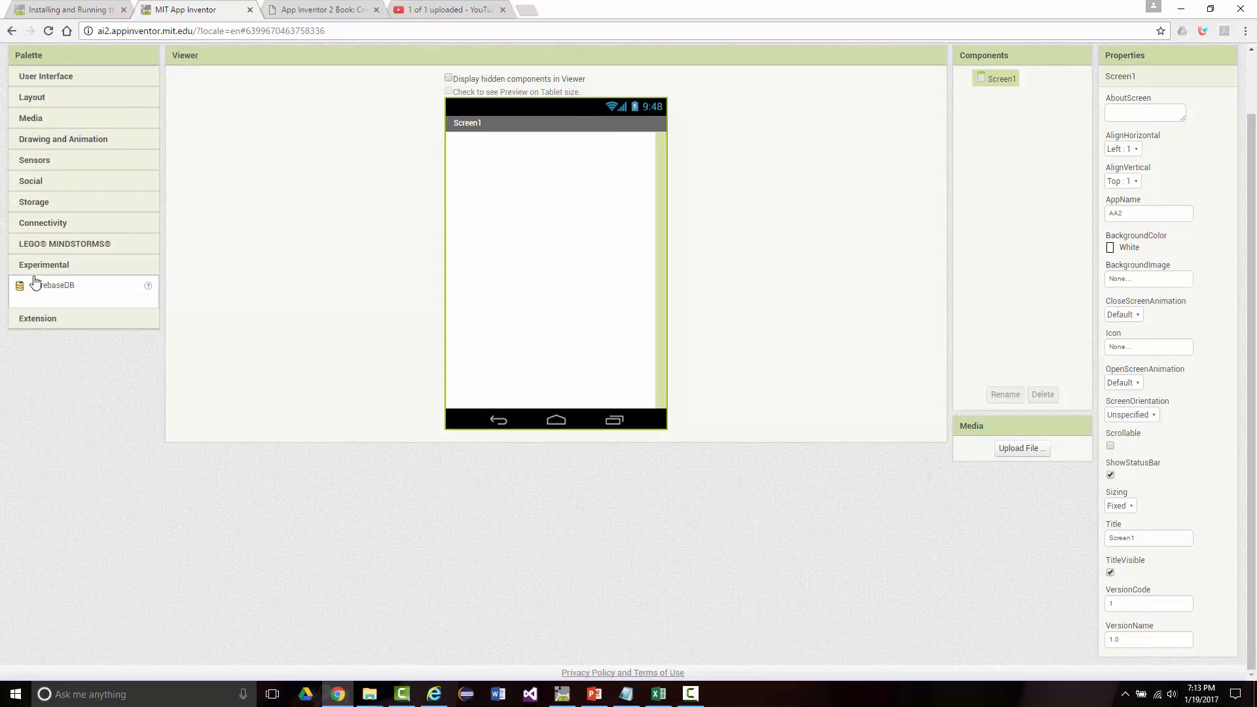
click(32, 320)
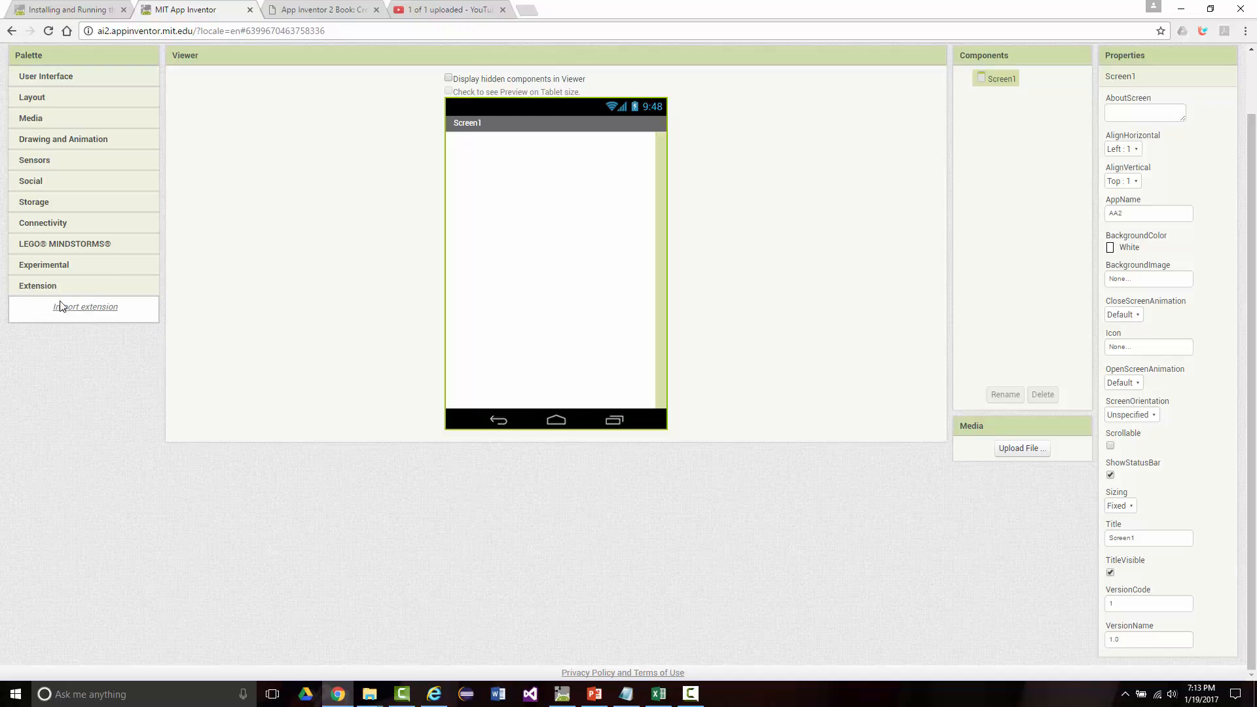
scroll(32, 281, up, 1)
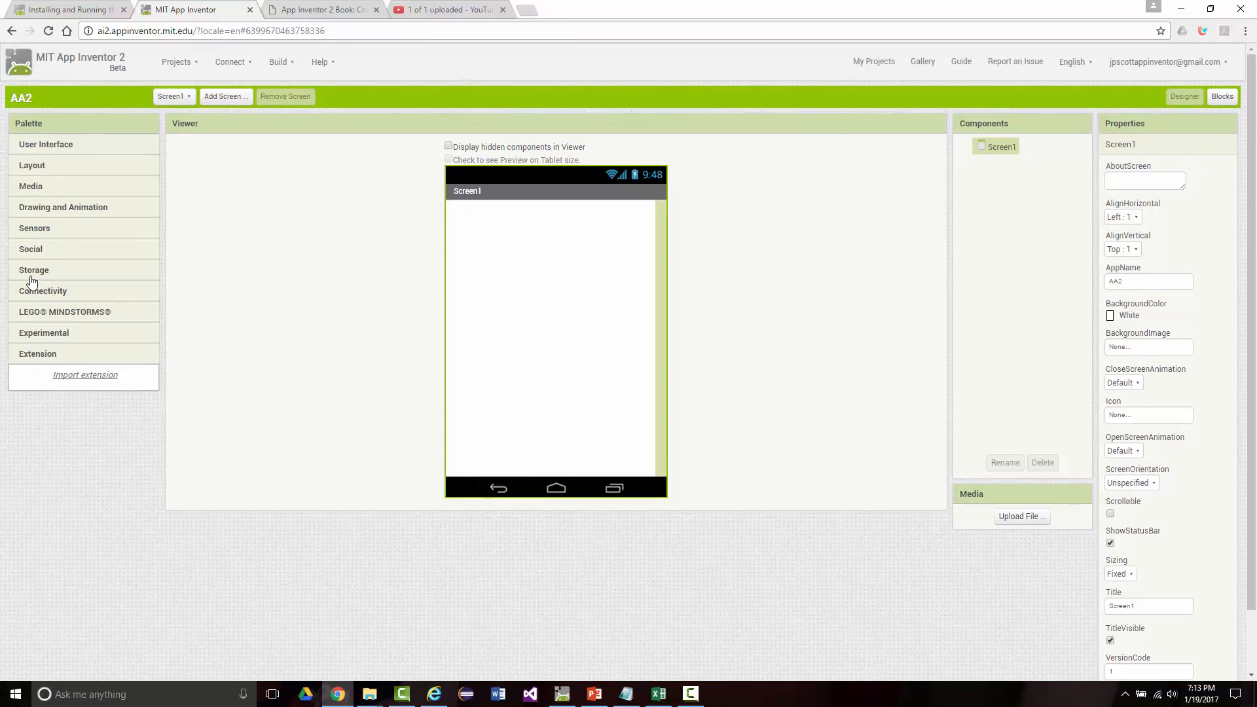
Step: Place a trial Button from the User Interface components on Screen1, check its rename dialog, and delete the button
click(30, 165)
click(29, 145)
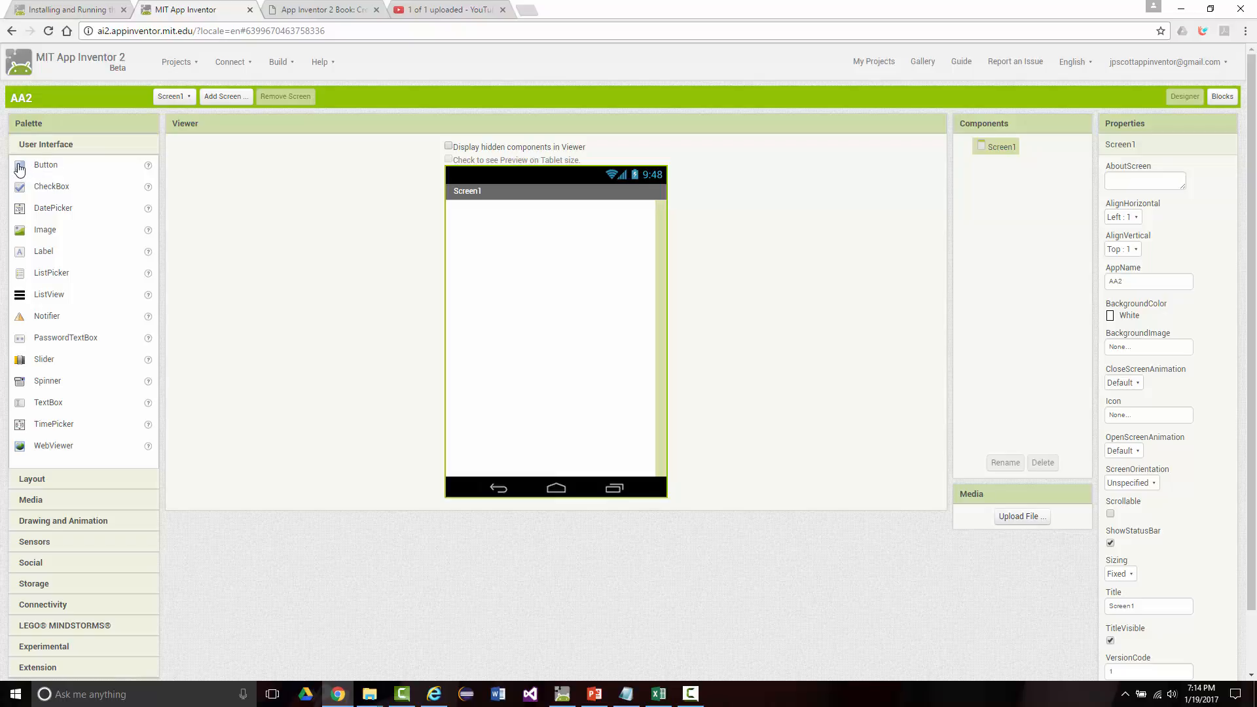
drag(20, 172, 499, 236)
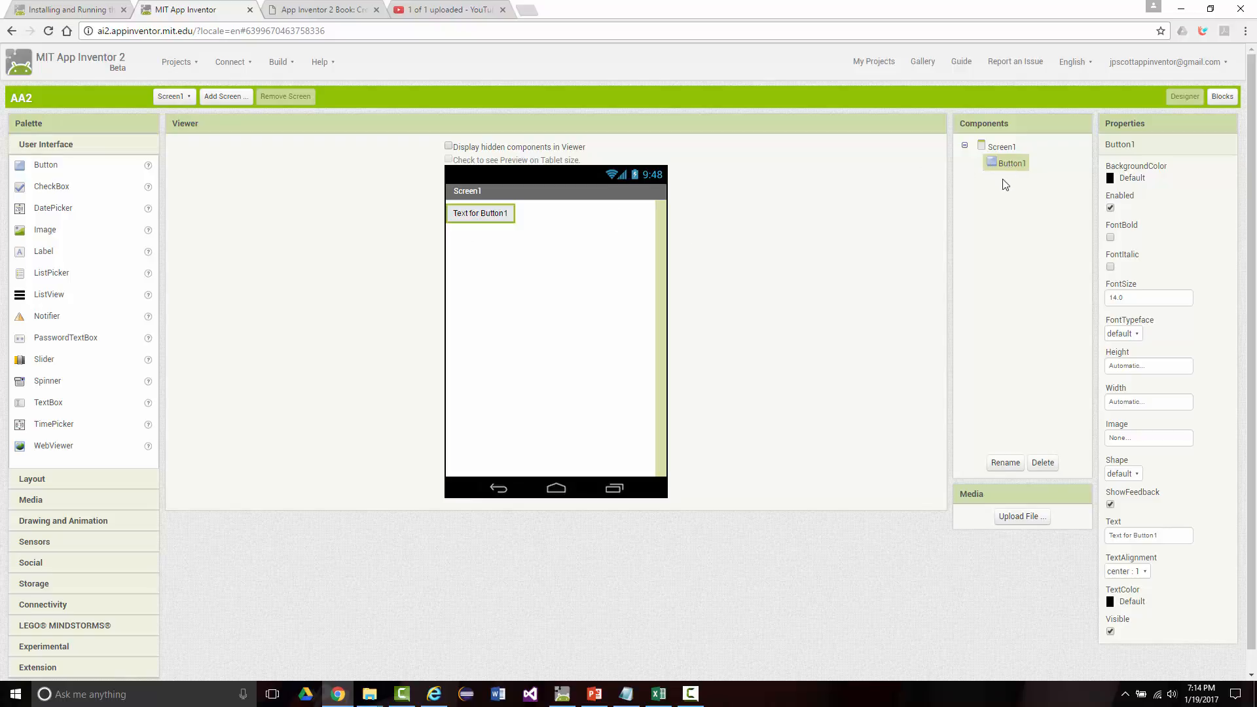
click(1005, 462)
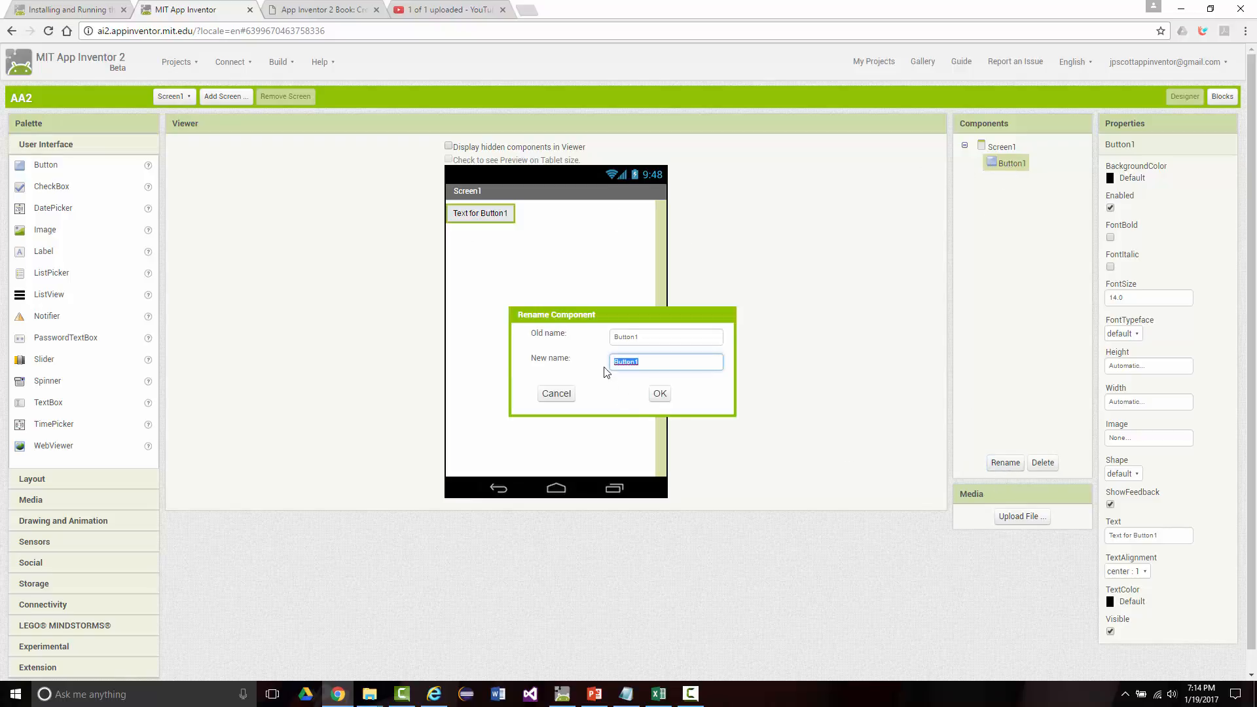
click(558, 394)
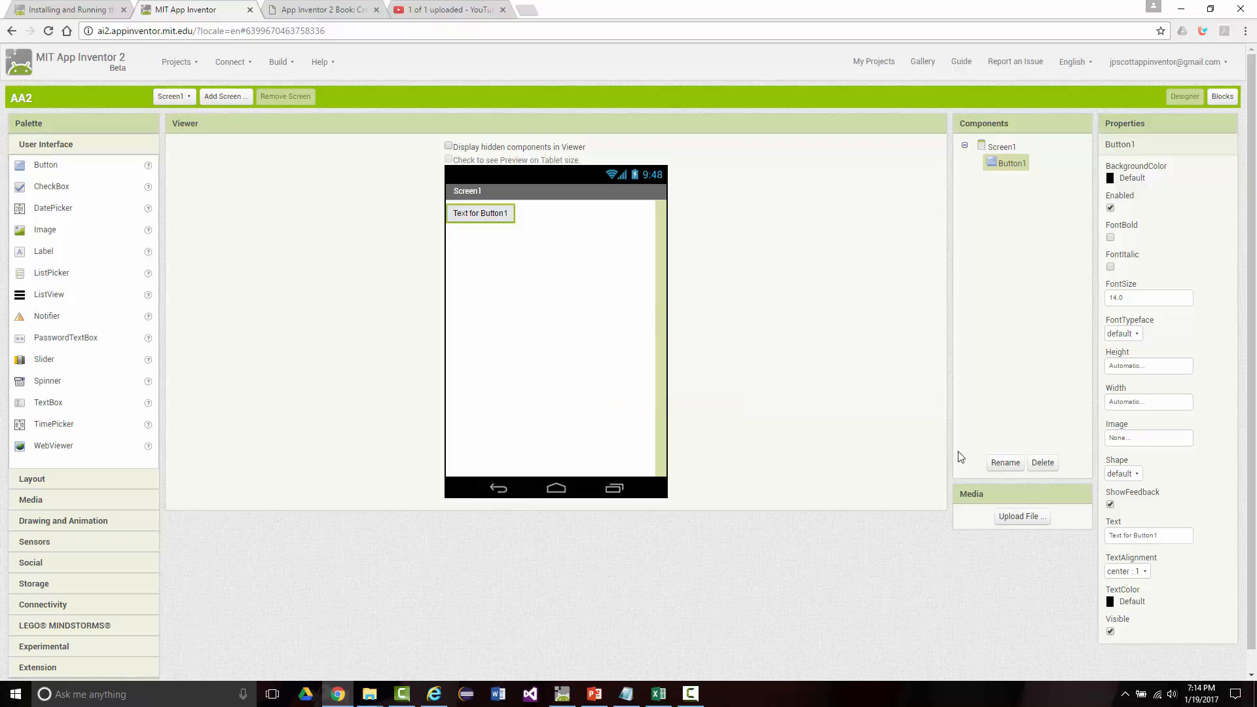
click(1030, 463)
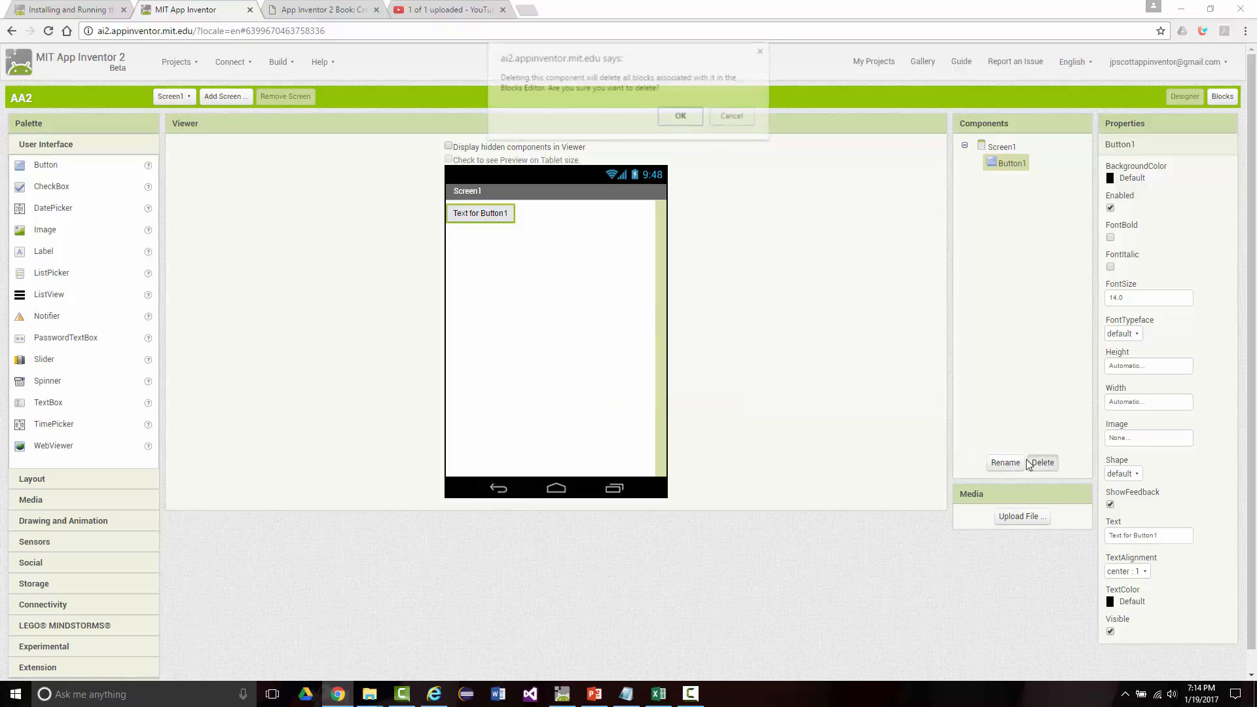
click(680, 117)
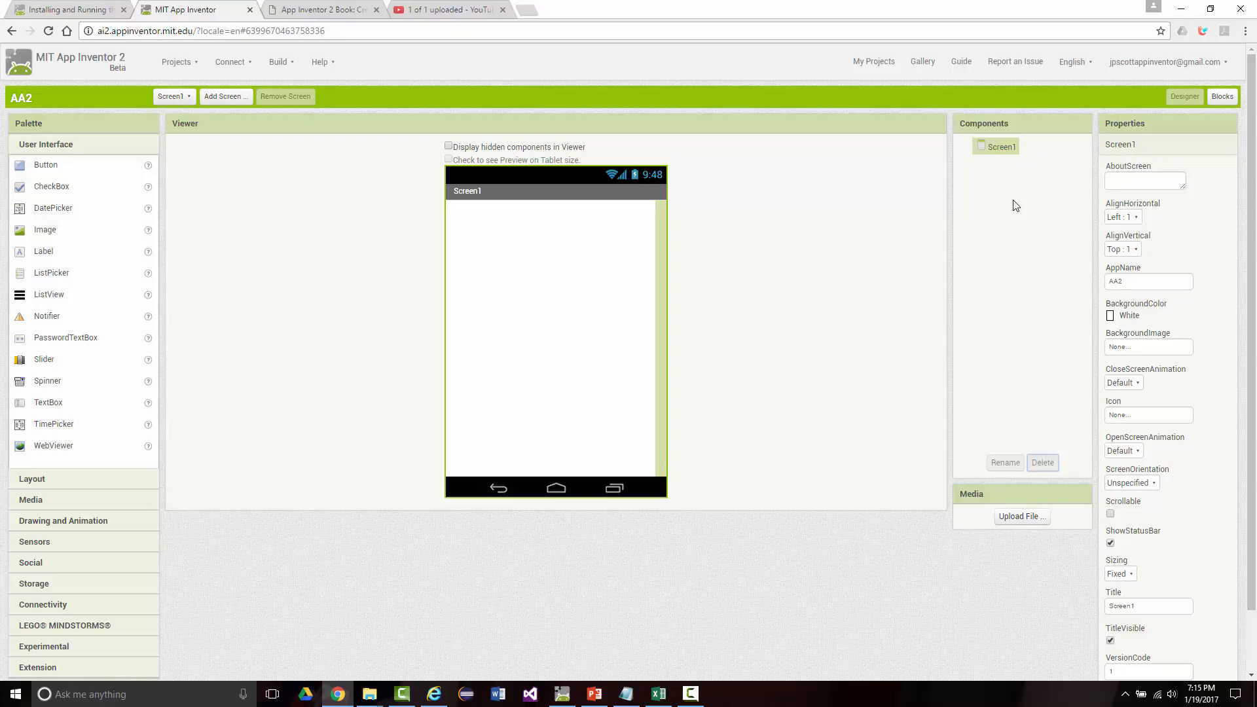
click(1001, 148)
click(690, 695)
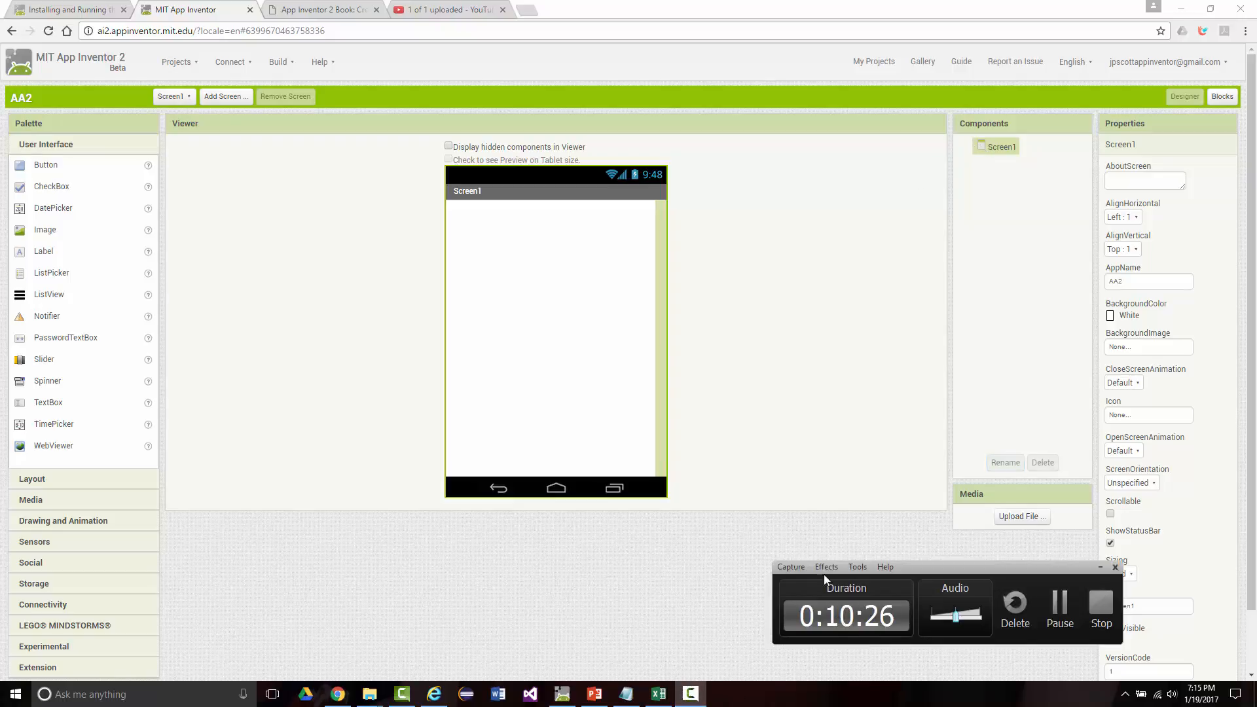
click(1098, 568)
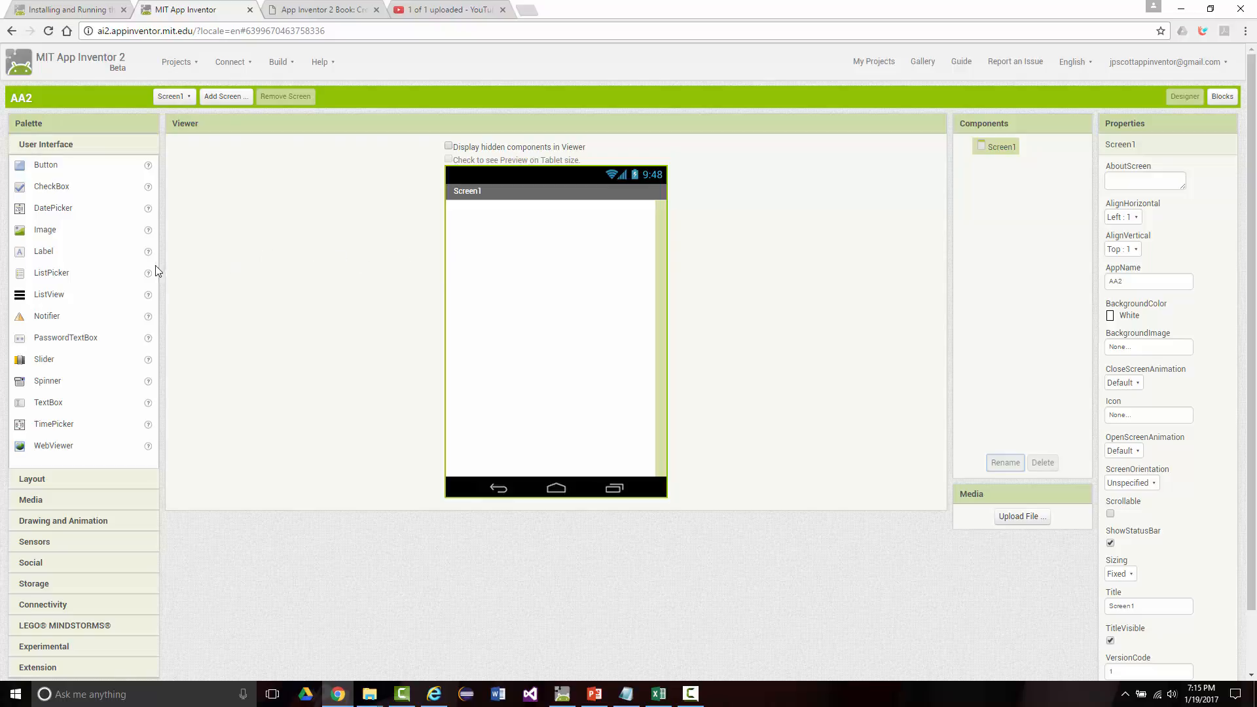
Step: Add a HorizontalArrangement from the Layout components to Screen1
click(37, 485)
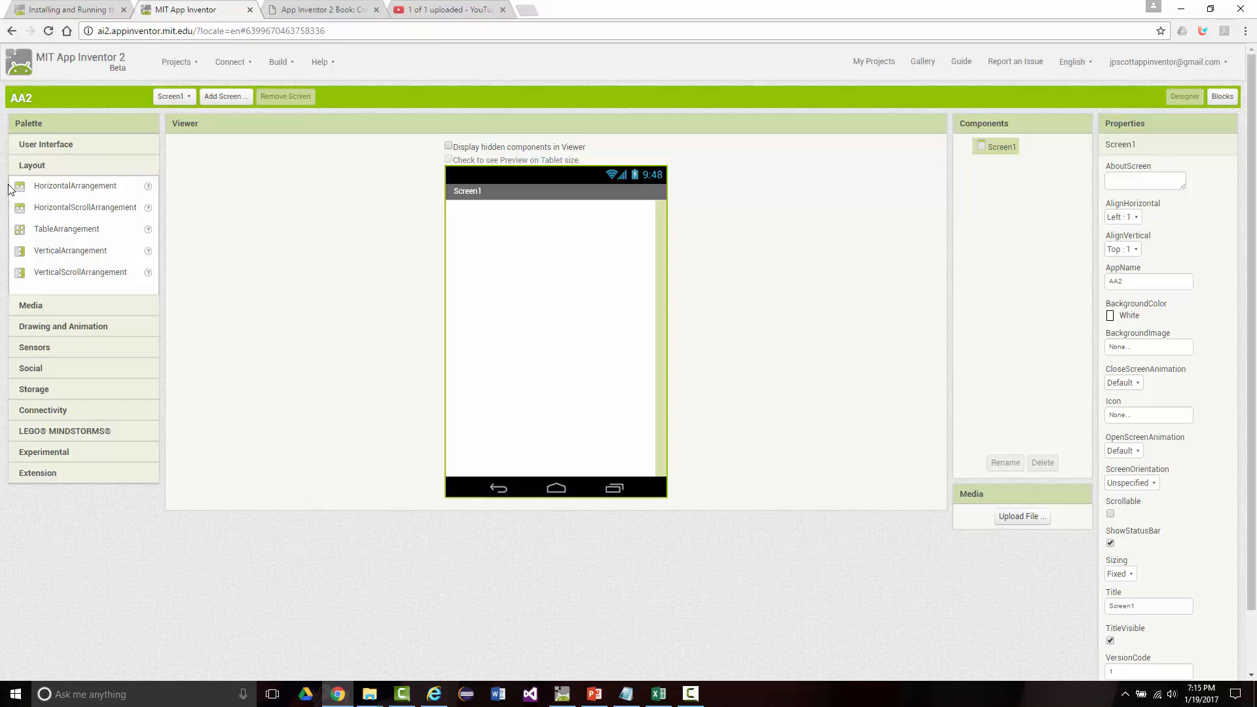
drag(14, 190, 85, 189)
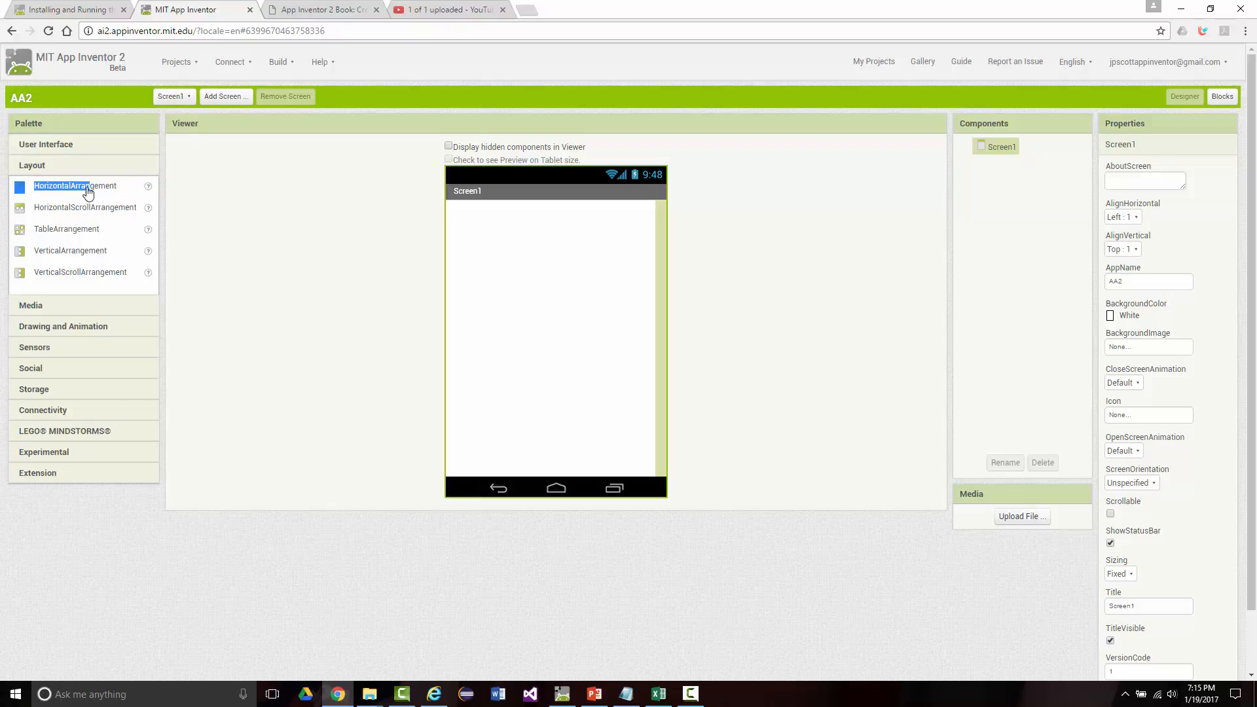
click(49, 205)
drag(20, 191, 483, 238)
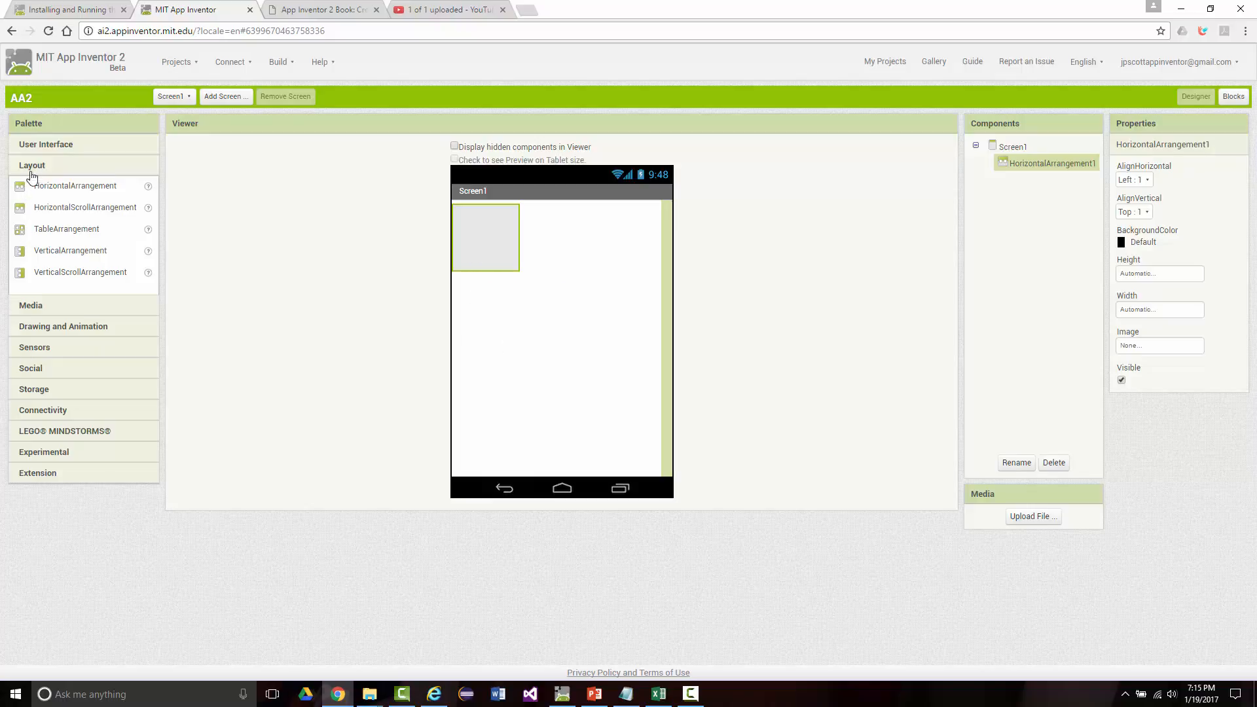
Step: Place two Buttons side by side inside the horizontal arrangement
click(44, 145)
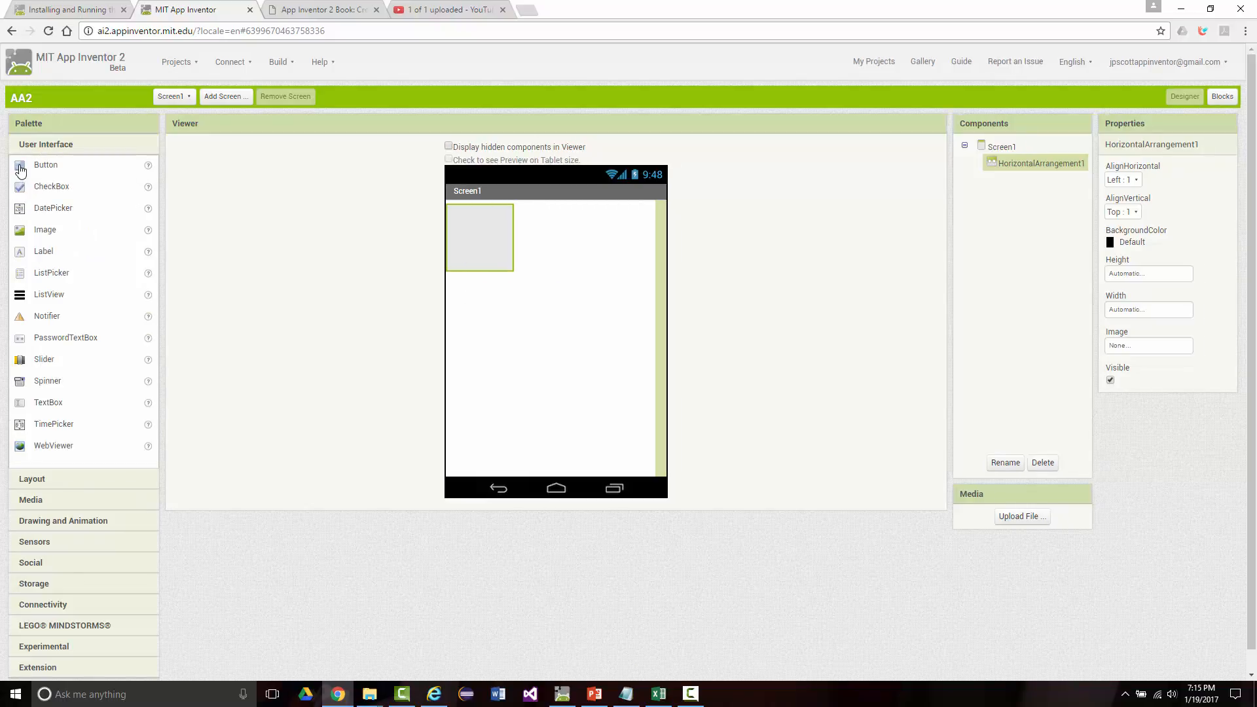
drag(19, 167, 487, 229)
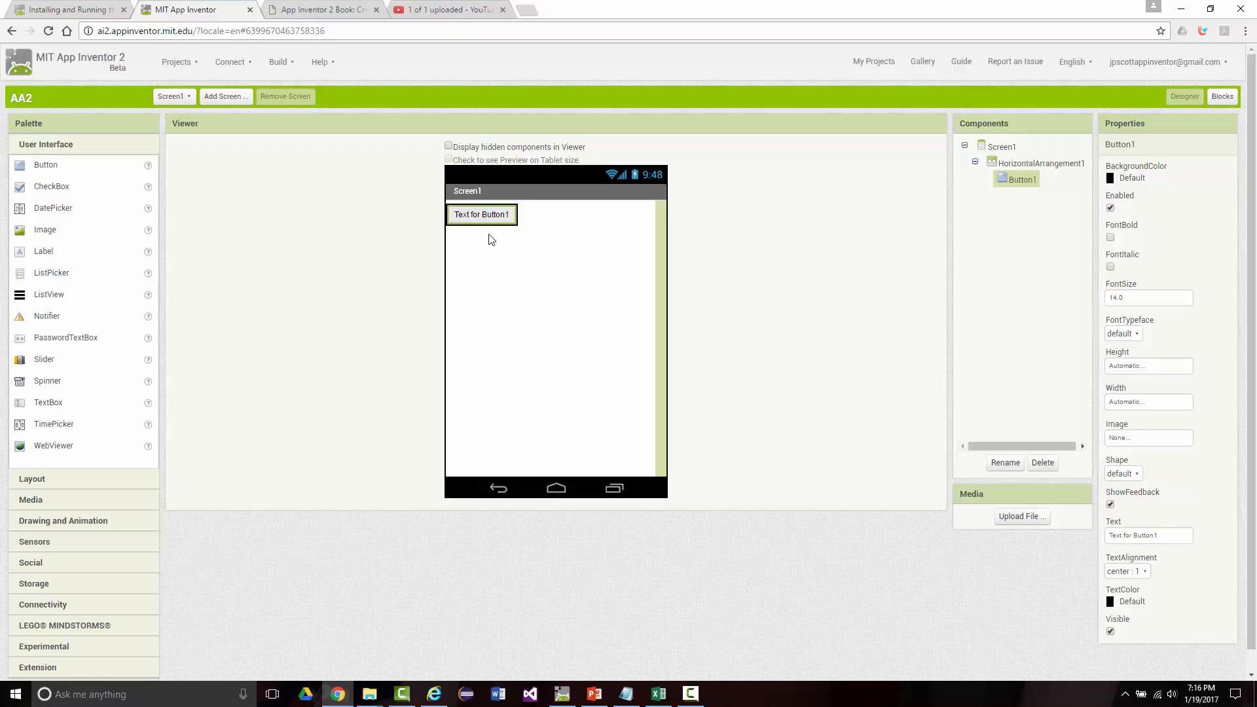
click(1029, 164)
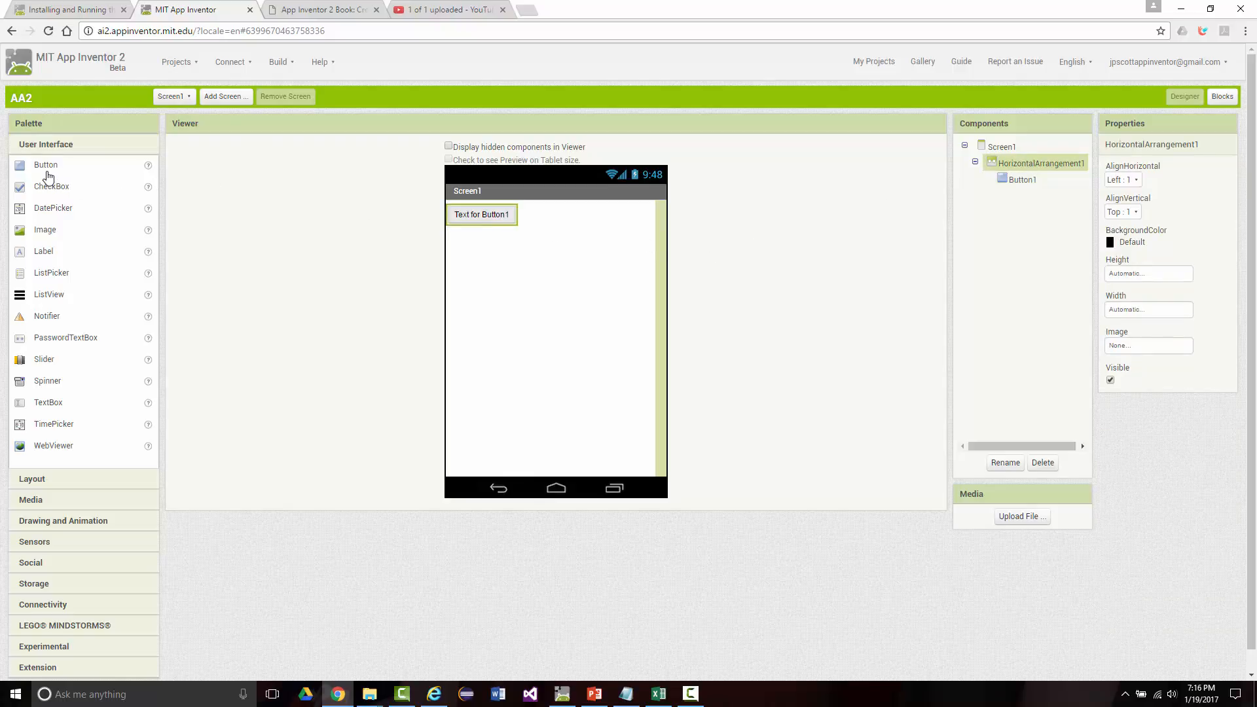
drag(44, 172, 517, 218)
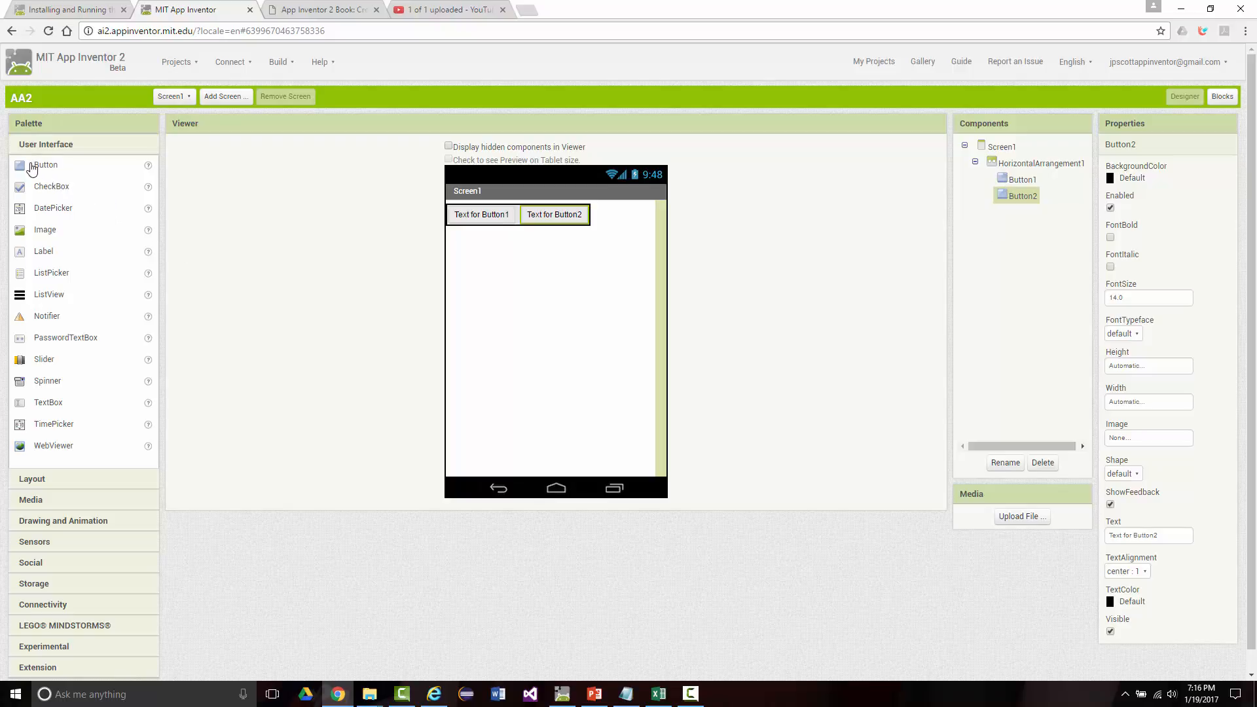
Step: Try twice to place a third Button at the end of the horizontal arrangement, deleting the new button each time
drag(41, 169, 601, 218)
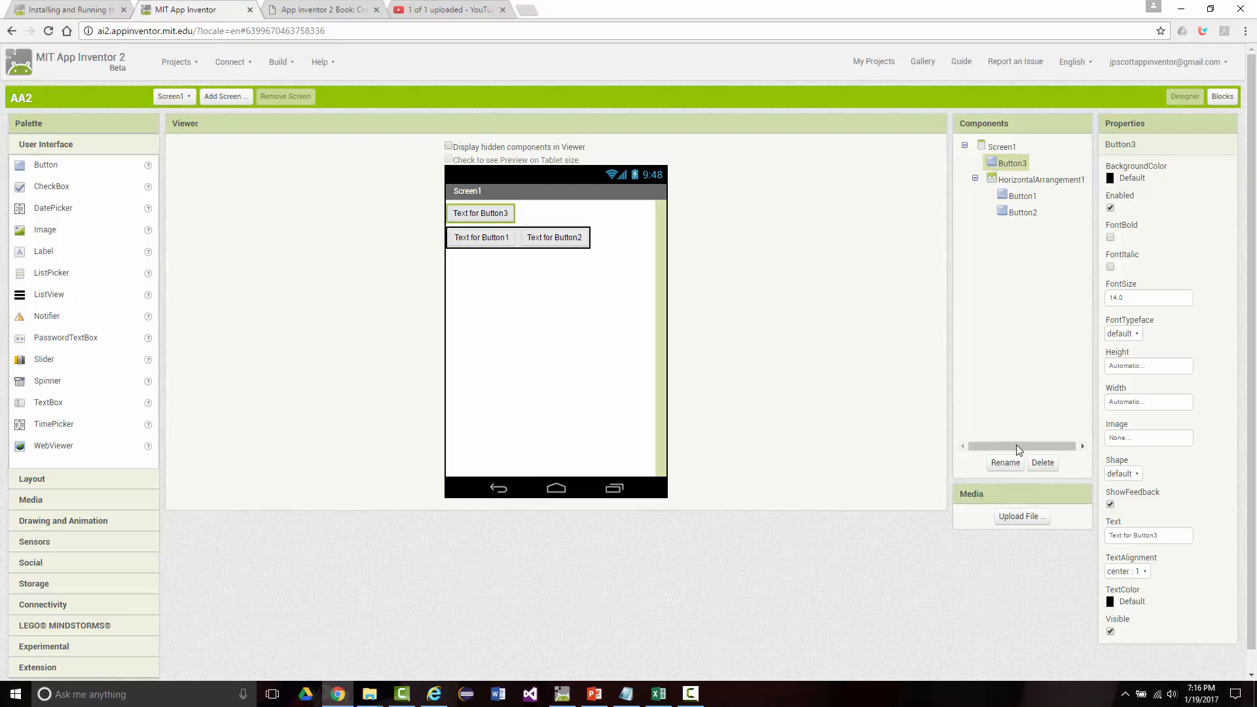
click(1041, 462)
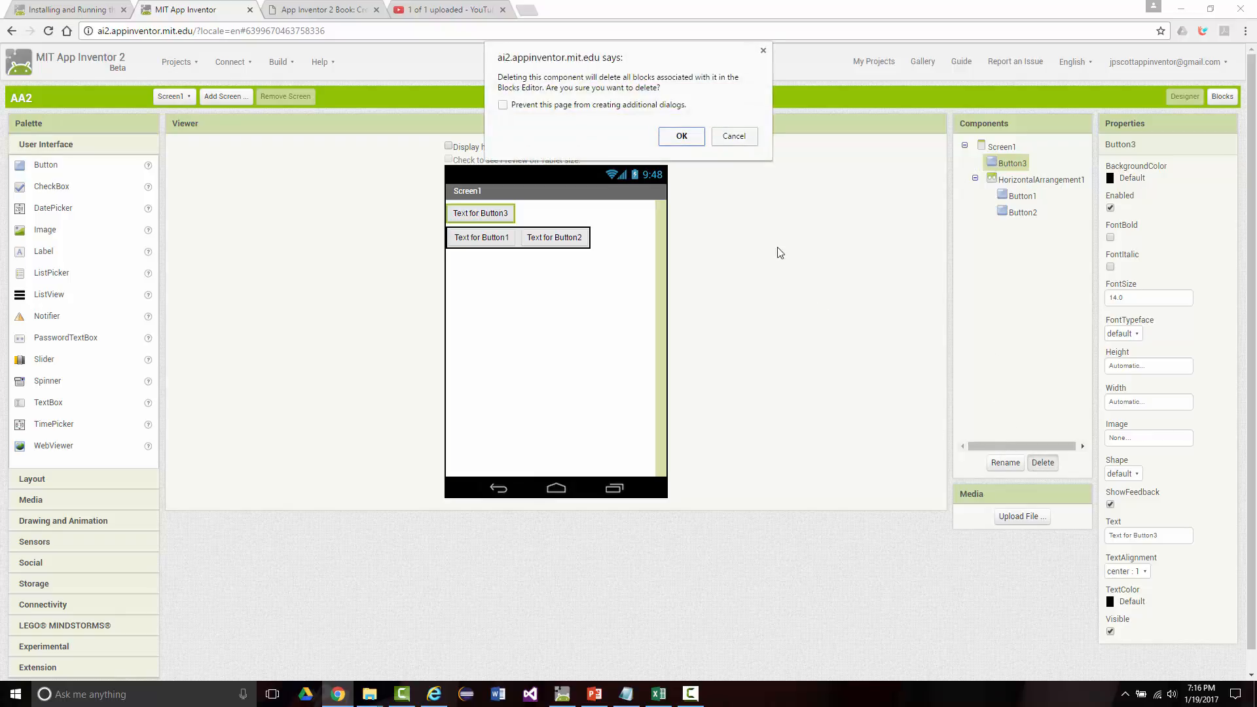
click(678, 136)
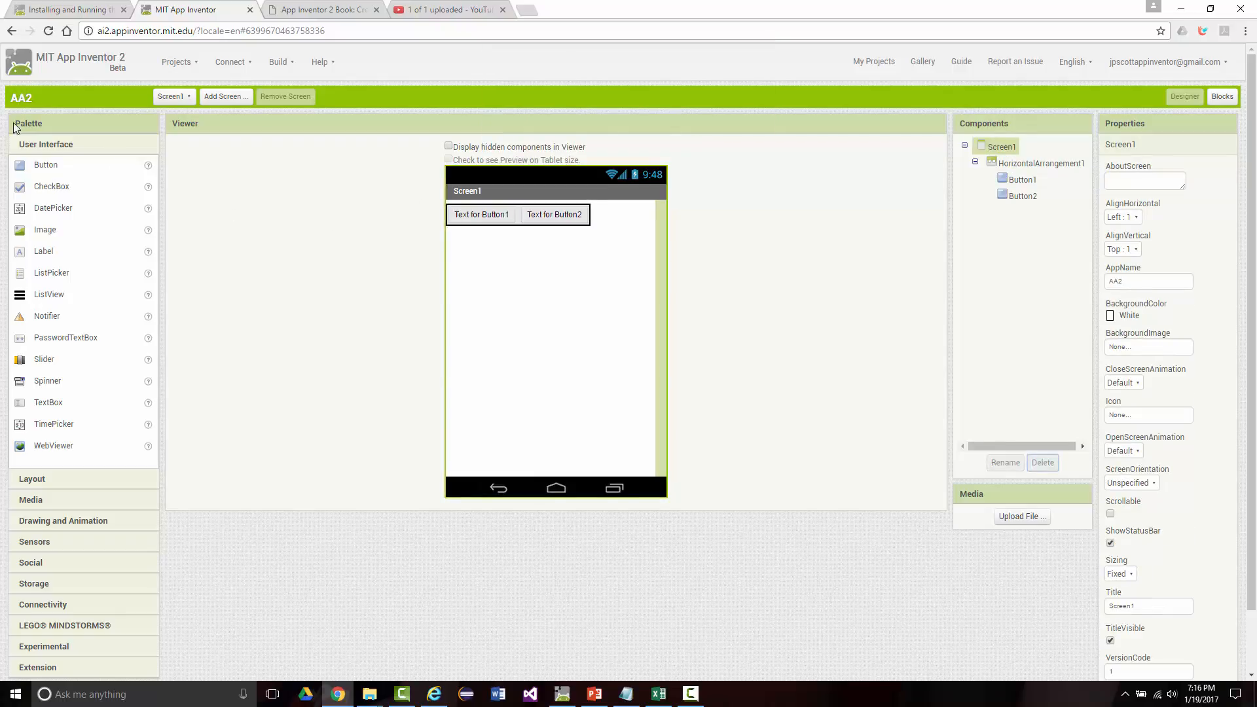
drag(40, 167, 589, 220)
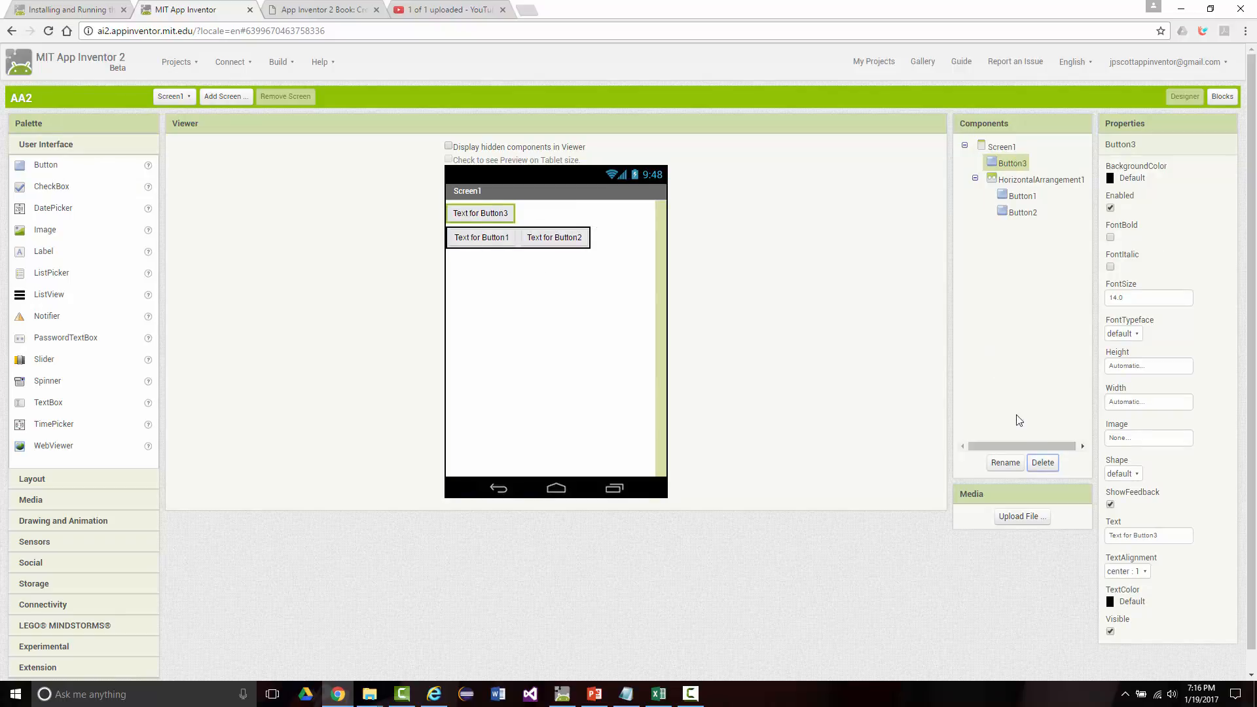
click(1046, 476)
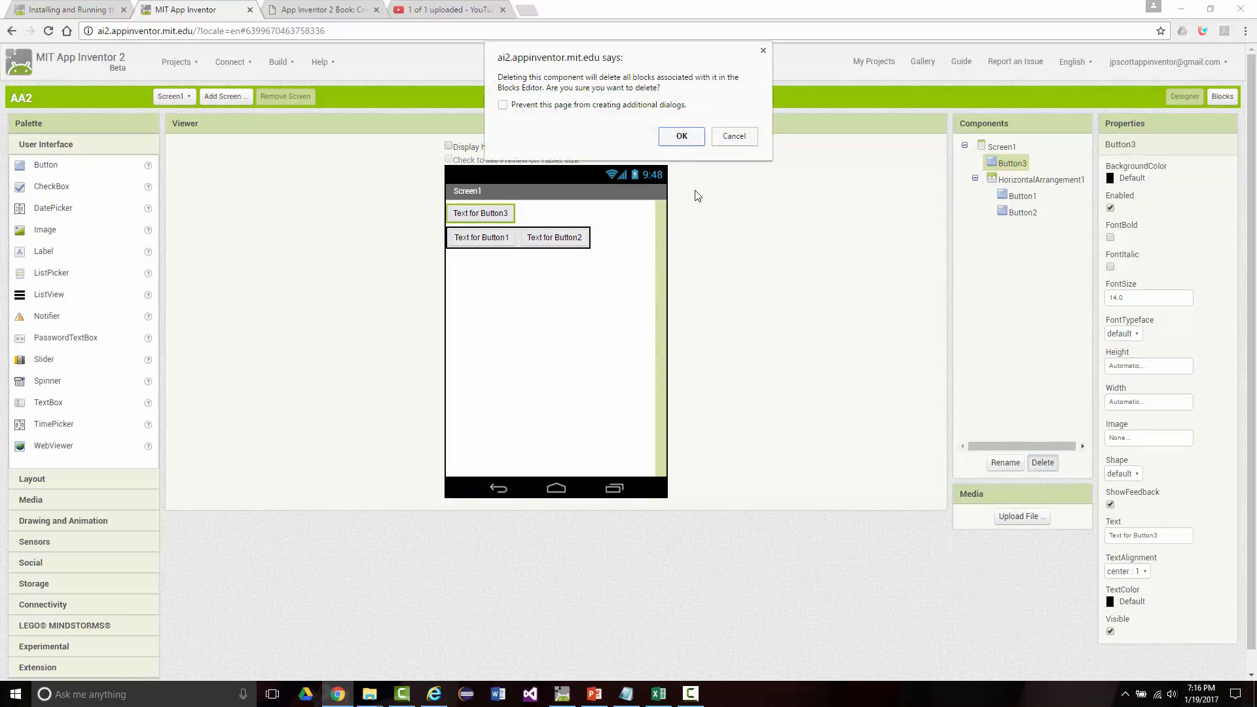
click(678, 136)
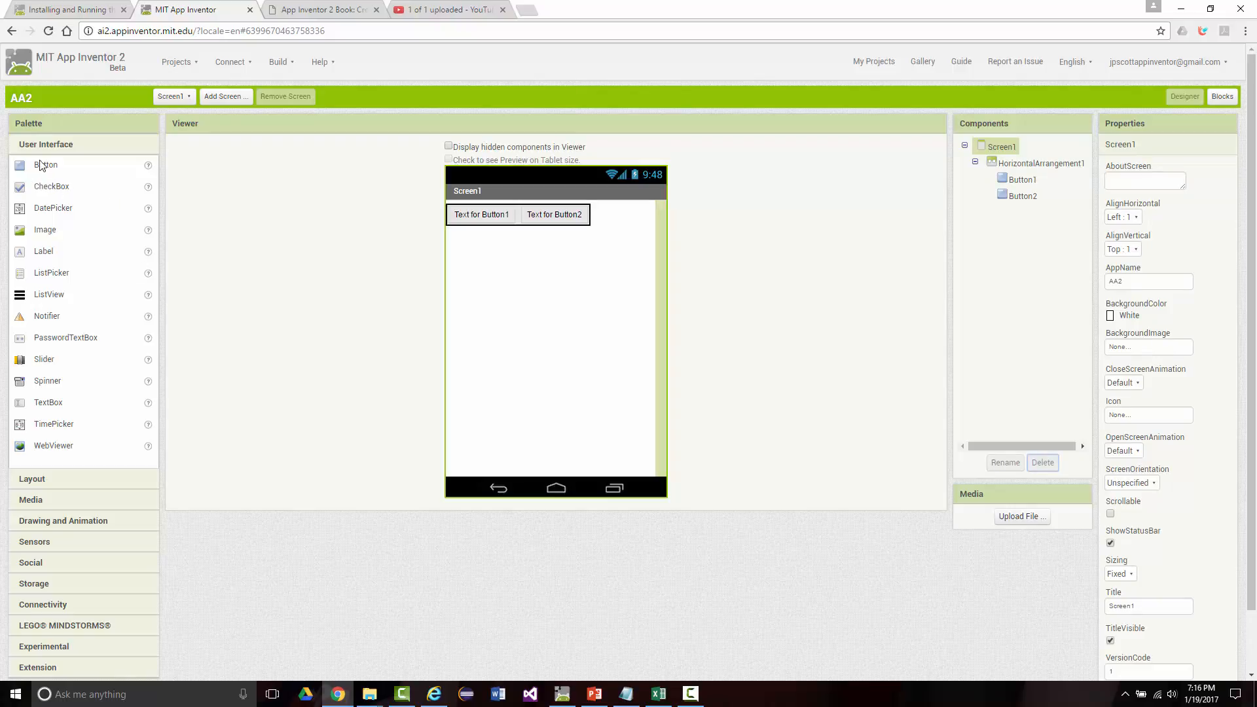
Step: Place a third Button at the end of the horizontal arrangement and rename Button1 as btnRed
drag(36, 166, 568, 220)
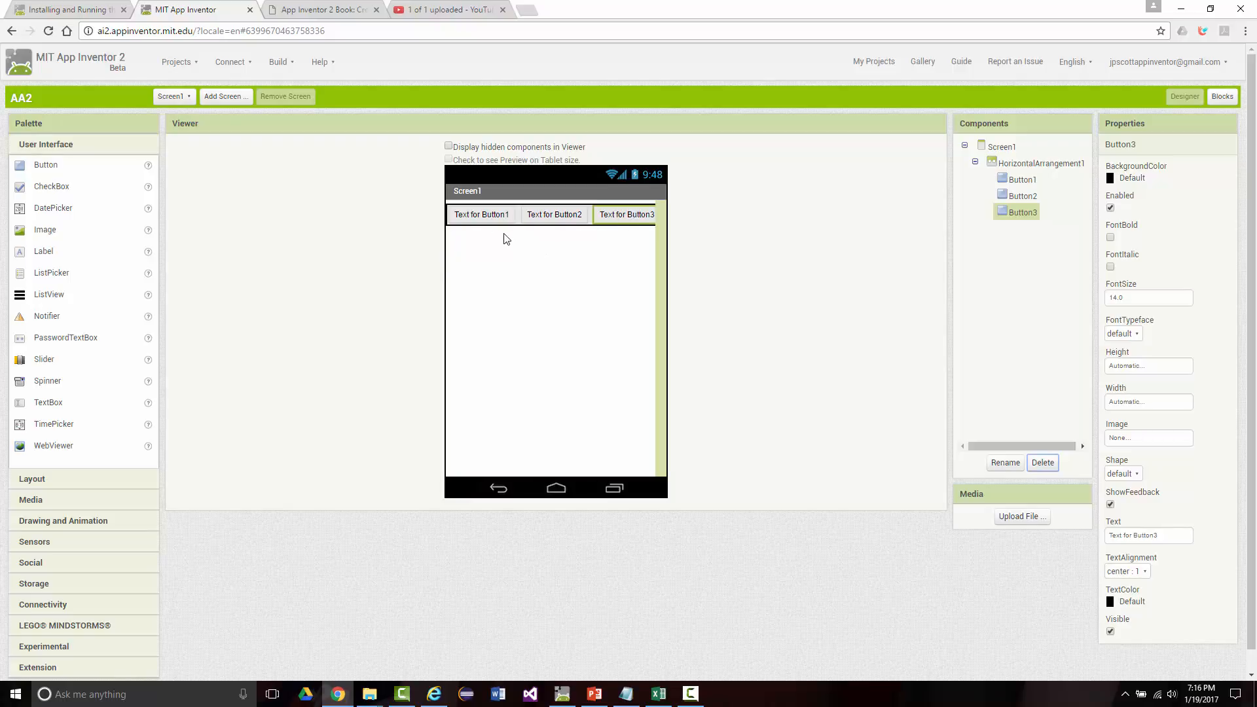
click(485, 216)
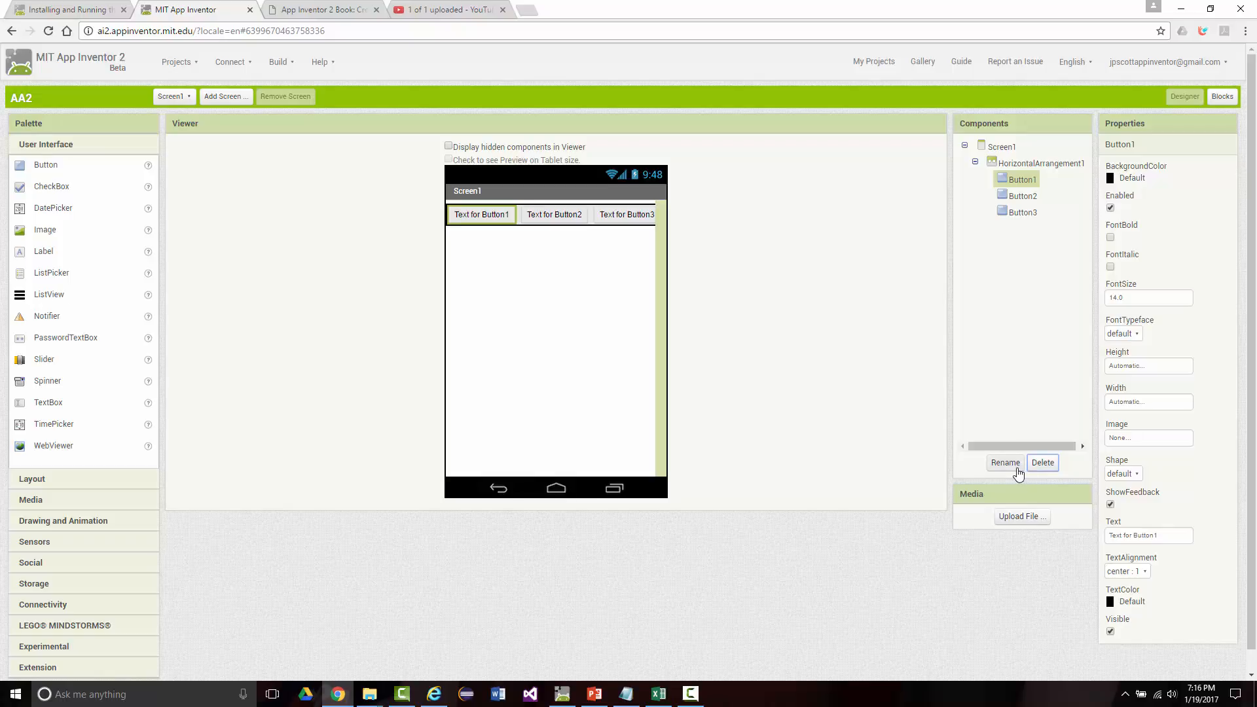
click(1004, 464)
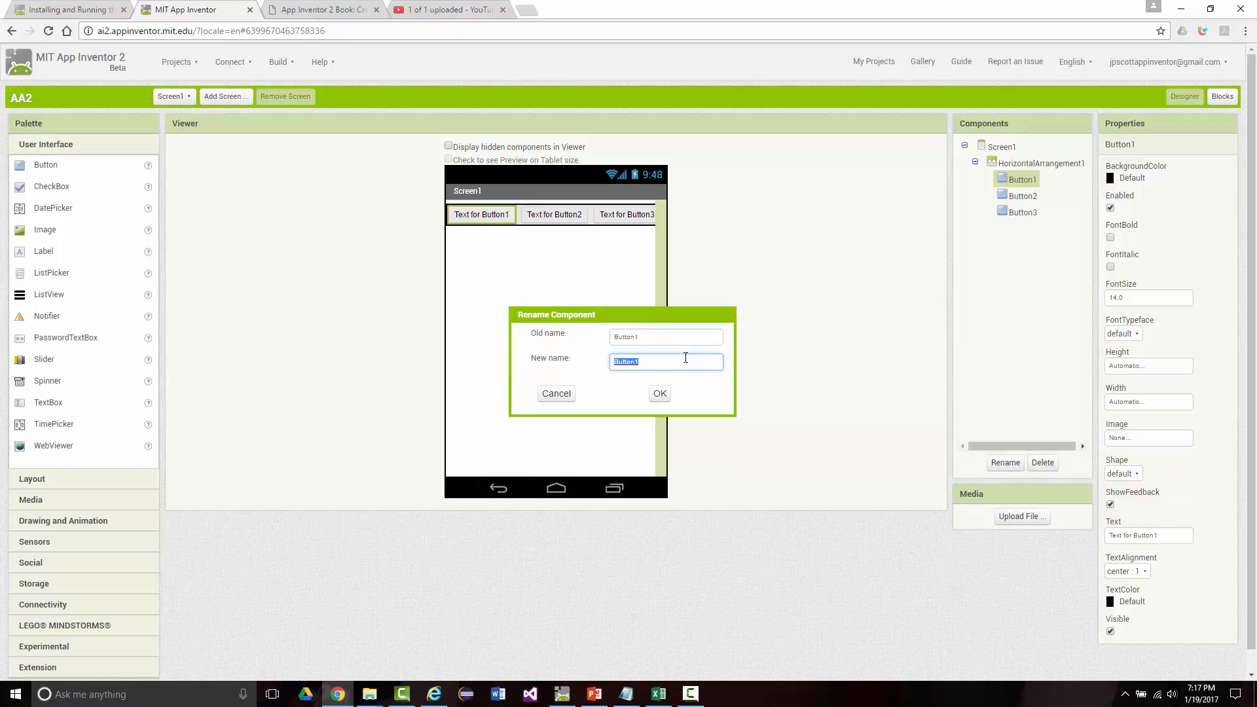
text(btnRed)
key(Return)
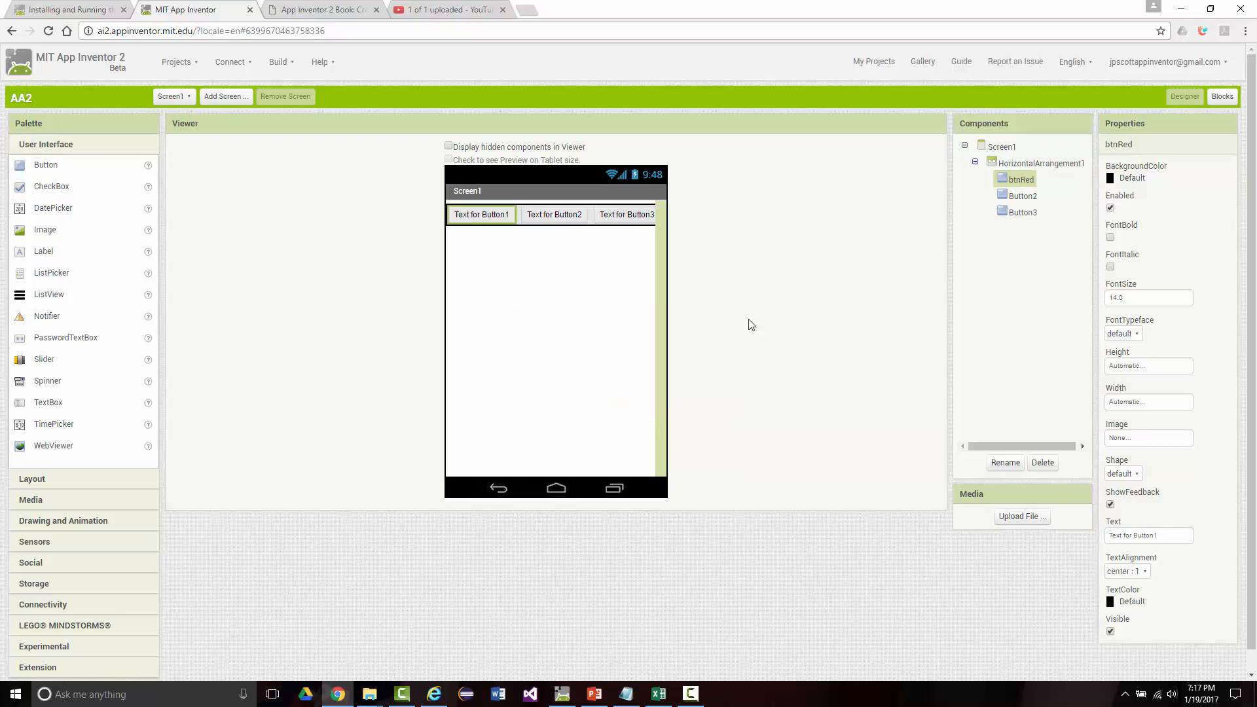
Step: Rename the second button, Button2, as btnWhite
click(1016, 198)
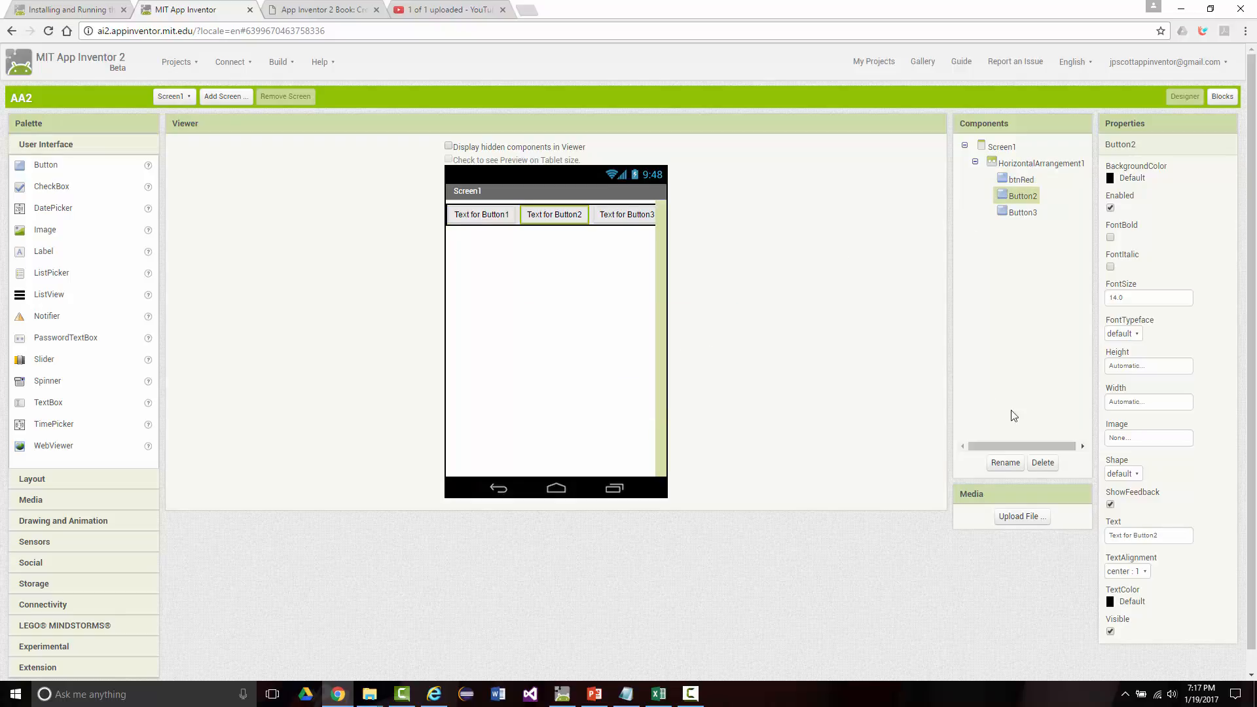
click(1011, 460)
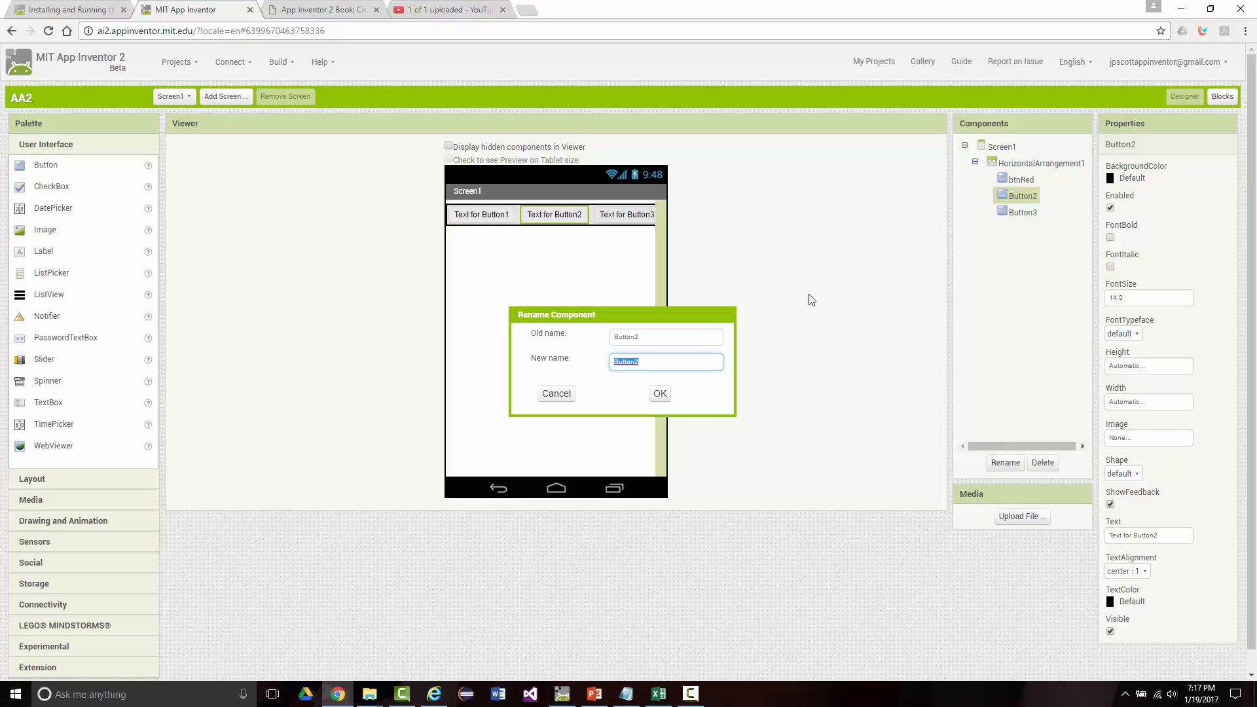
text(btnWhite)
click(659, 393)
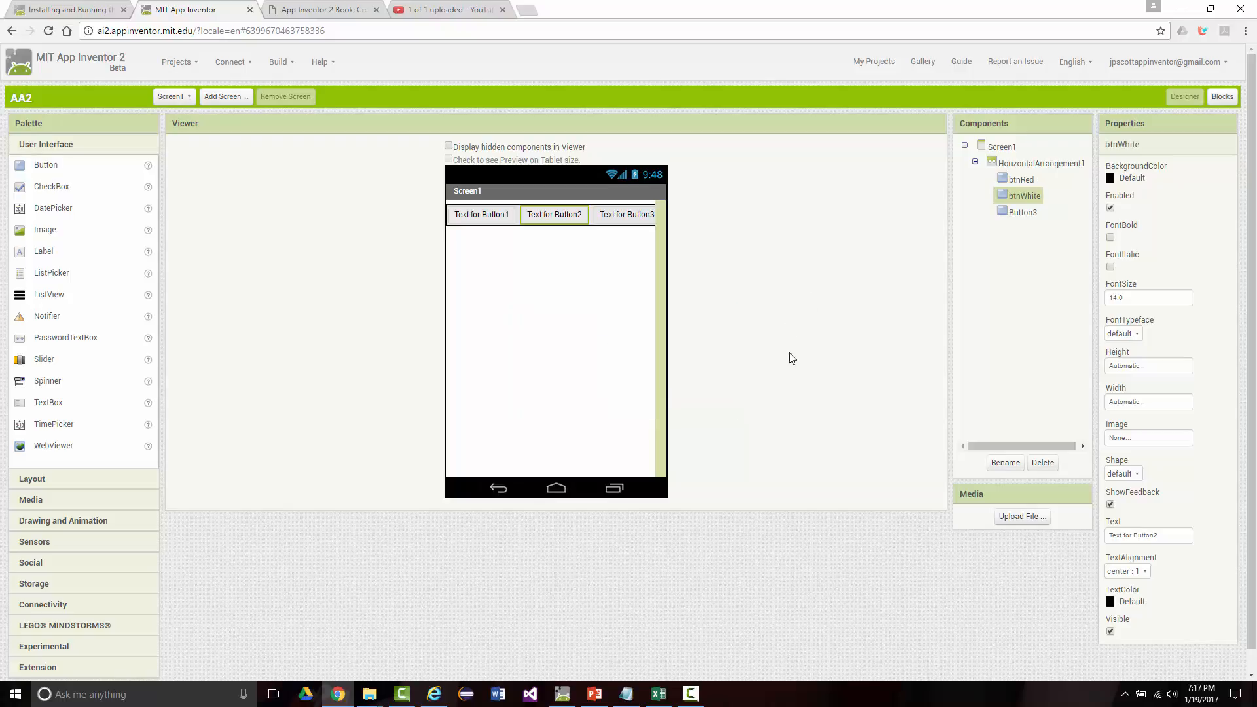
Step: Rename the third button, Button3, as btnBlue
click(1014, 216)
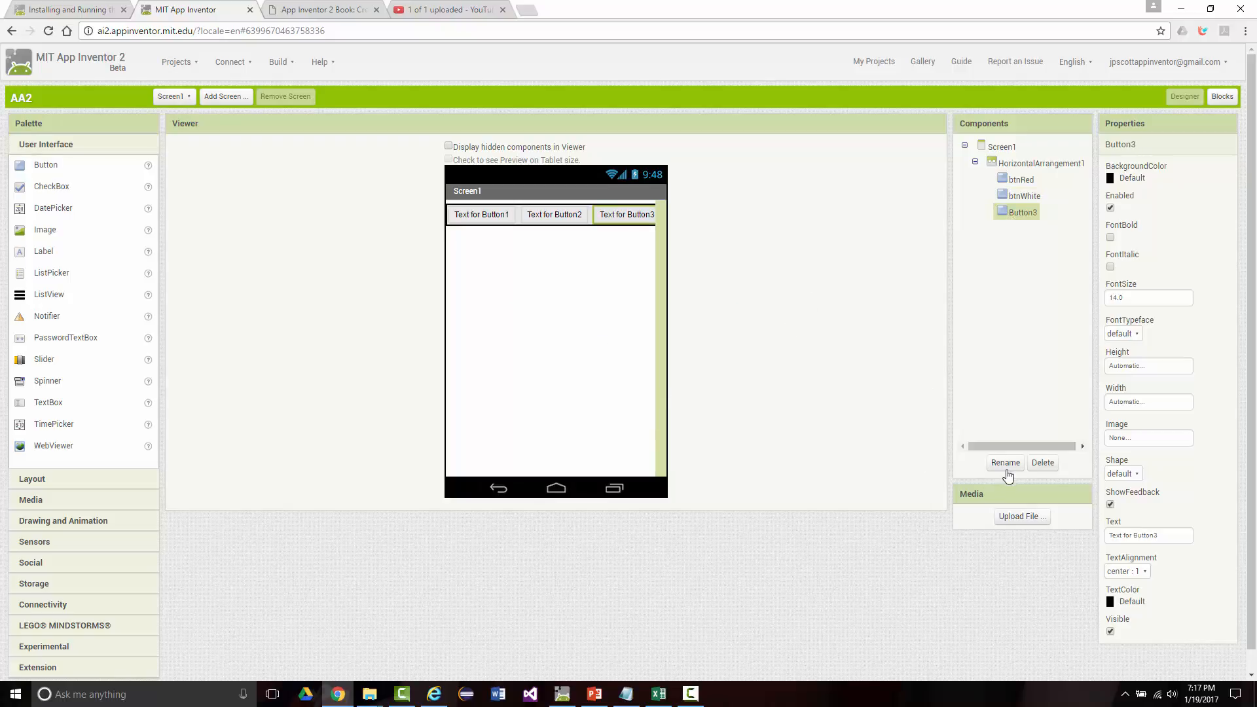
click(995, 466)
text(btnBlue)
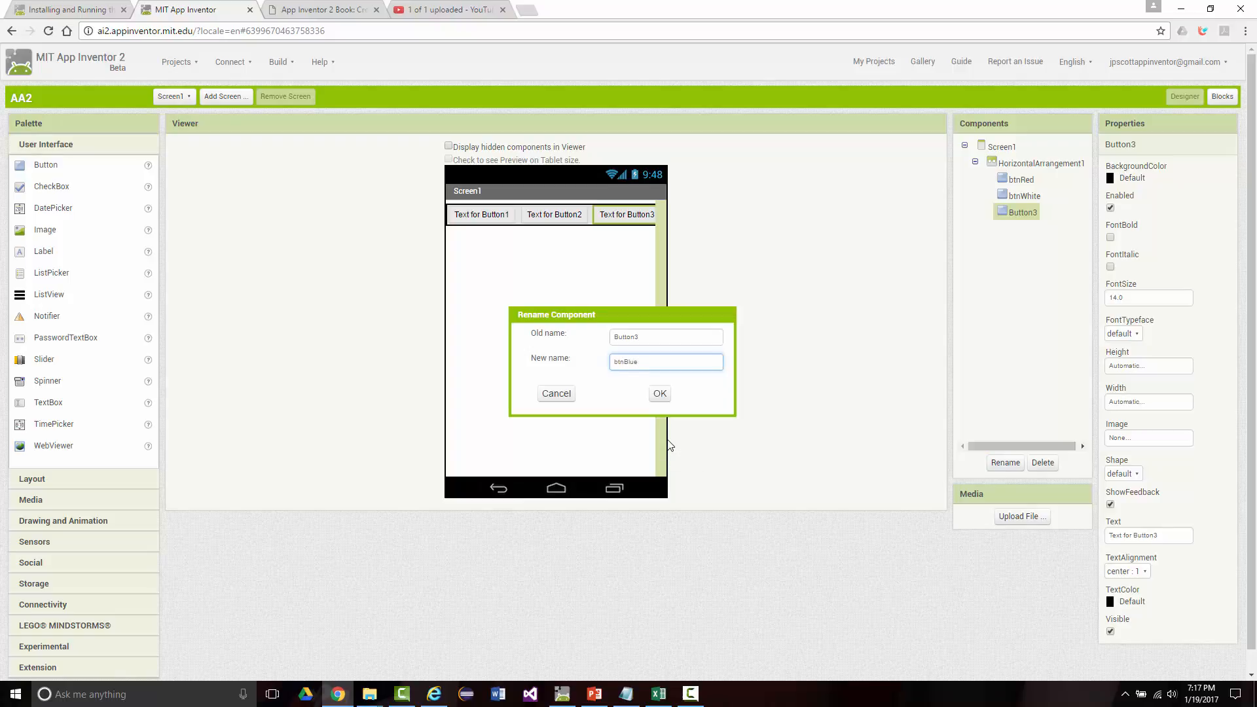
key(Return)
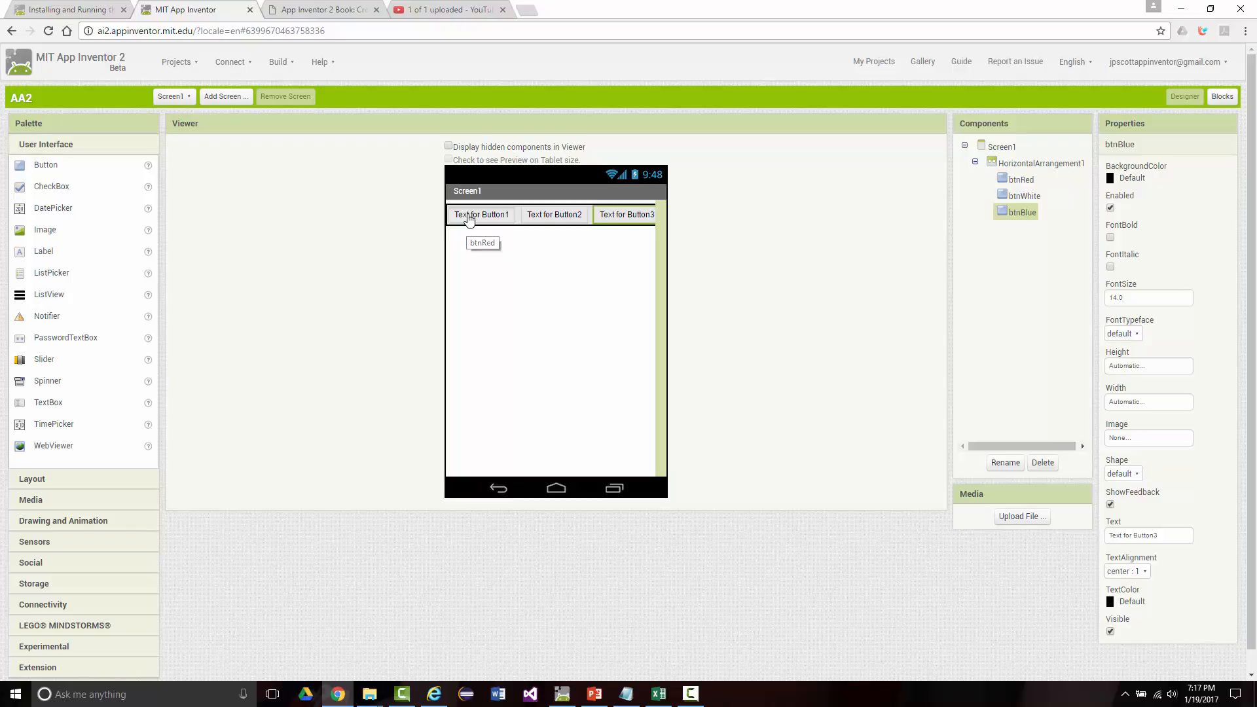
Step: Set the display text of btnRed to "Red"
click(469, 216)
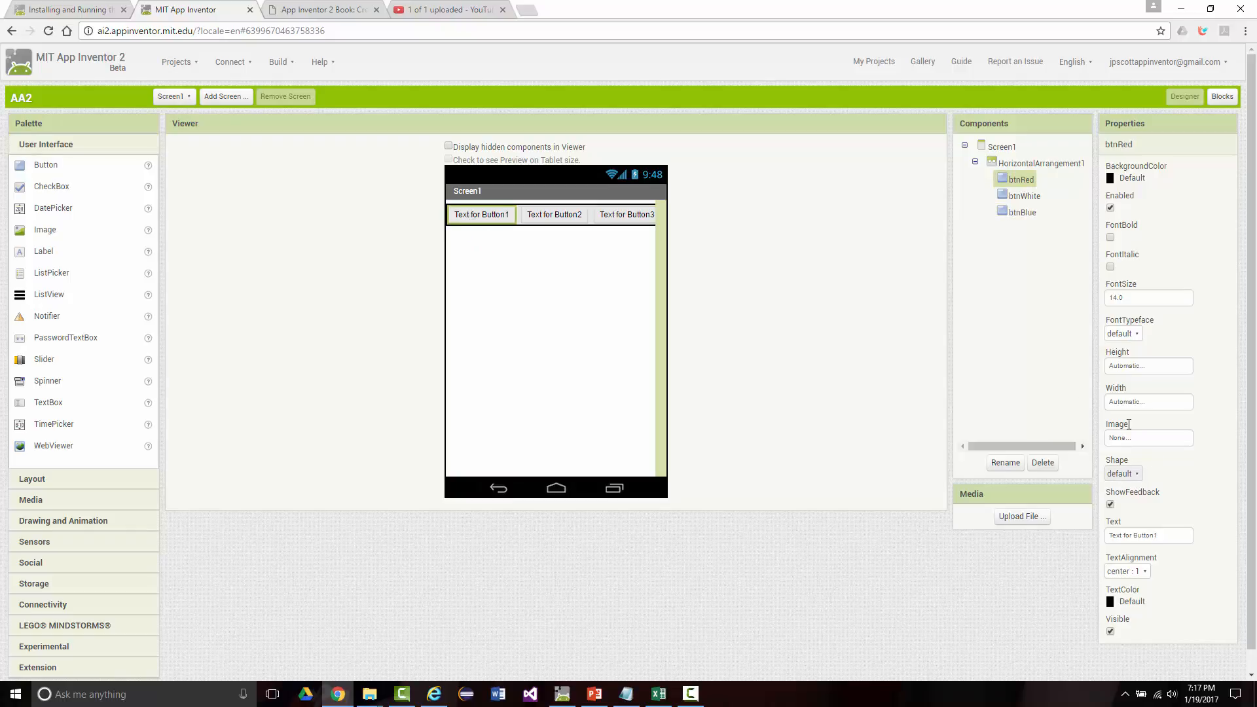
click(1160, 537)
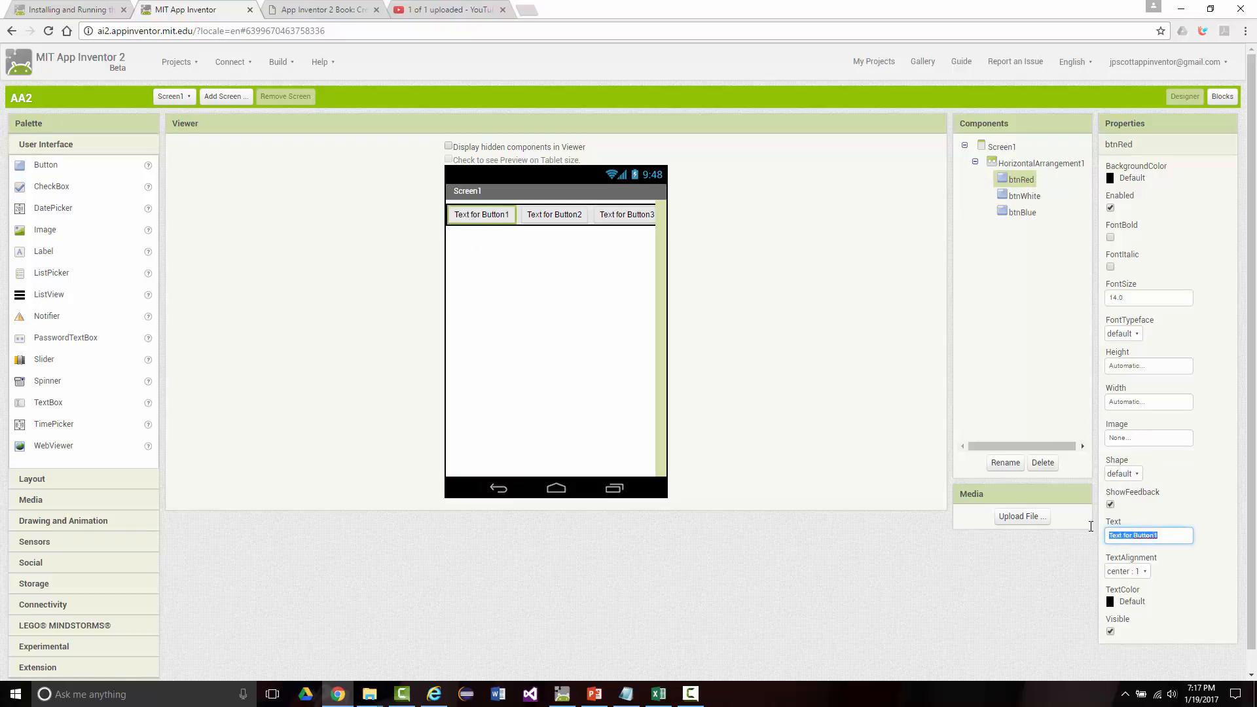
text(Red)
key(Return)
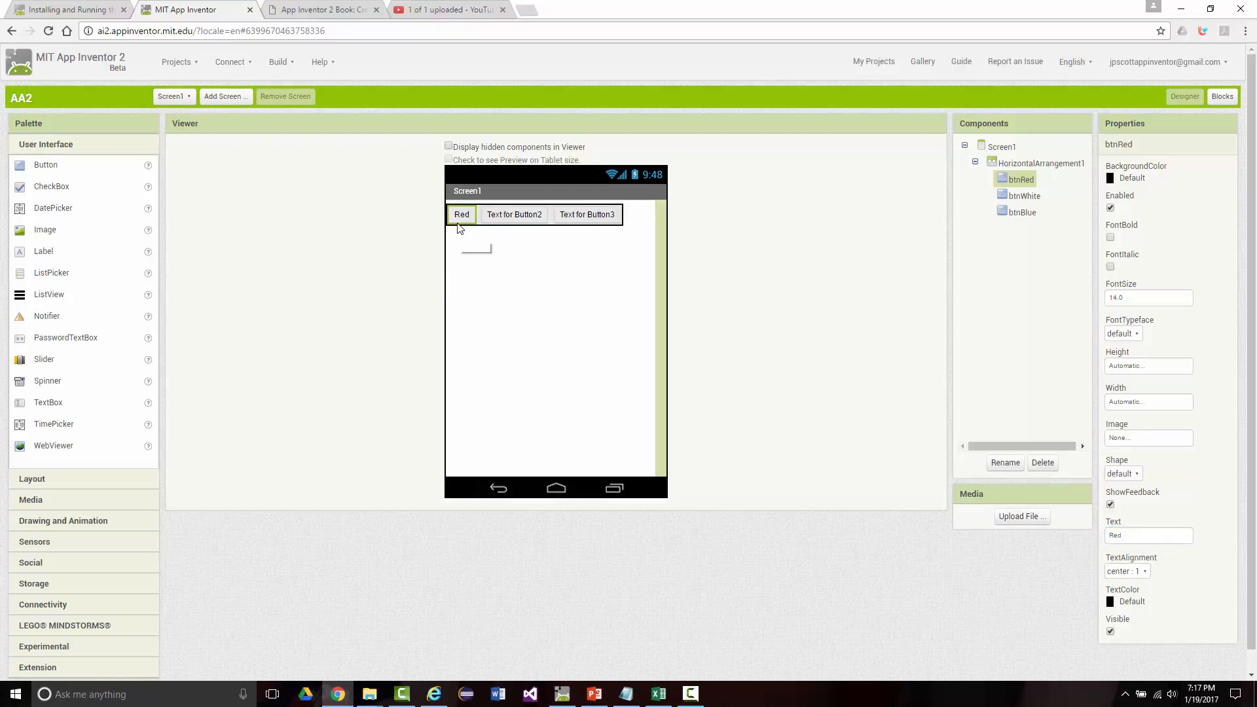
Step: Set the display text of btnWhite to "White"
click(503, 216)
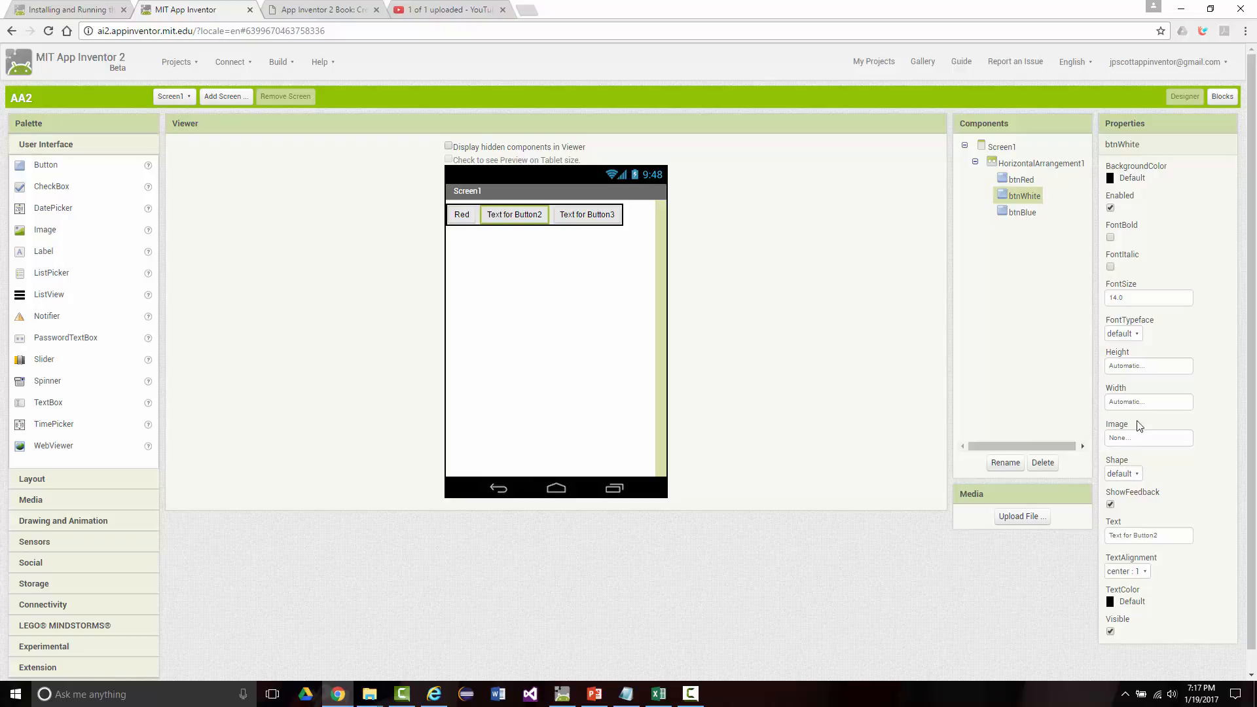
drag(1159, 533, 1062, 531)
text(White)
key(Return)
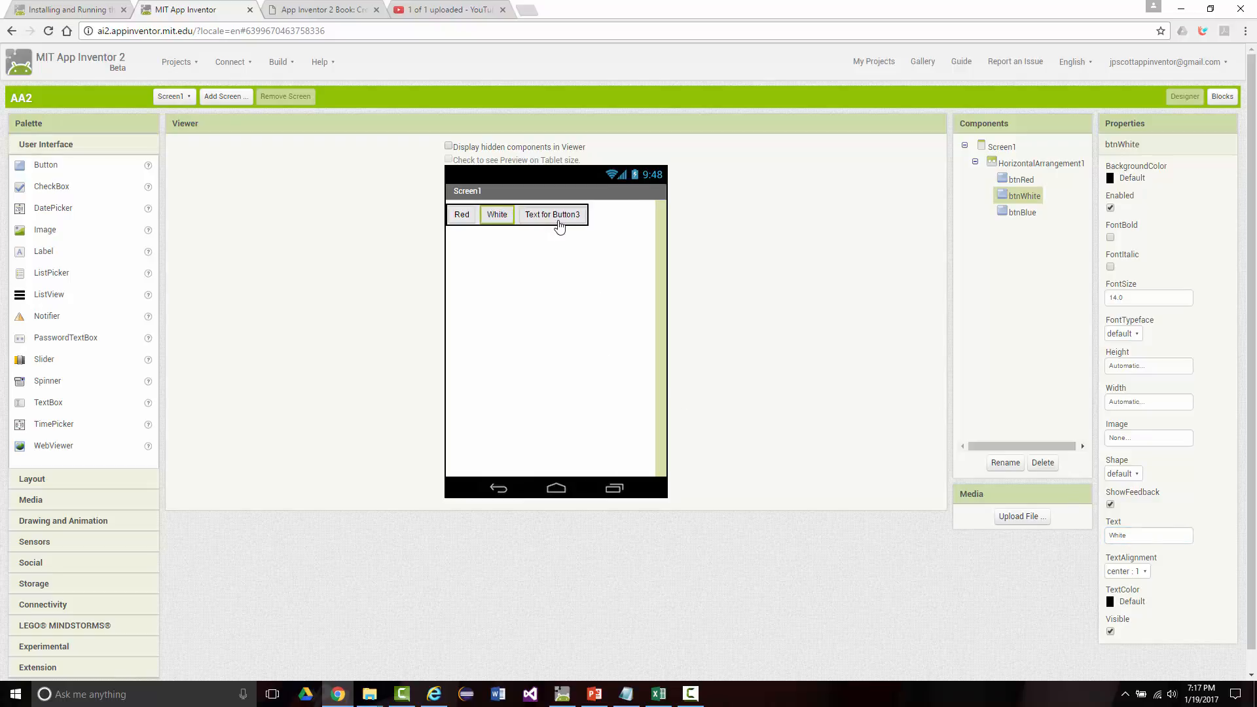
Step: Set the display text of btnBlue to "Blue"
click(557, 219)
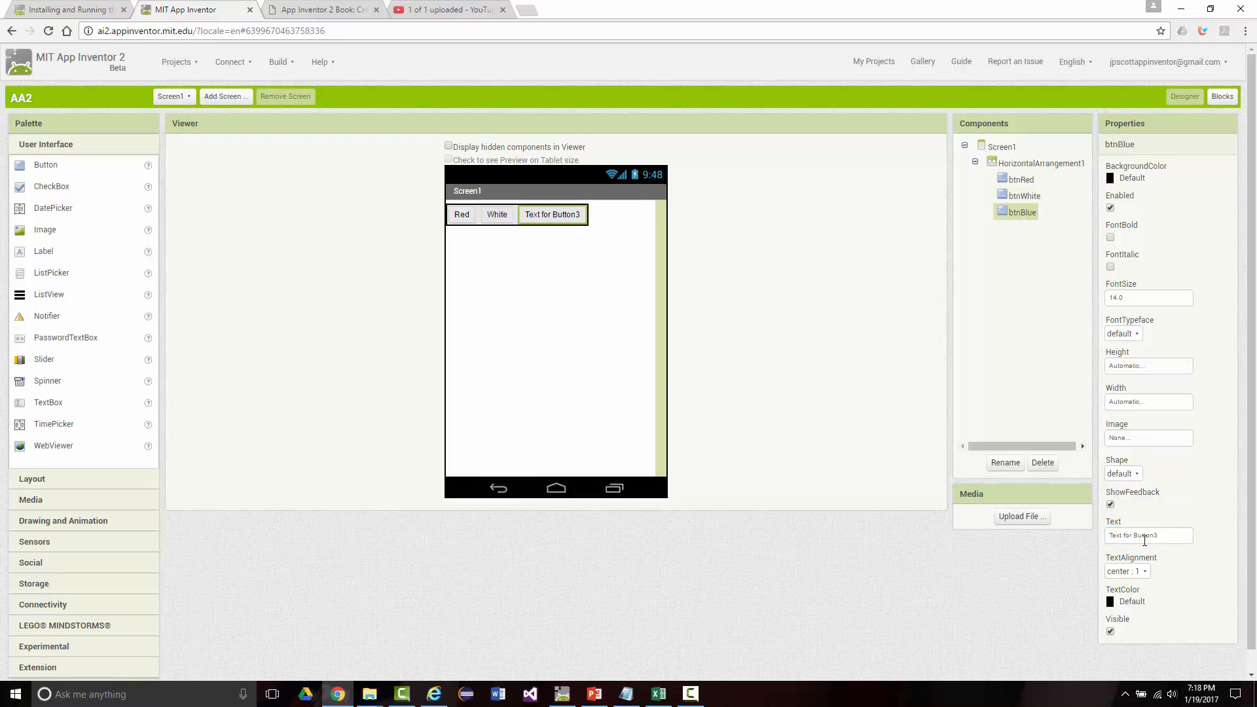
click(1155, 533)
drag(1163, 532, 1090, 526)
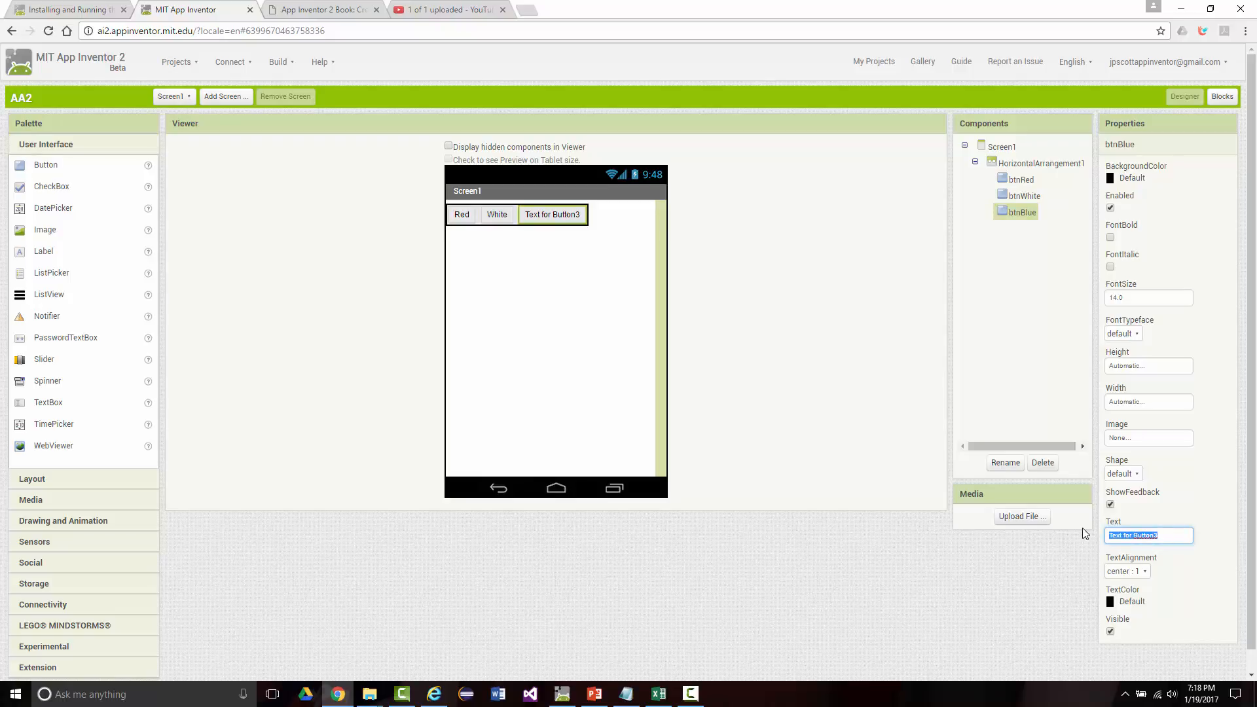
text(Blue)
key(Return)
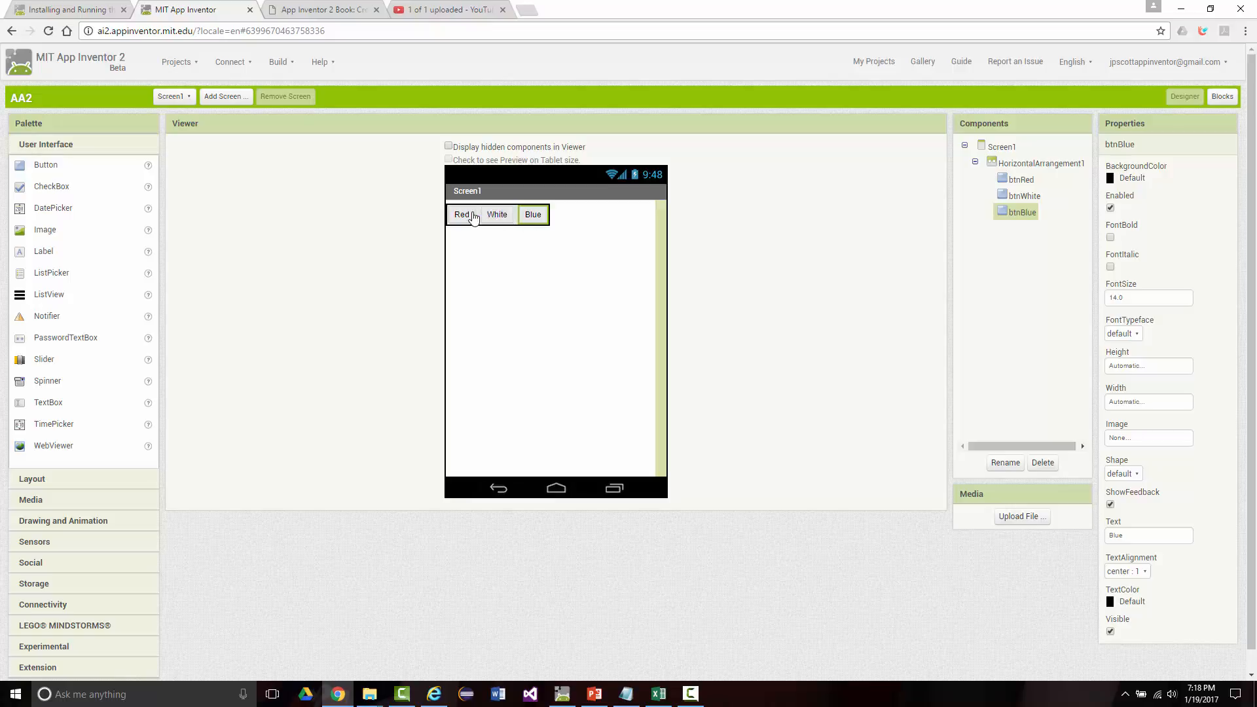
Step: Set the width of btnRed to 32 percent
click(460, 220)
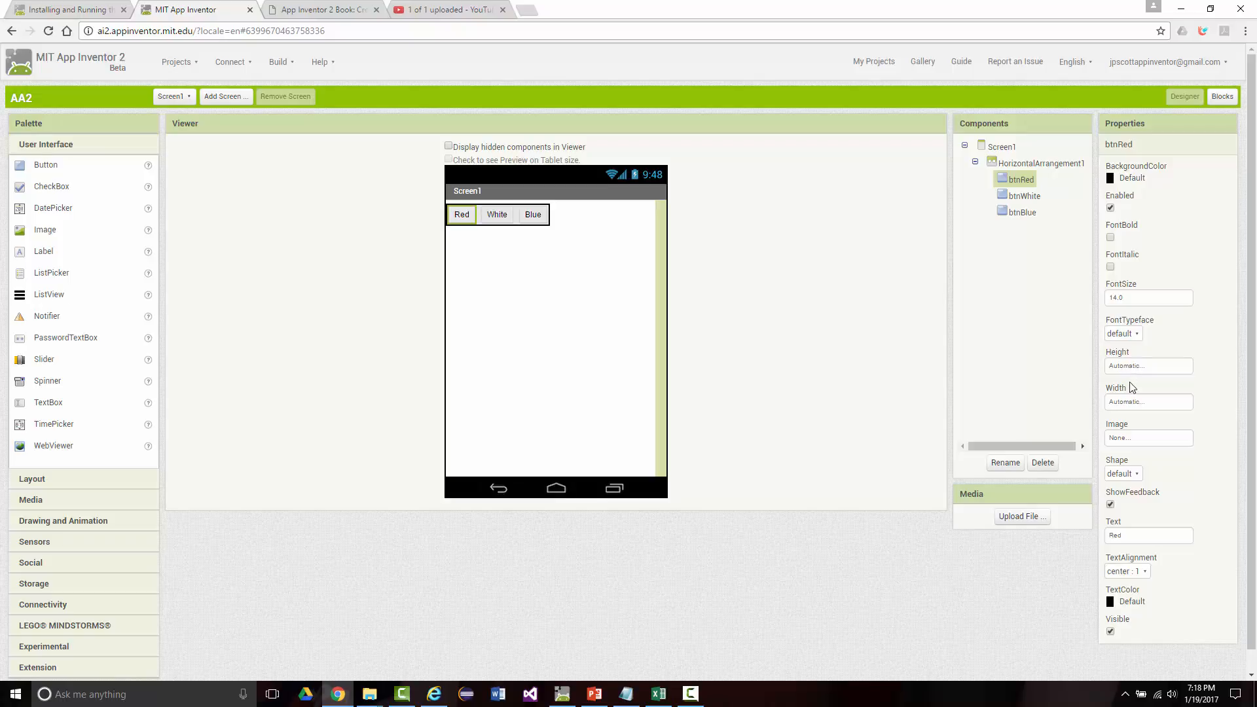
click(1130, 405)
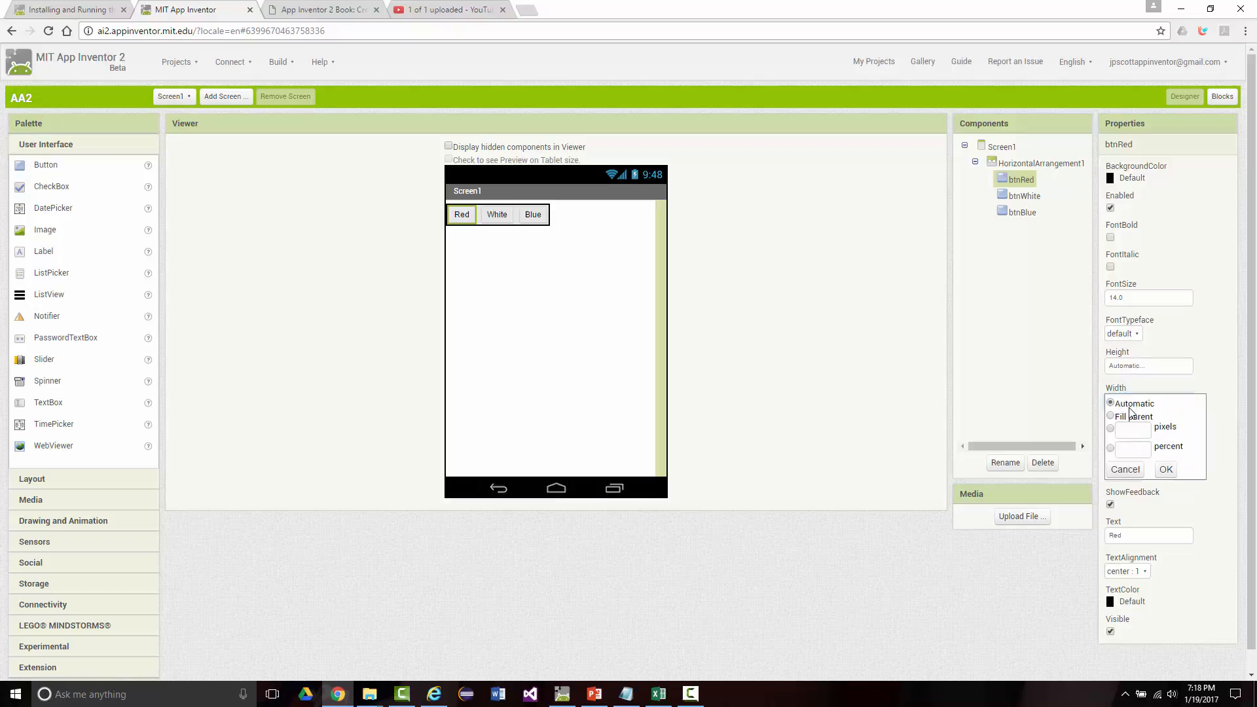
click(1111, 449)
click(1137, 450)
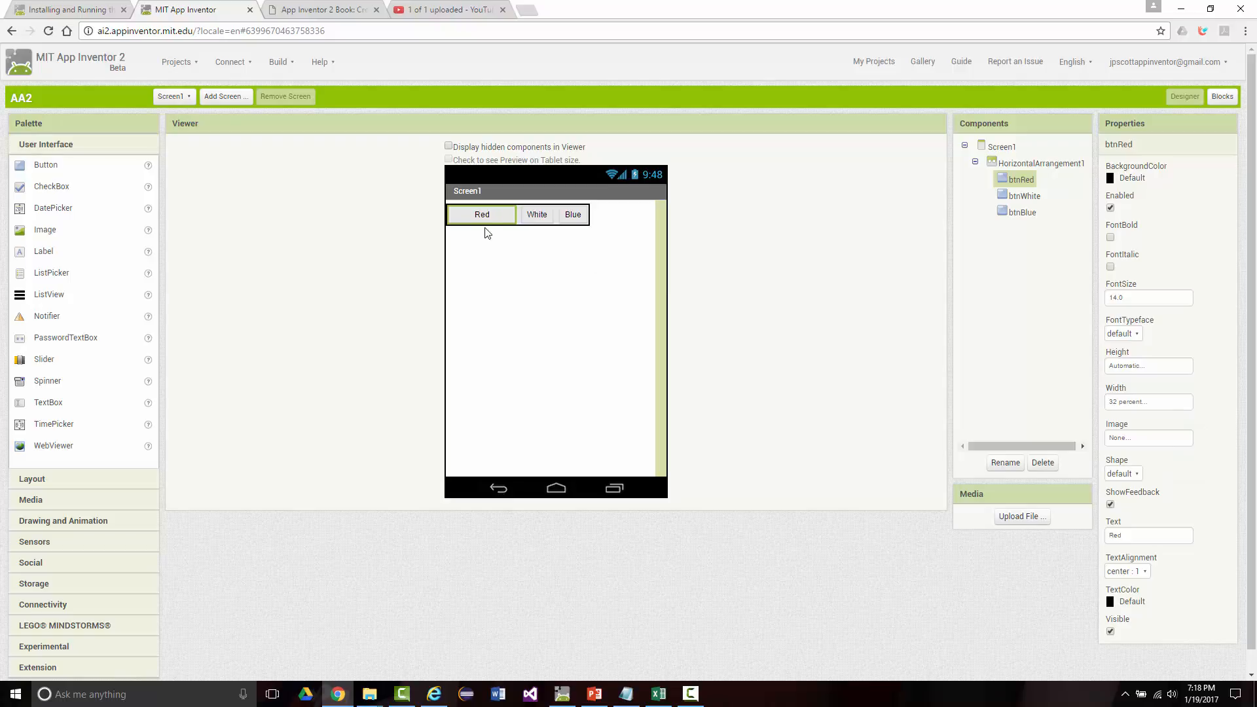
Step: Set the width of btnWhite to 32 percent
click(529, 216)
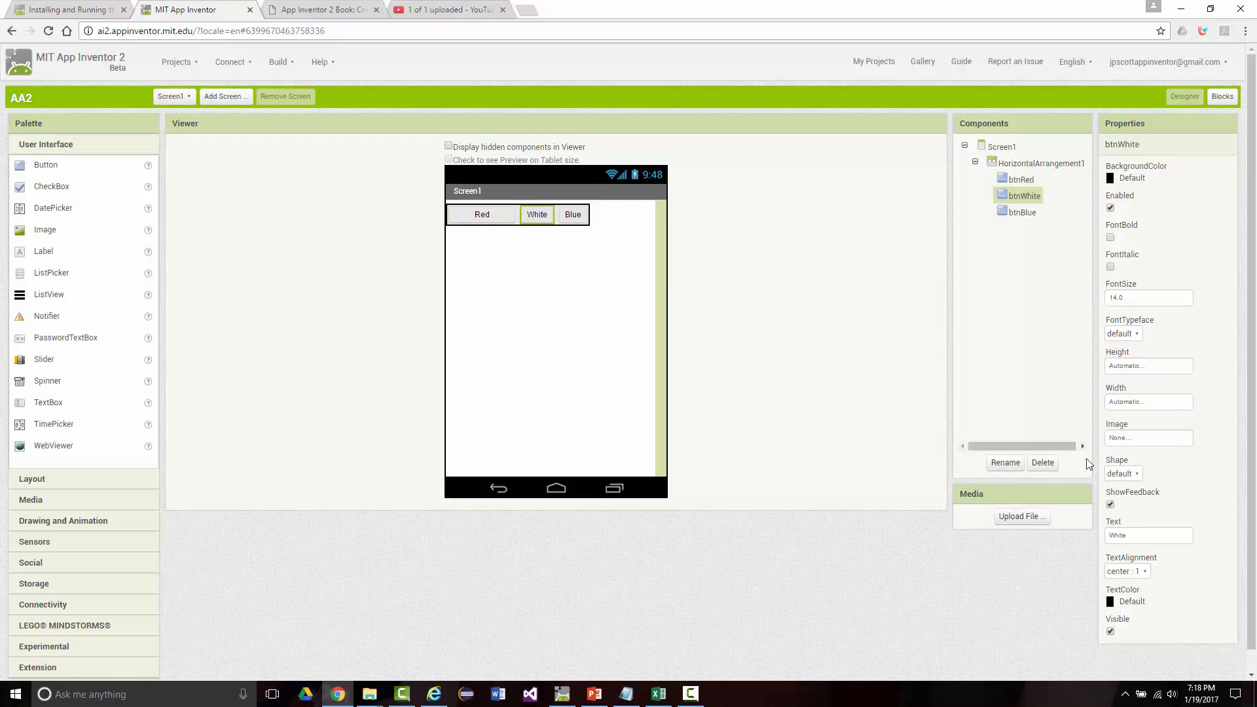
click(1126, 404)
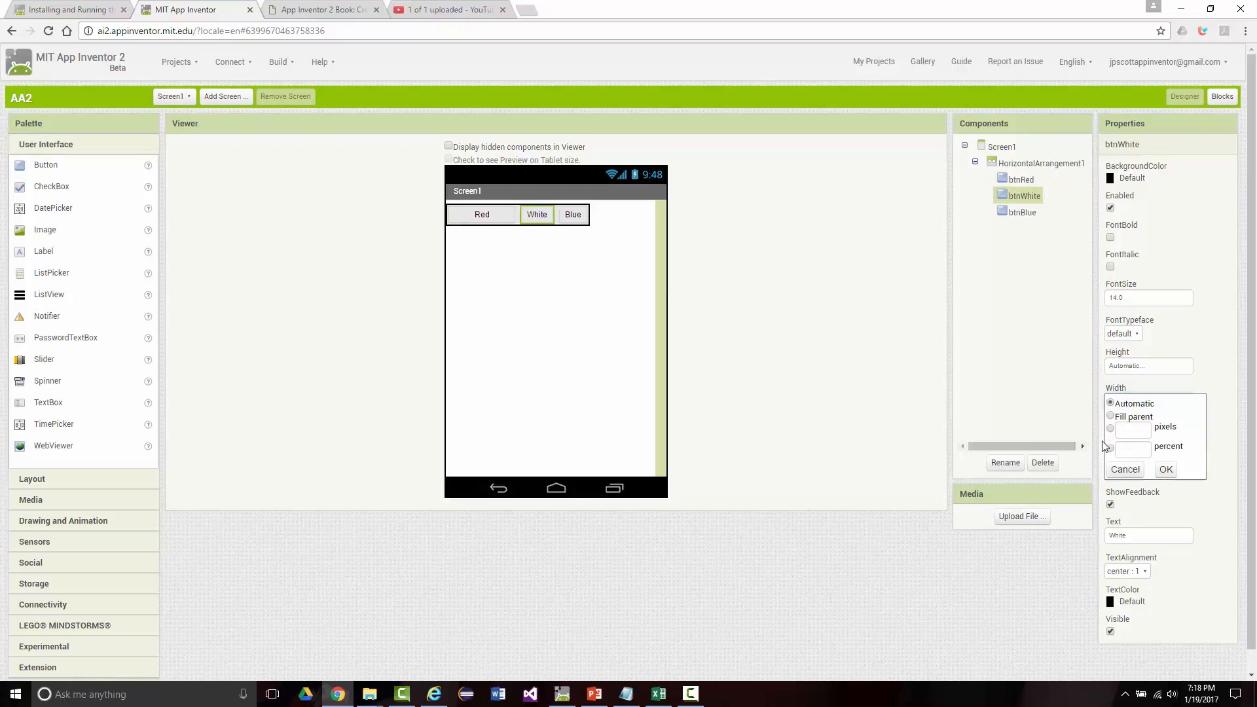
click(1123, 449)
click(1165, 470)
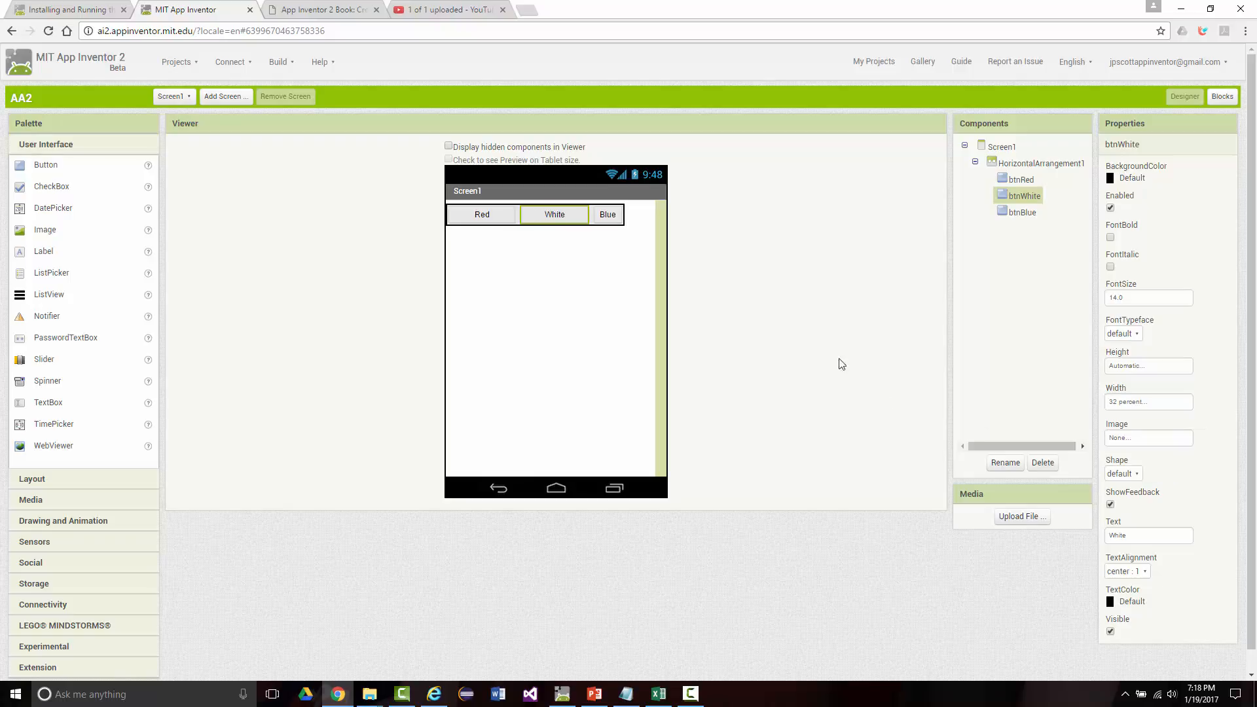
Step: Set the width of btnBlue to 32 percent
click(607, 216)
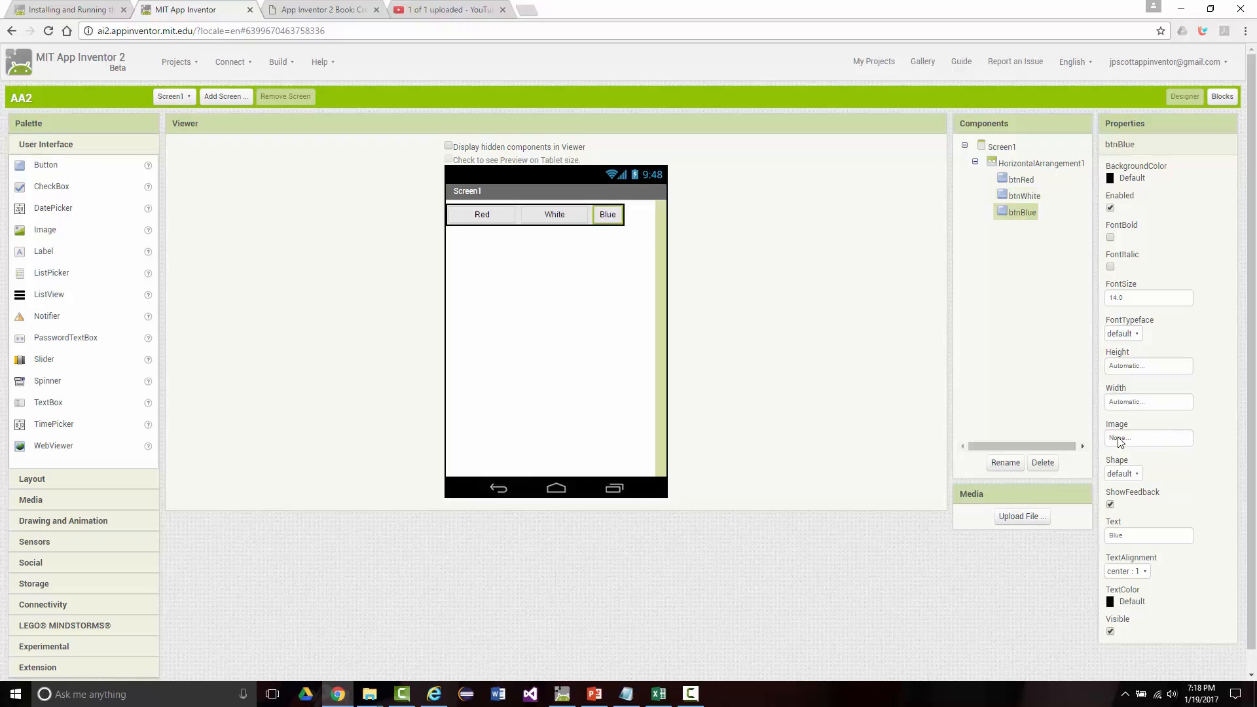
click(1121, 405)
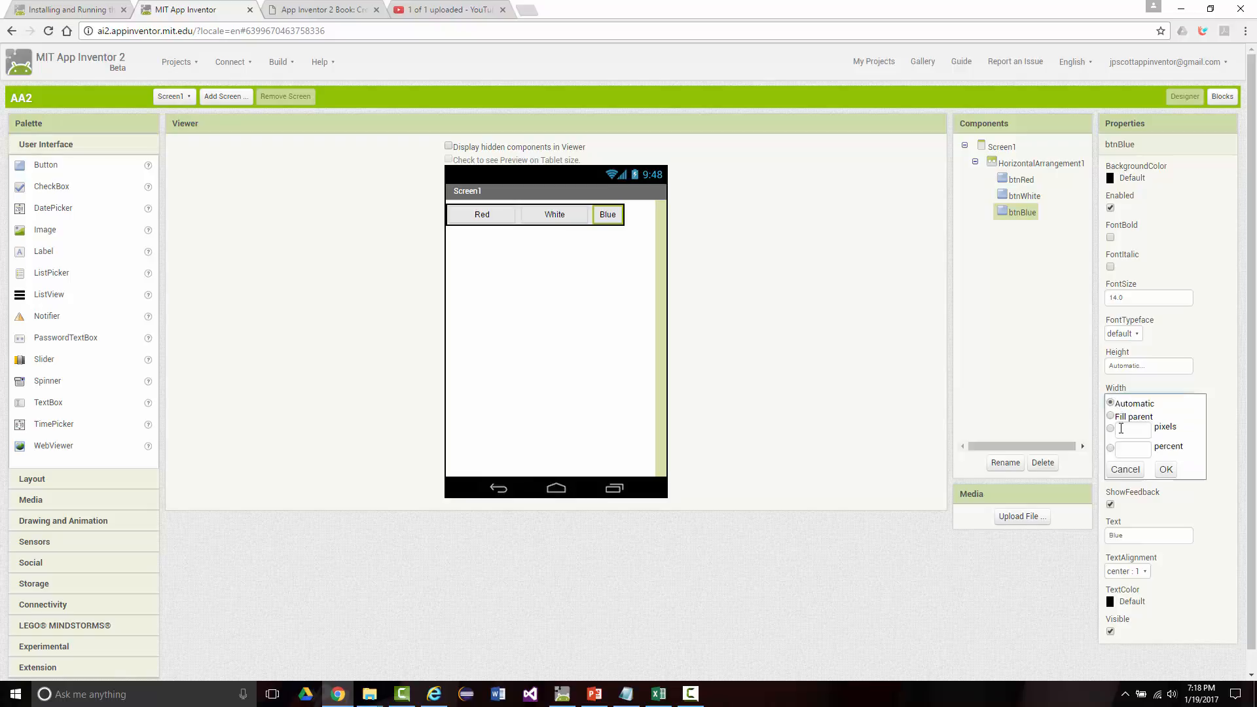
click(1110, 448)
click(1126, 450)
text(32)
click(1165, 469)
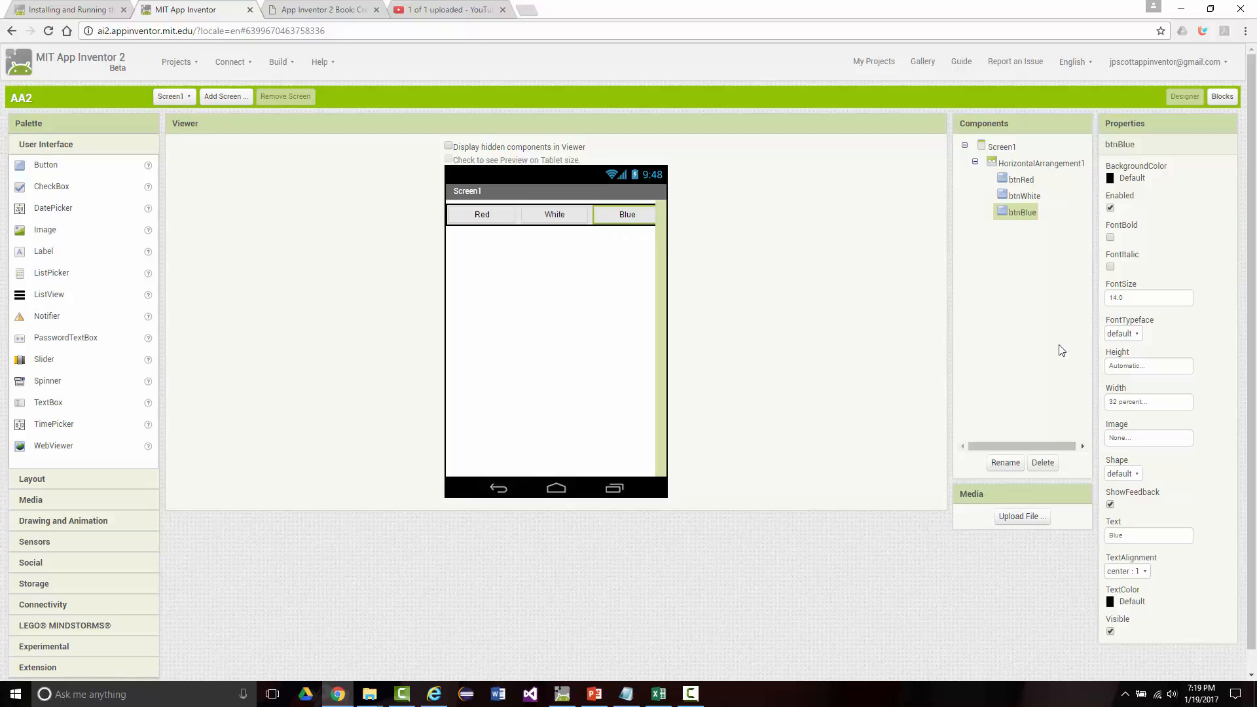
Step: Make the text of btnRed, btnWhite and btnBlue bold
click(475, 223)
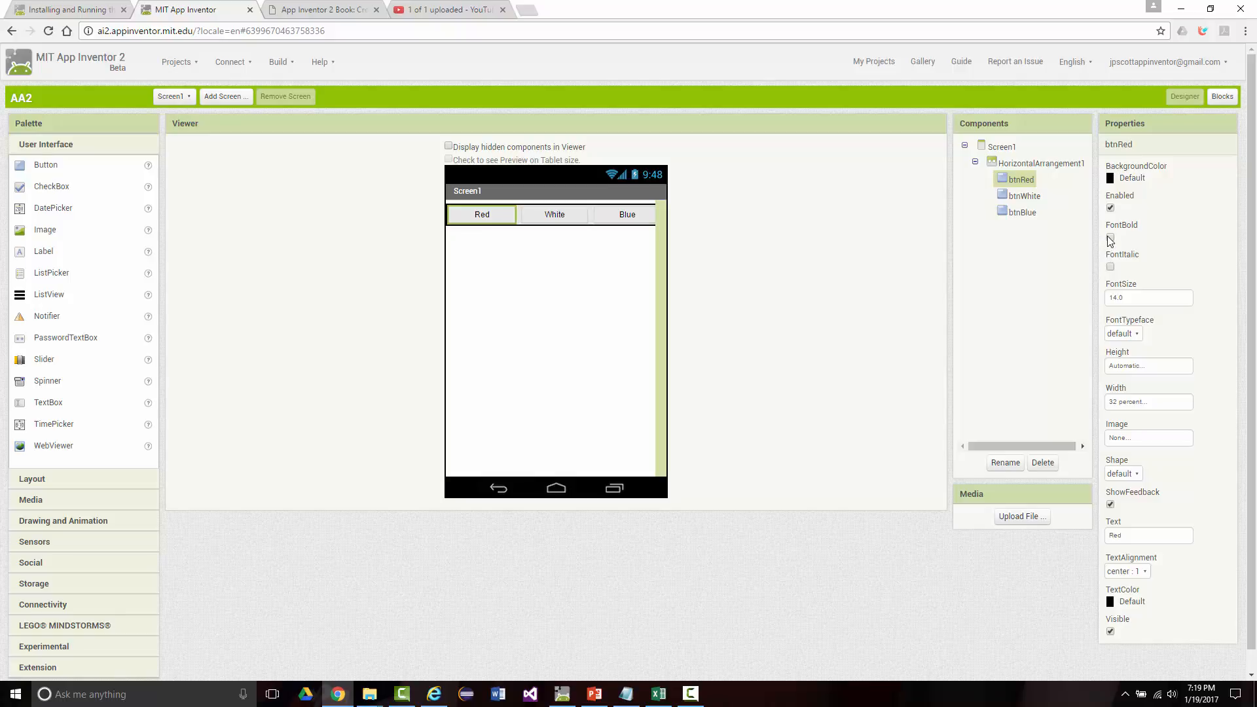
click(549, 219)
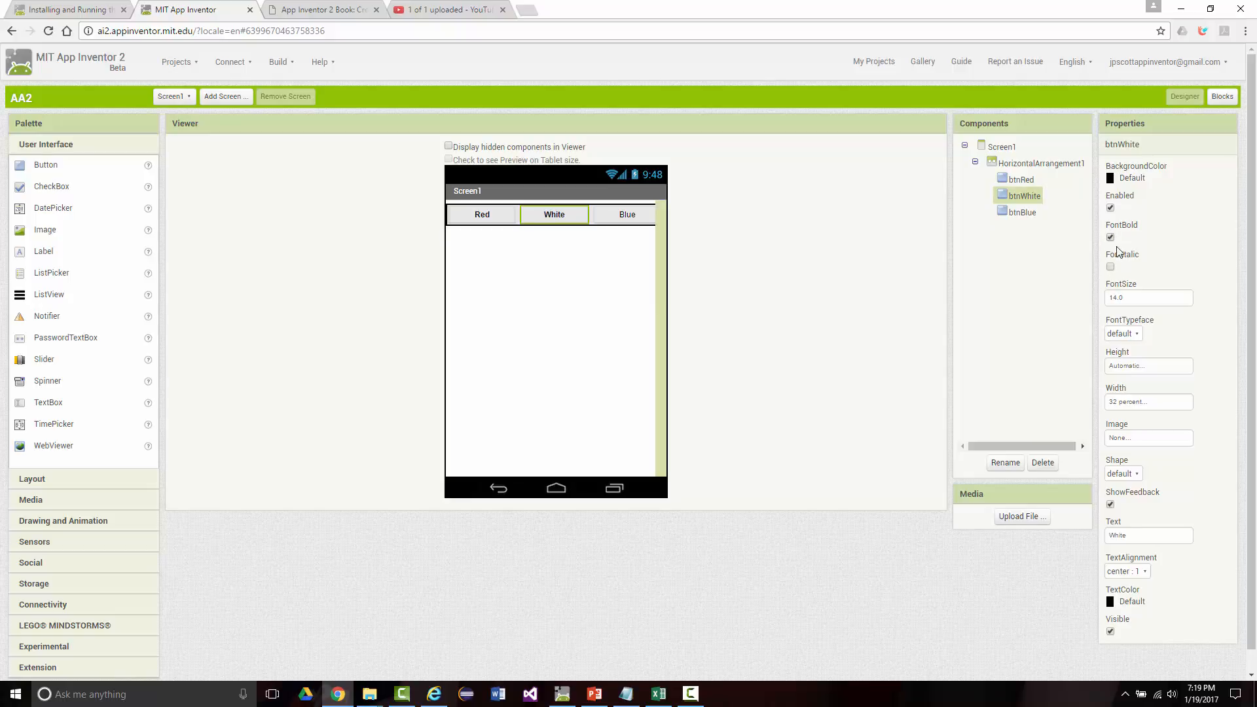
click(625, 215)
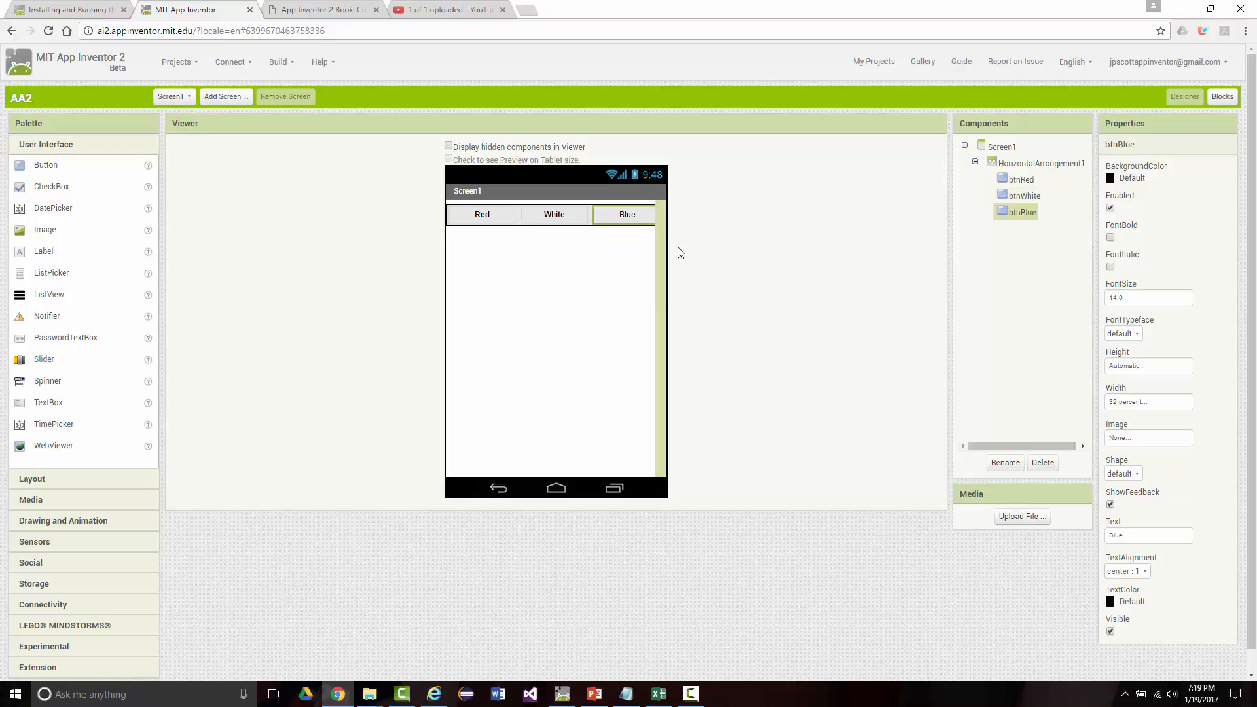
click(1110, 237)
Step: In the Blocks editor, place a "when btnRed.Click" event block near the upper-left corner of the workspace
click(1212, 97)
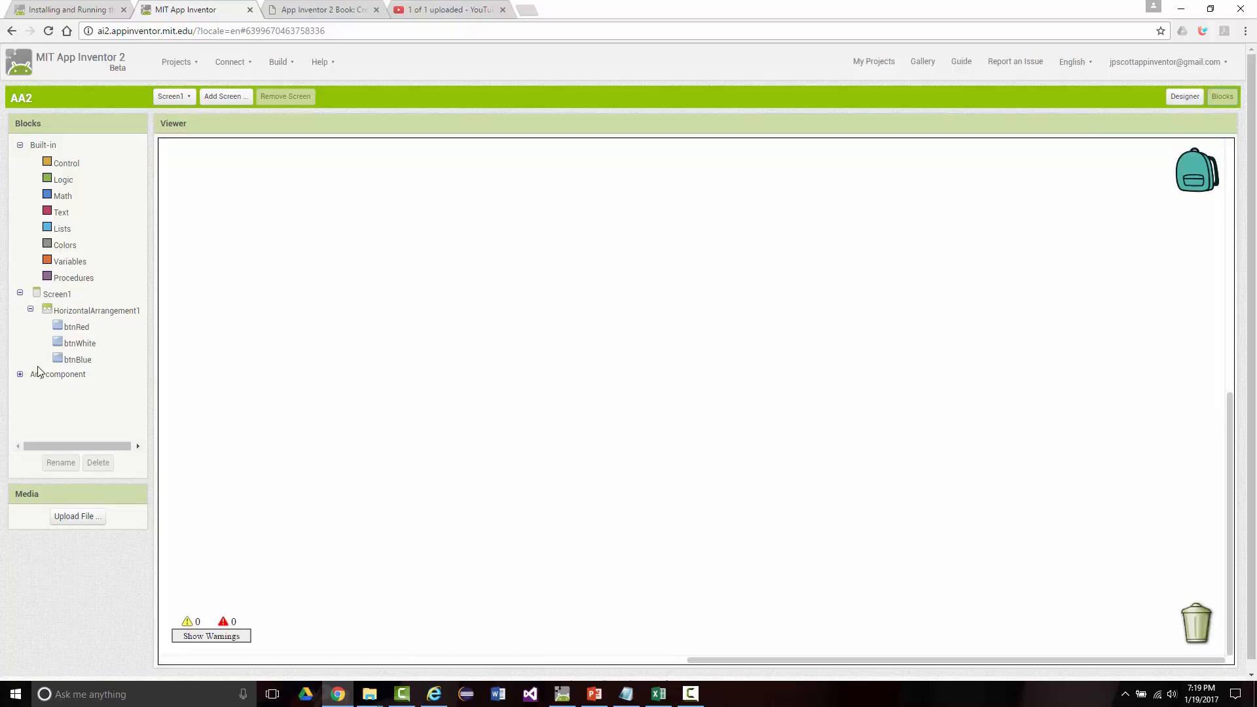
click(58, 328)
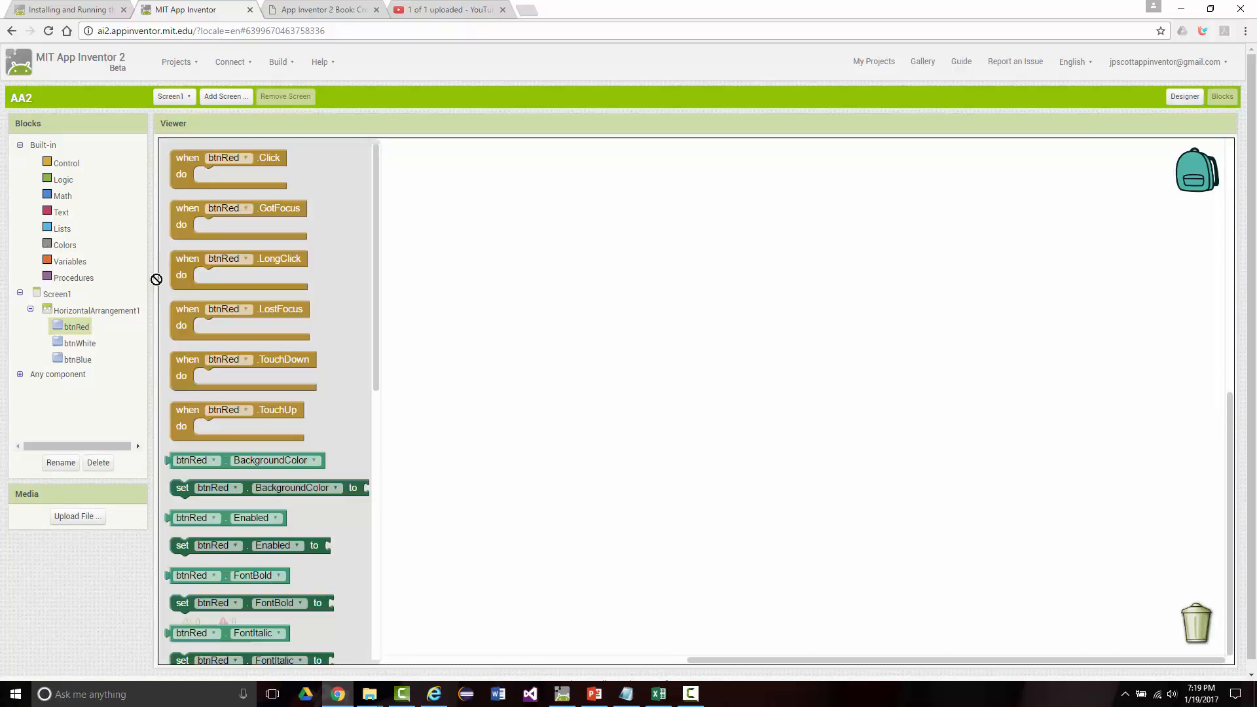
mouse_move(176, 163)
mouse_down()
mouse_move(261, 172)
mouse_move(188, 170)
mouse_up()
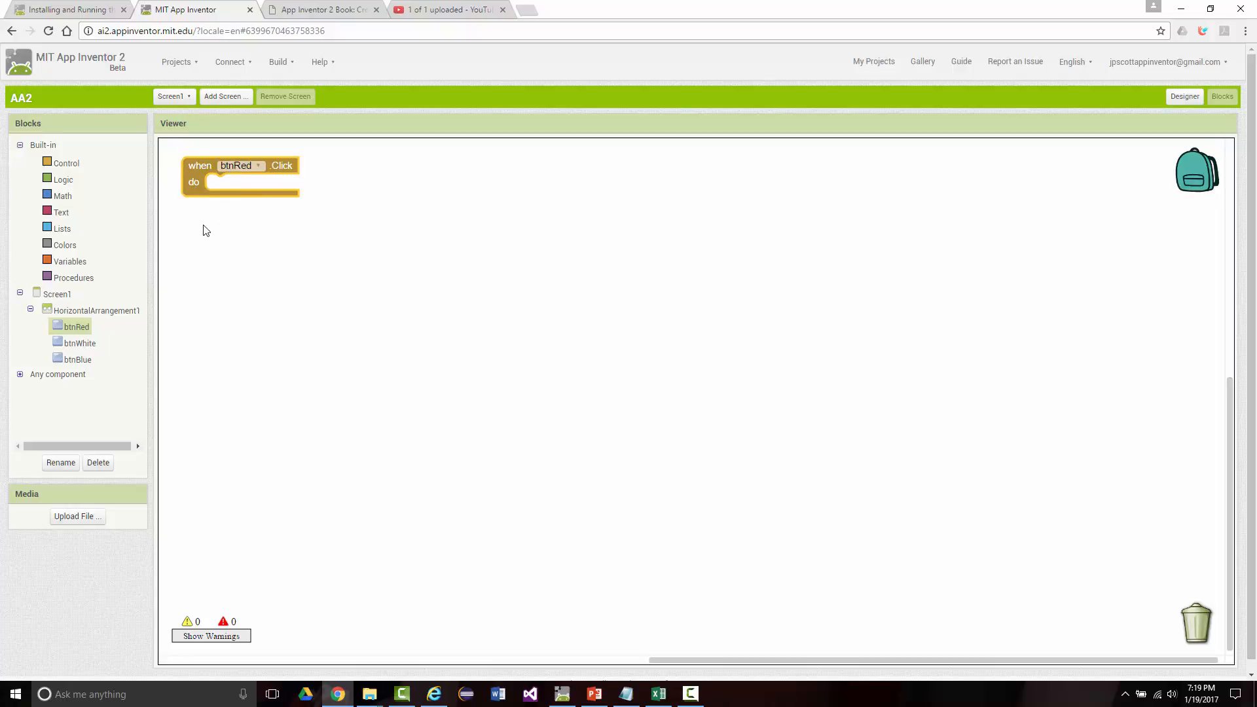
Step: Inside the btnRed.Click event block, add a block that sets Screen1's BackgroundColor to red
click(58, 295)
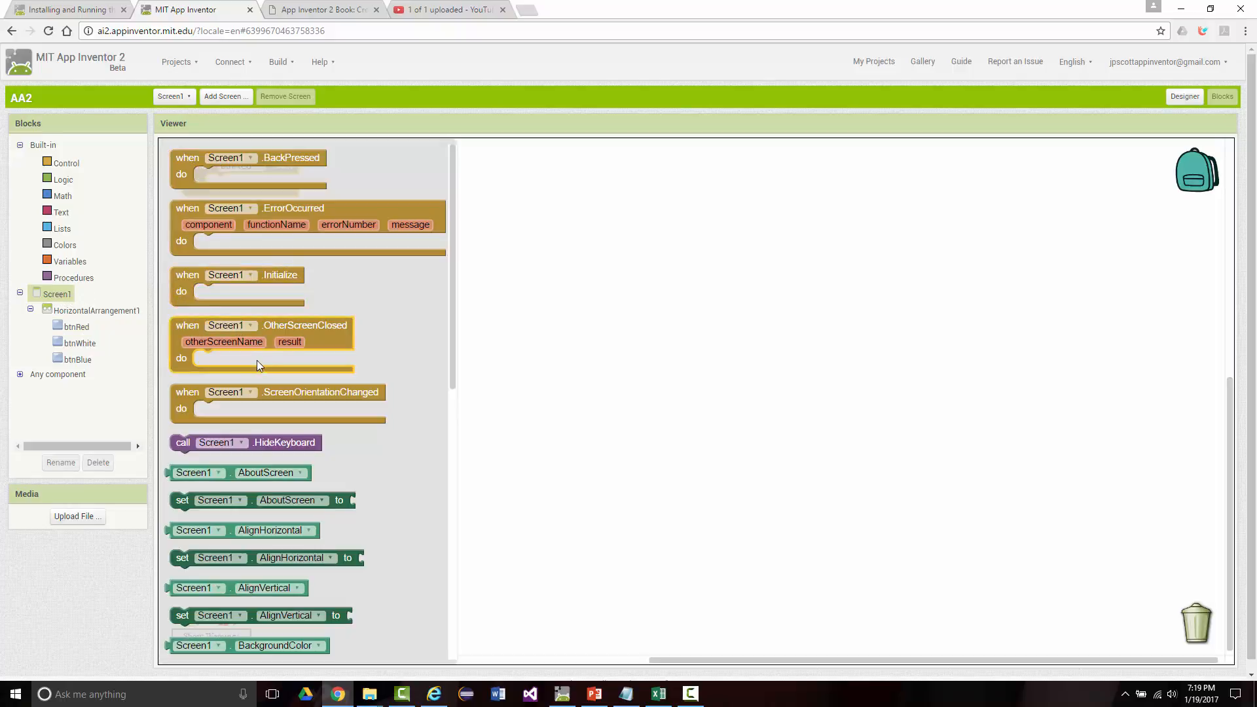
scroll(255, 386, down, 1)
scroll(263, 390, up, 1)
scroll(255, 392, down, 5)
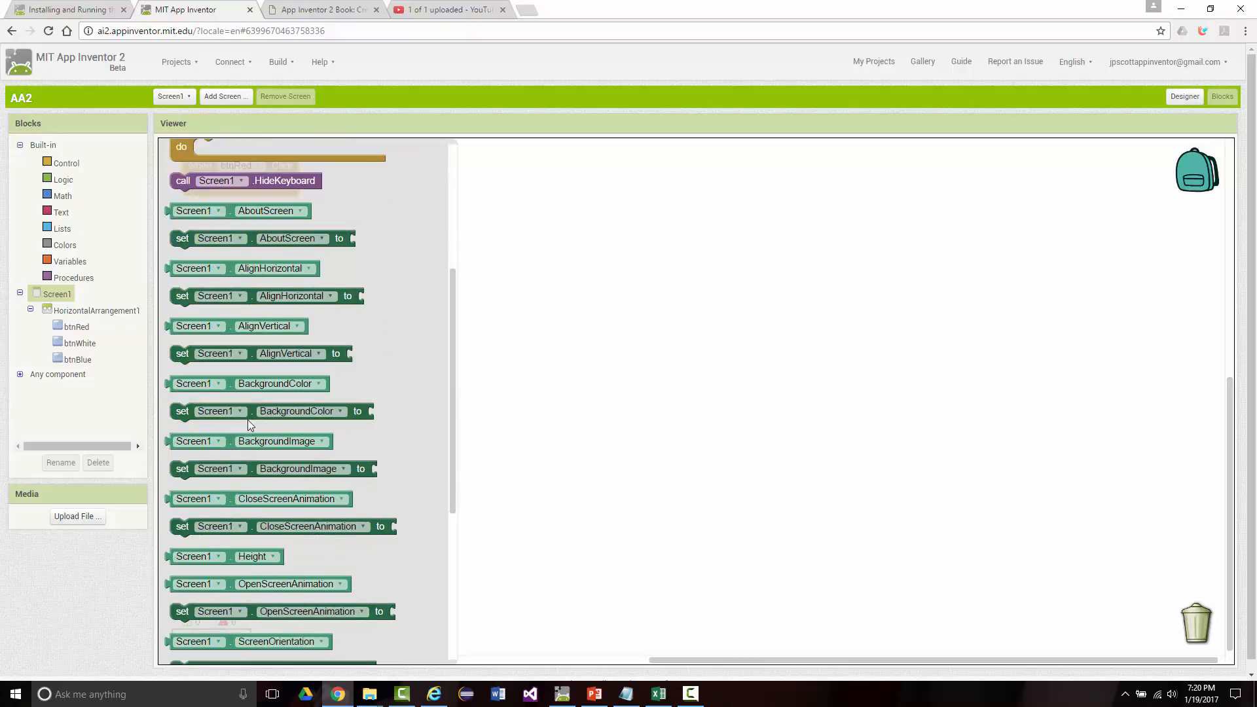
click(175, 411)
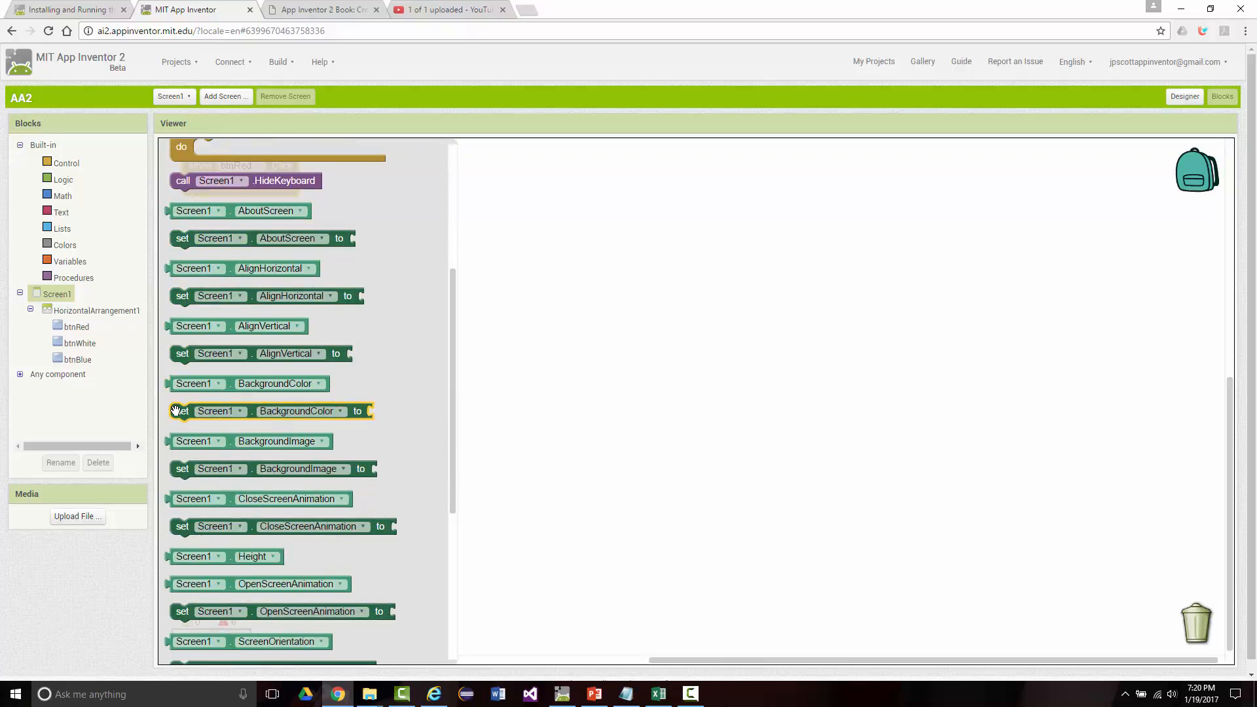
drag(176, 411, 218, 183)
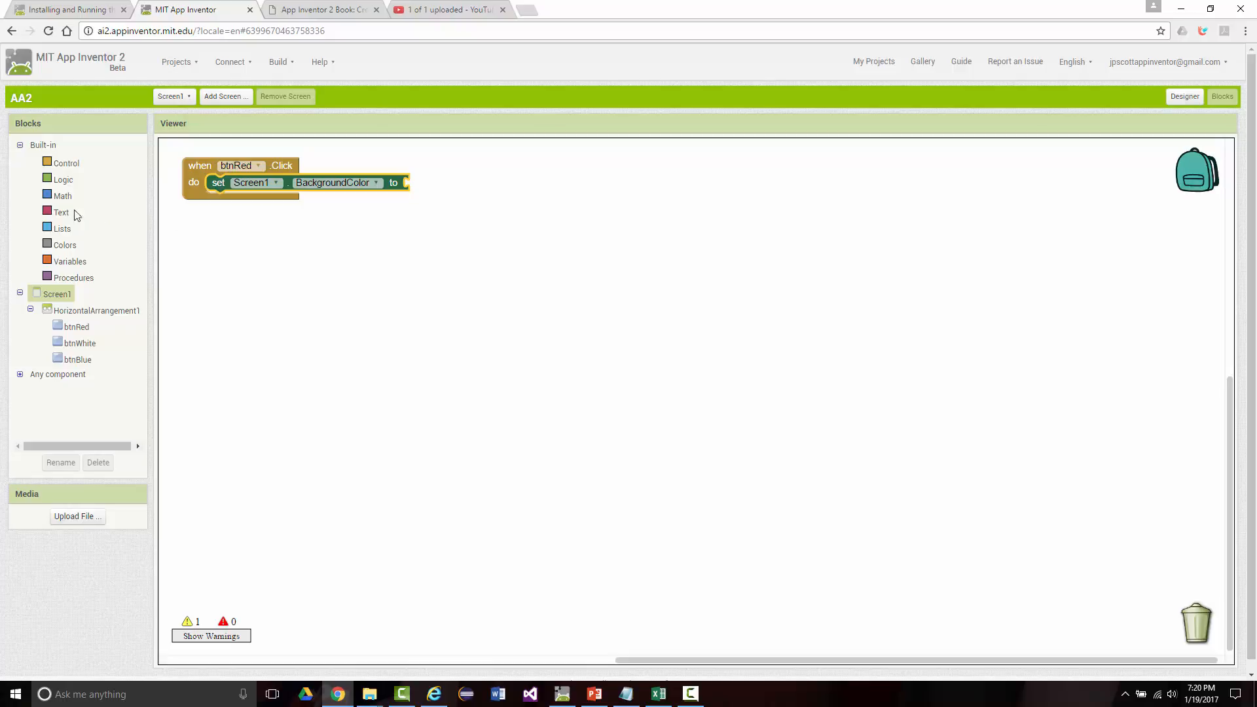
click(56, 246)
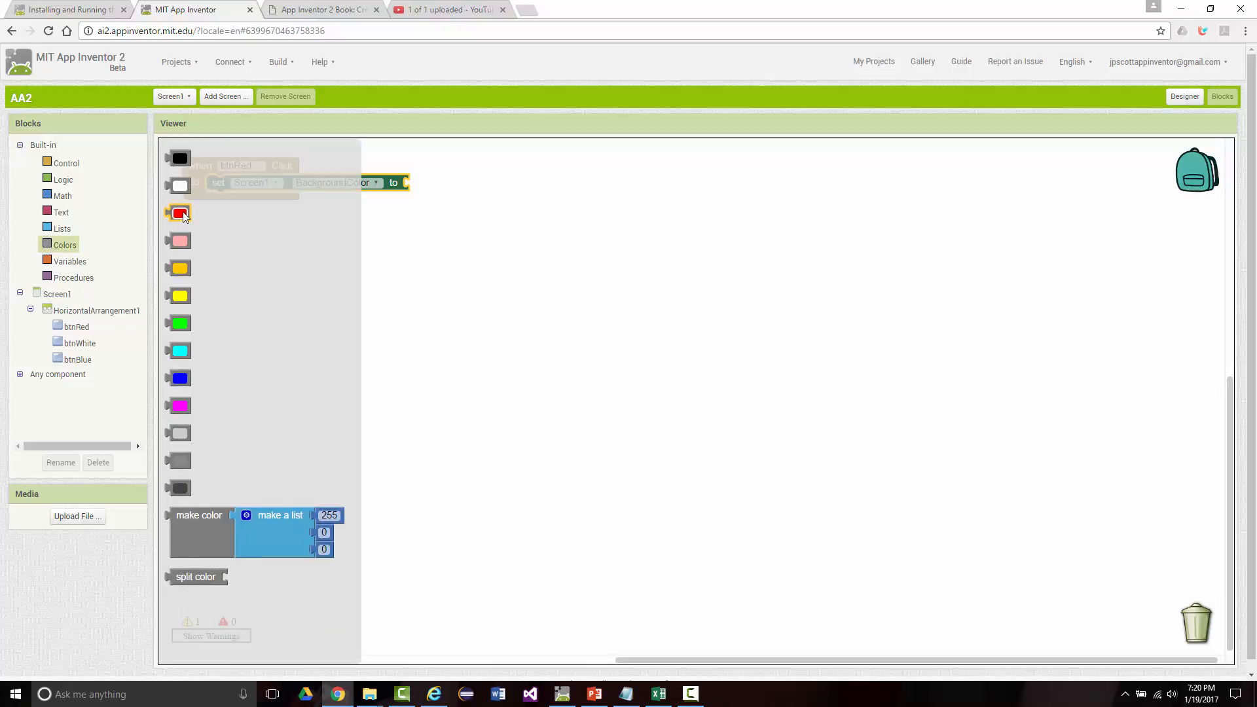
drag(186, 216, 424, 190)
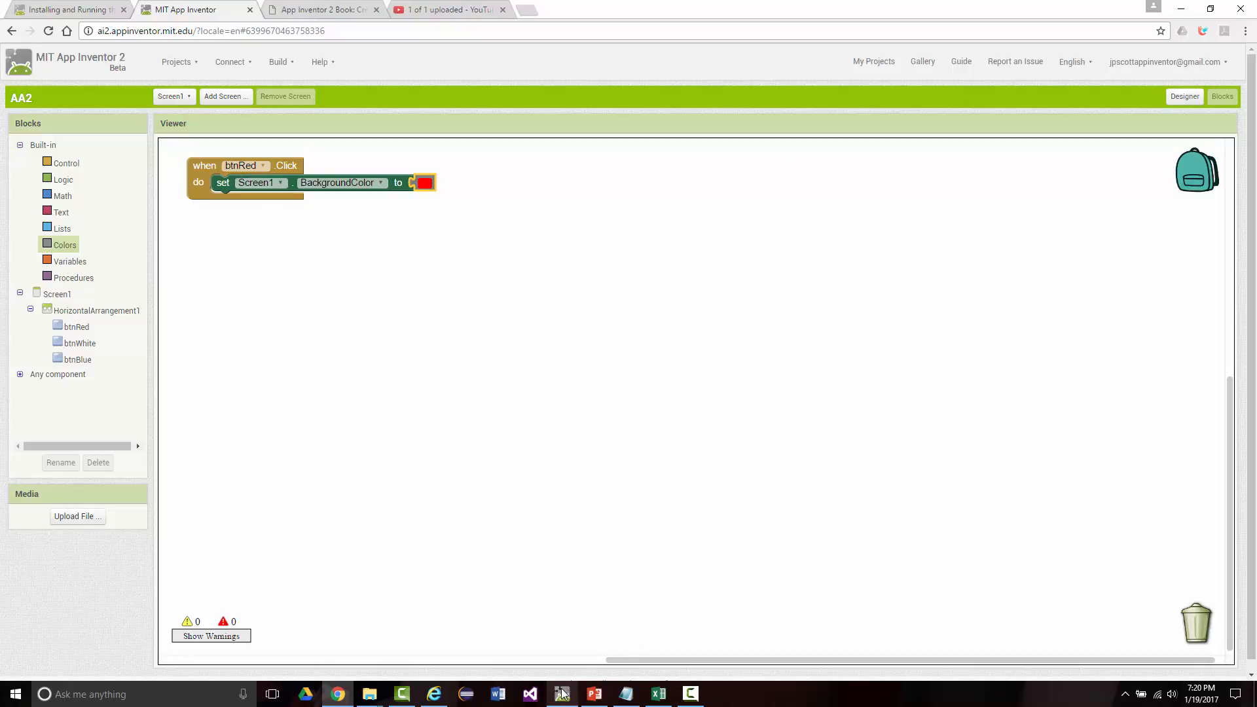
Step: Switch the project from the Blocks editor to the Designer view
mouse_move(561, 693)
click(1186, 97)
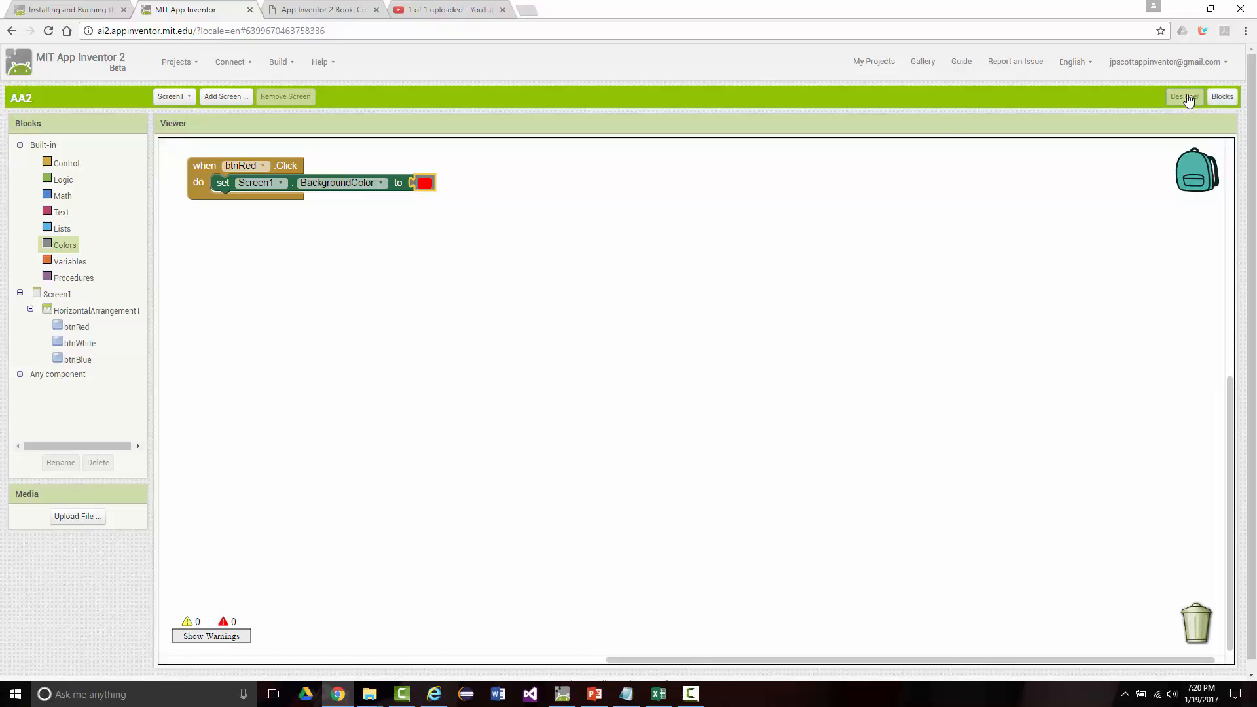
click(690, 693)
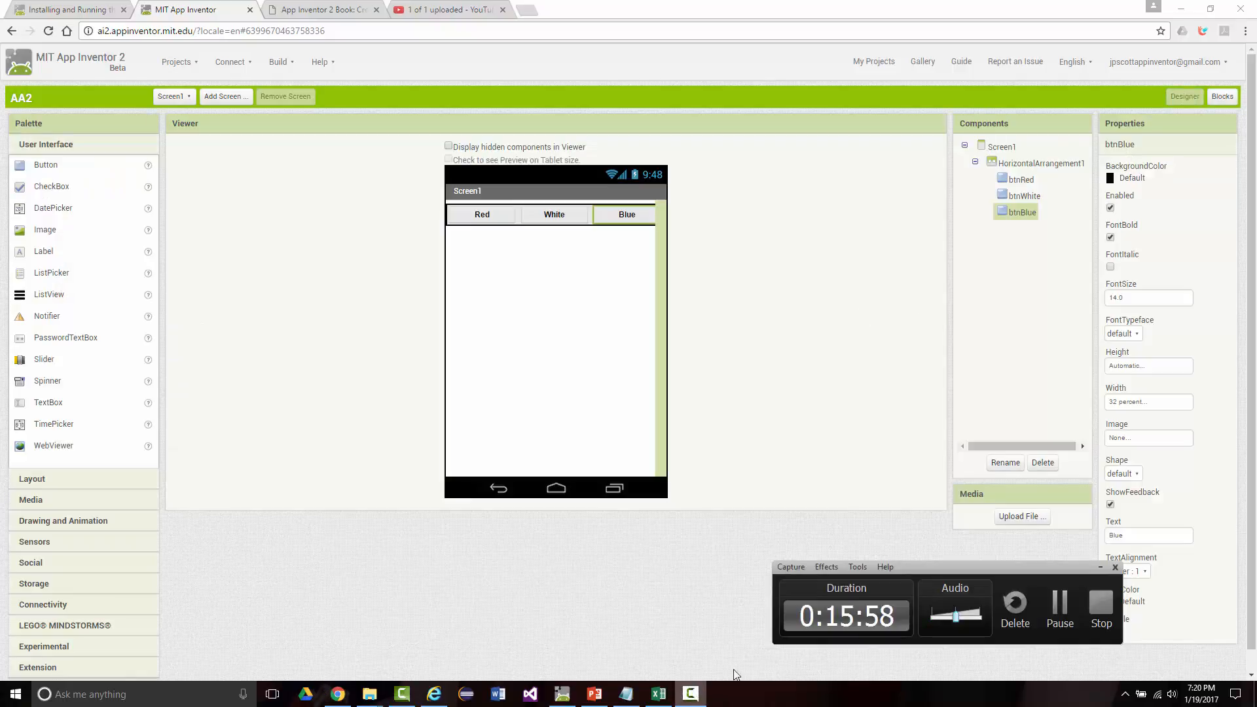
click(1100, 564)
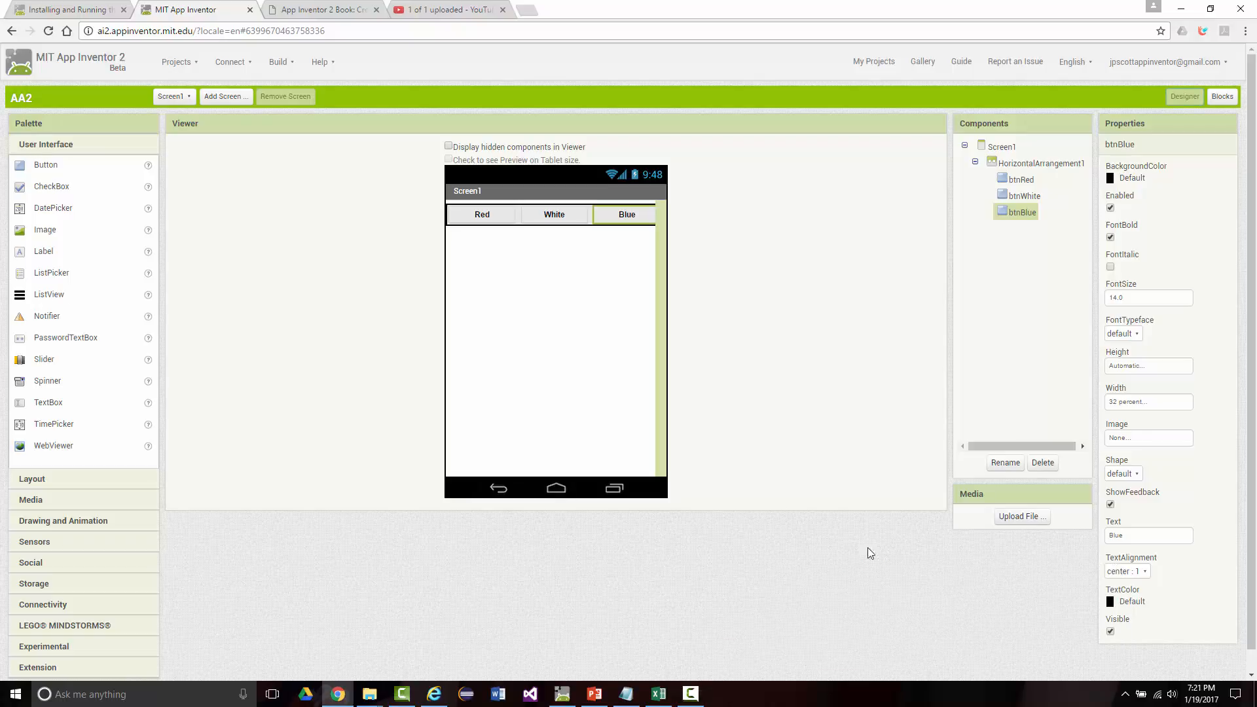
Step: Connect the project to the Emulator and test the White and Red buttons in the running app
click(221, 63)
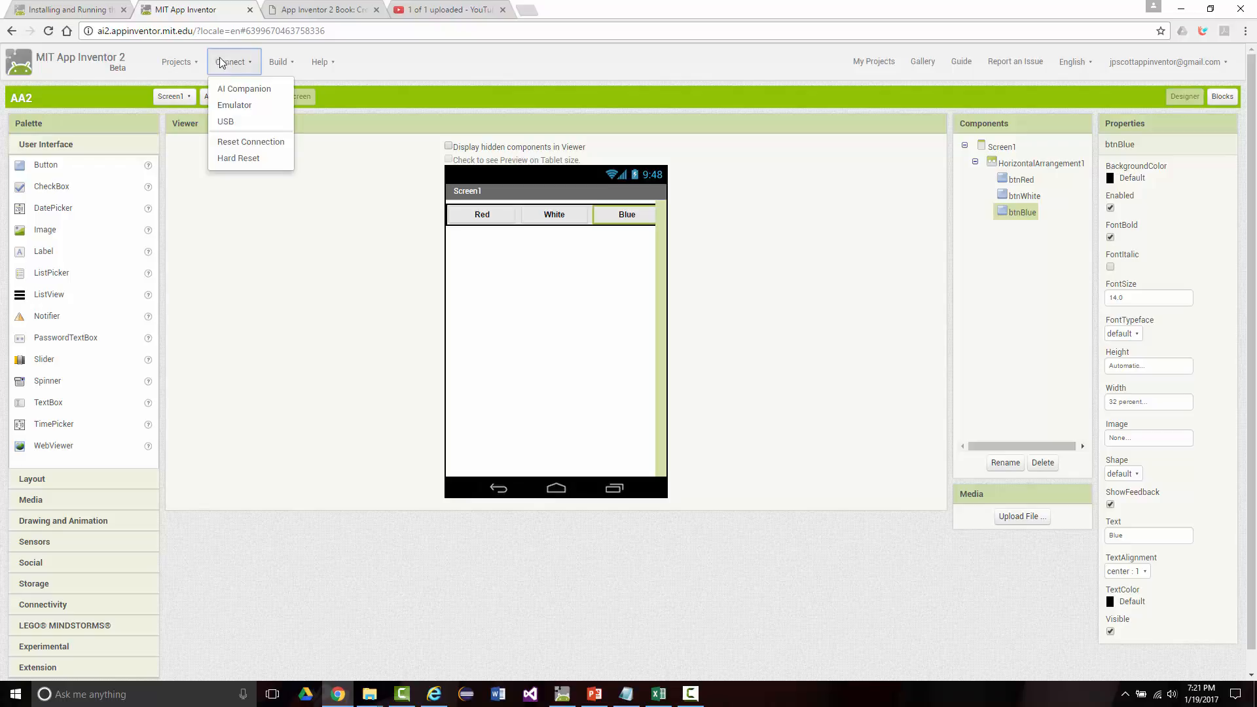
click(227, 105)
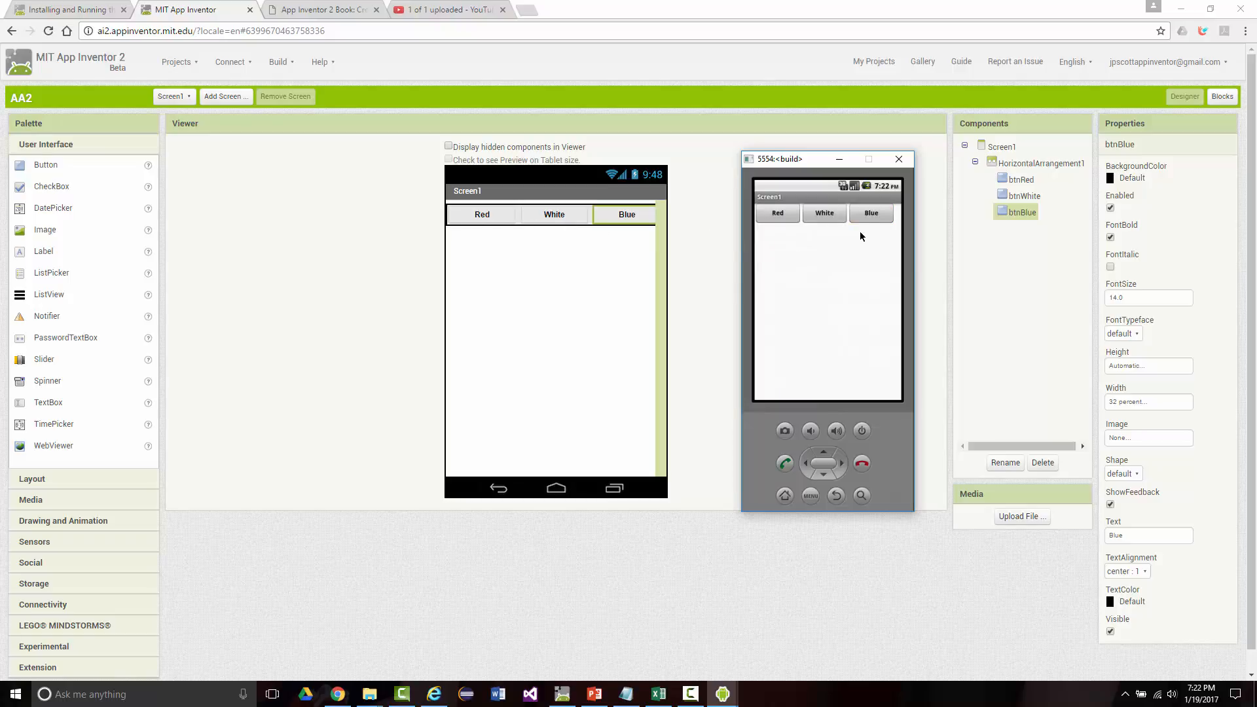
click(823, 215)
click(776, 216)
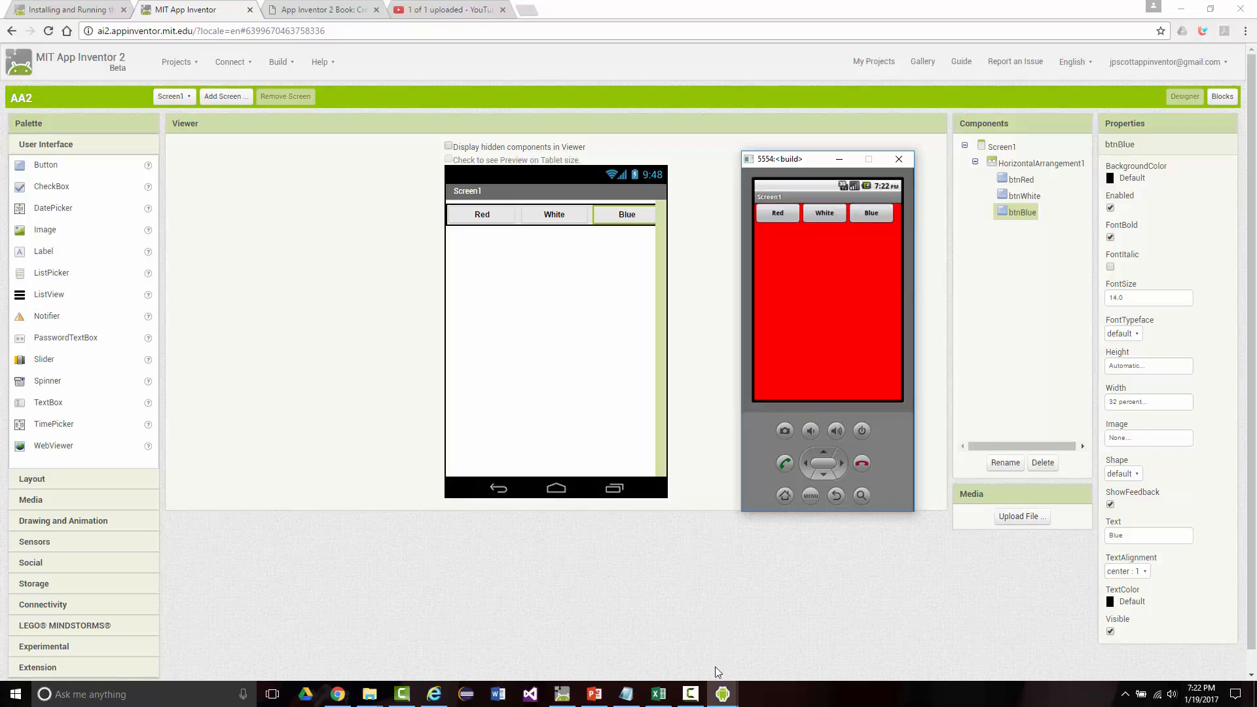
click(693, 695)
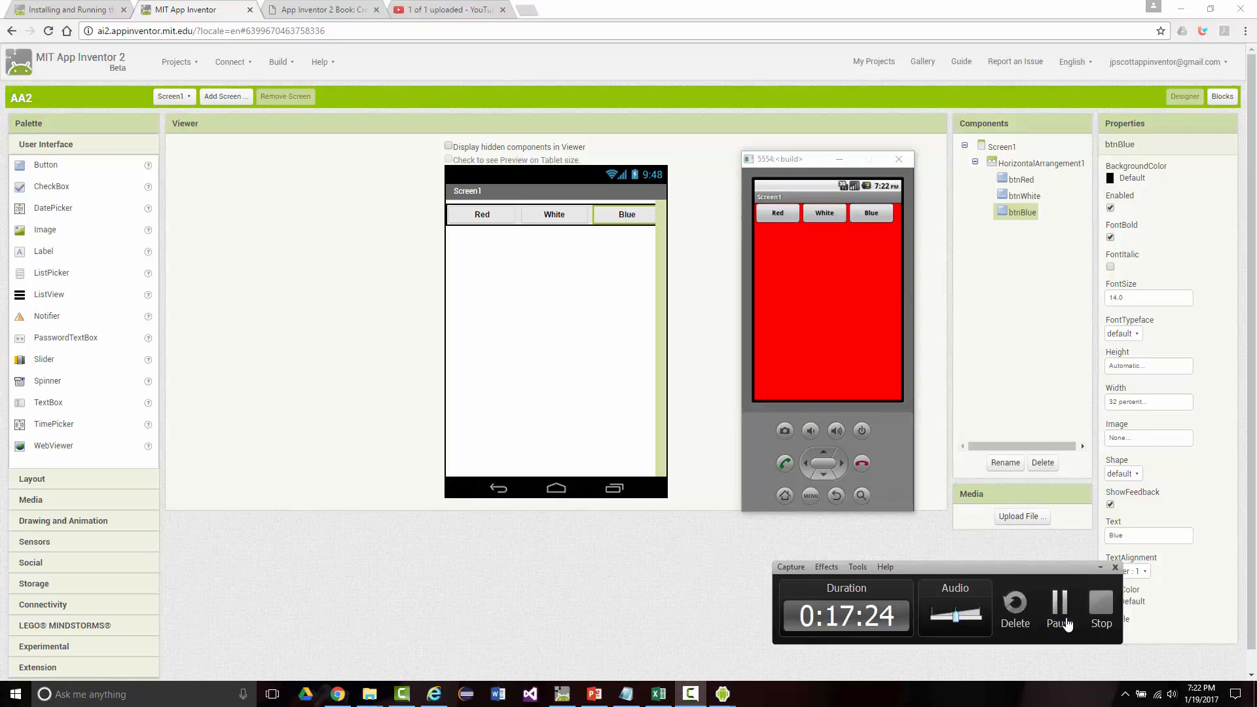